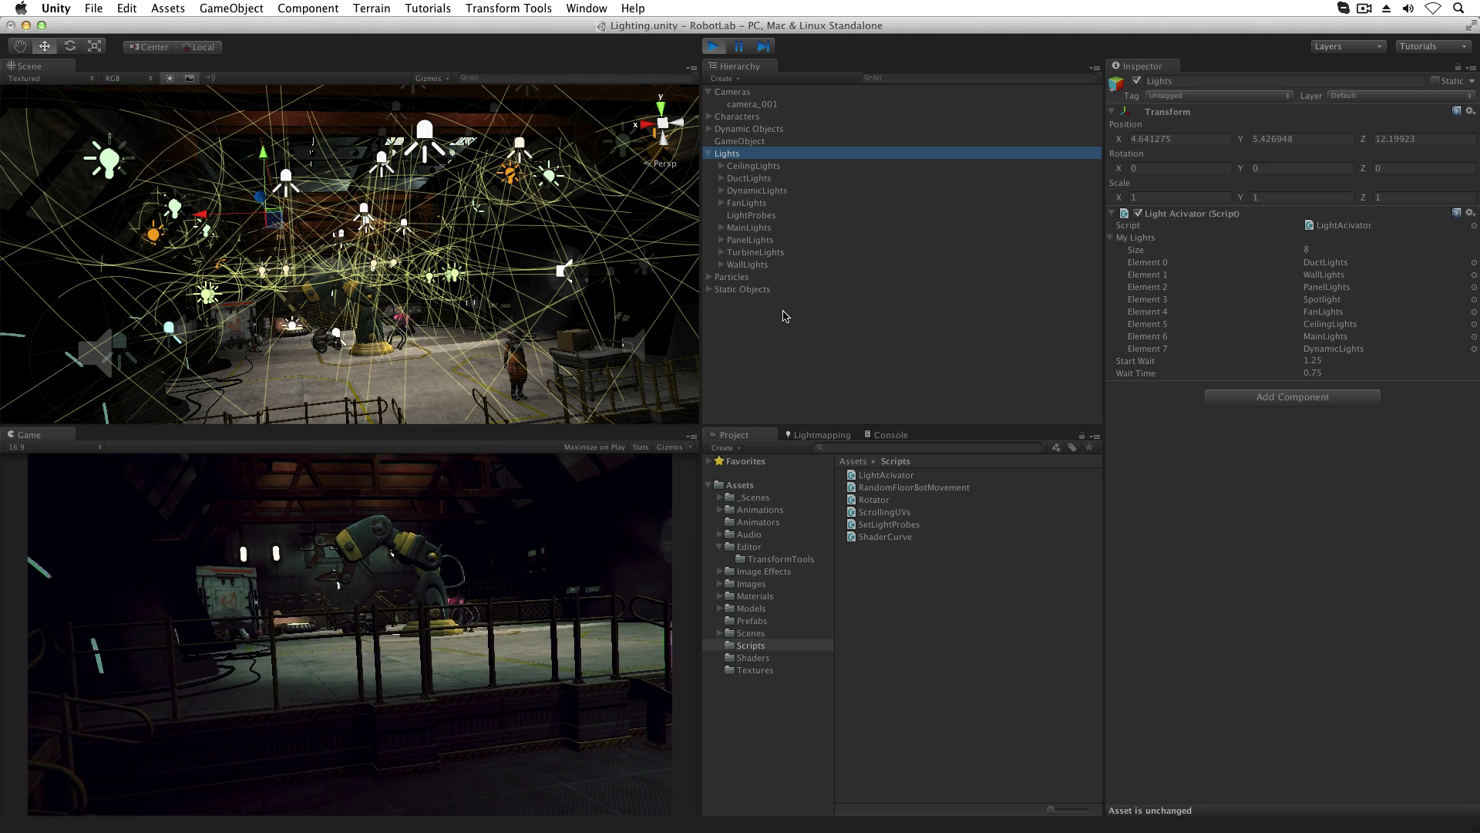
Stop Play, turn on Use Lightmaps, and open lightmap 1 from the Maps list
{"action": "left_click", "coordinate": [798, 437]}
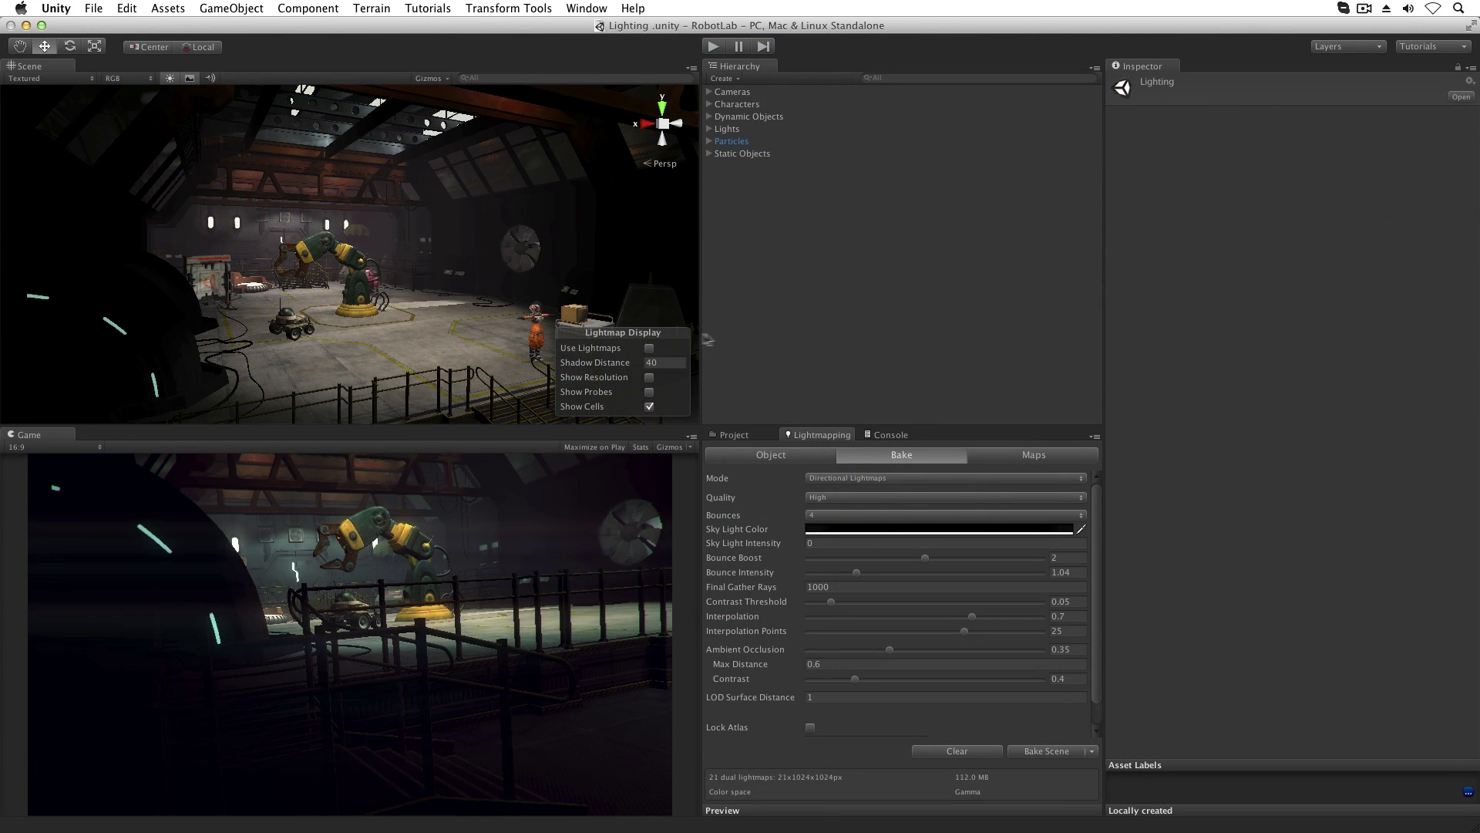
{"action": "left_click", "coordinate": [648, 347]}
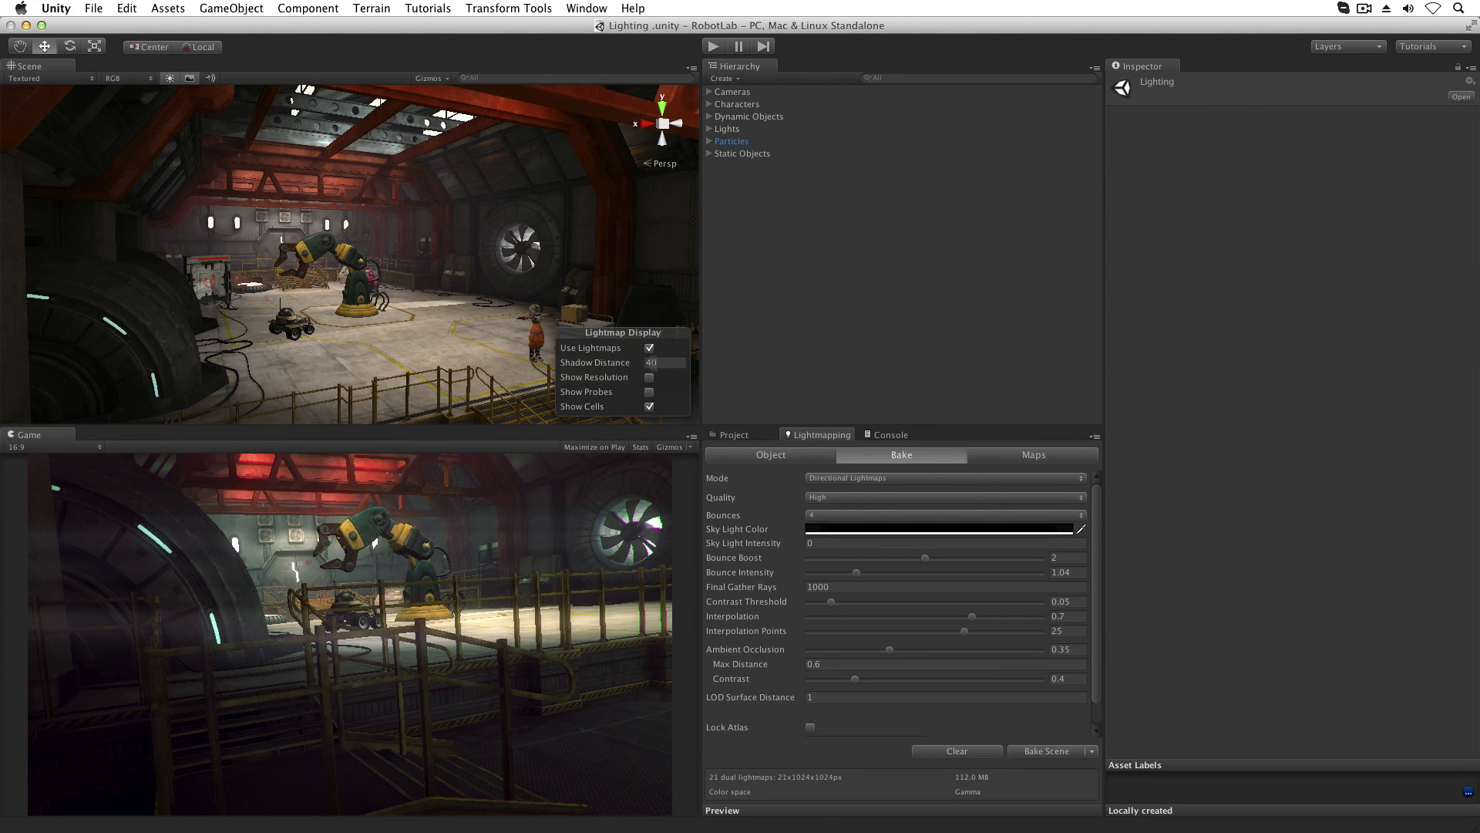
{"action": "left_click", "coordinate": [1018, 455]}
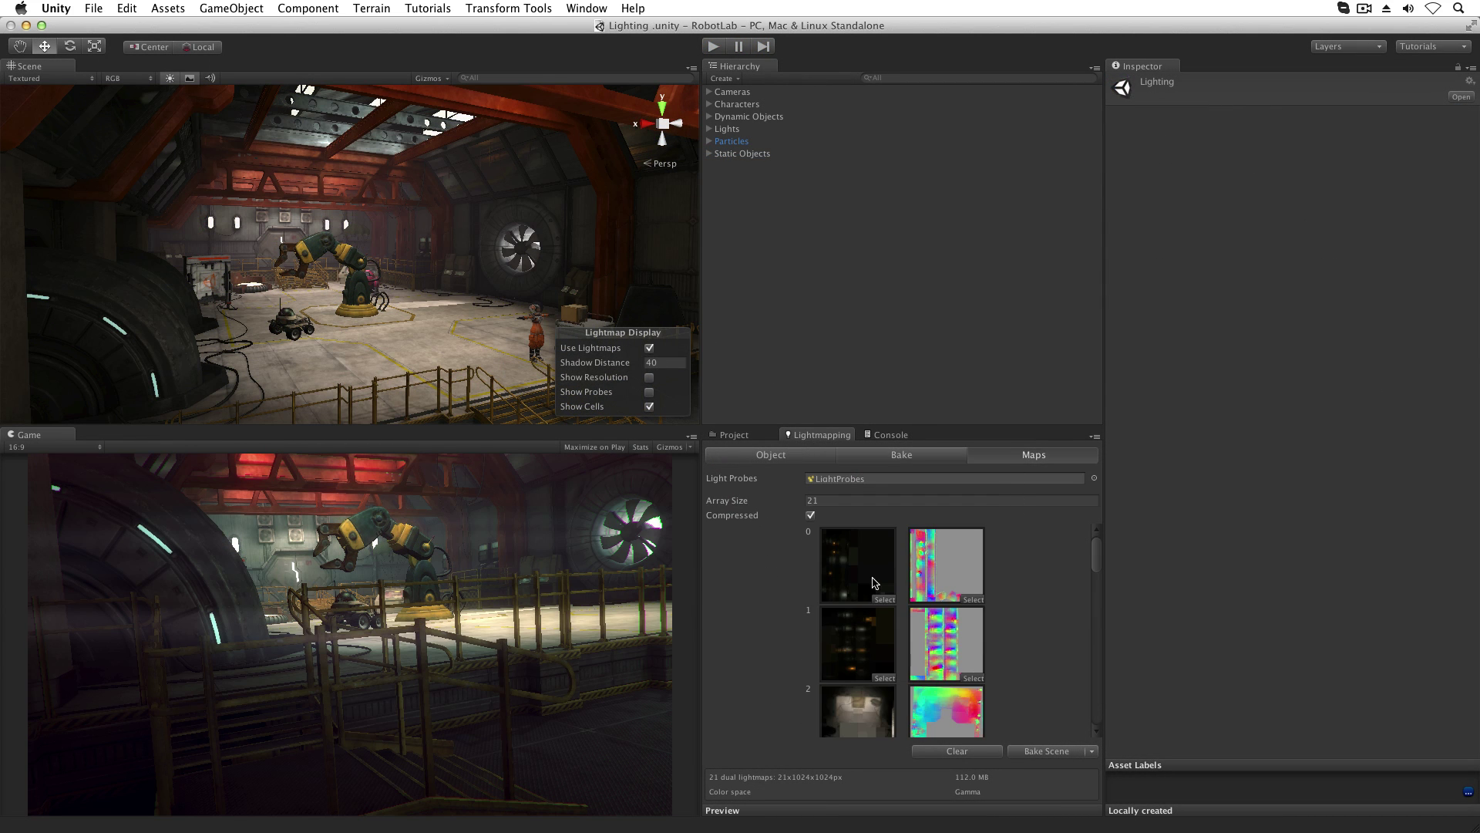
{"action": "double_click", "coordinate": [873, 628]}
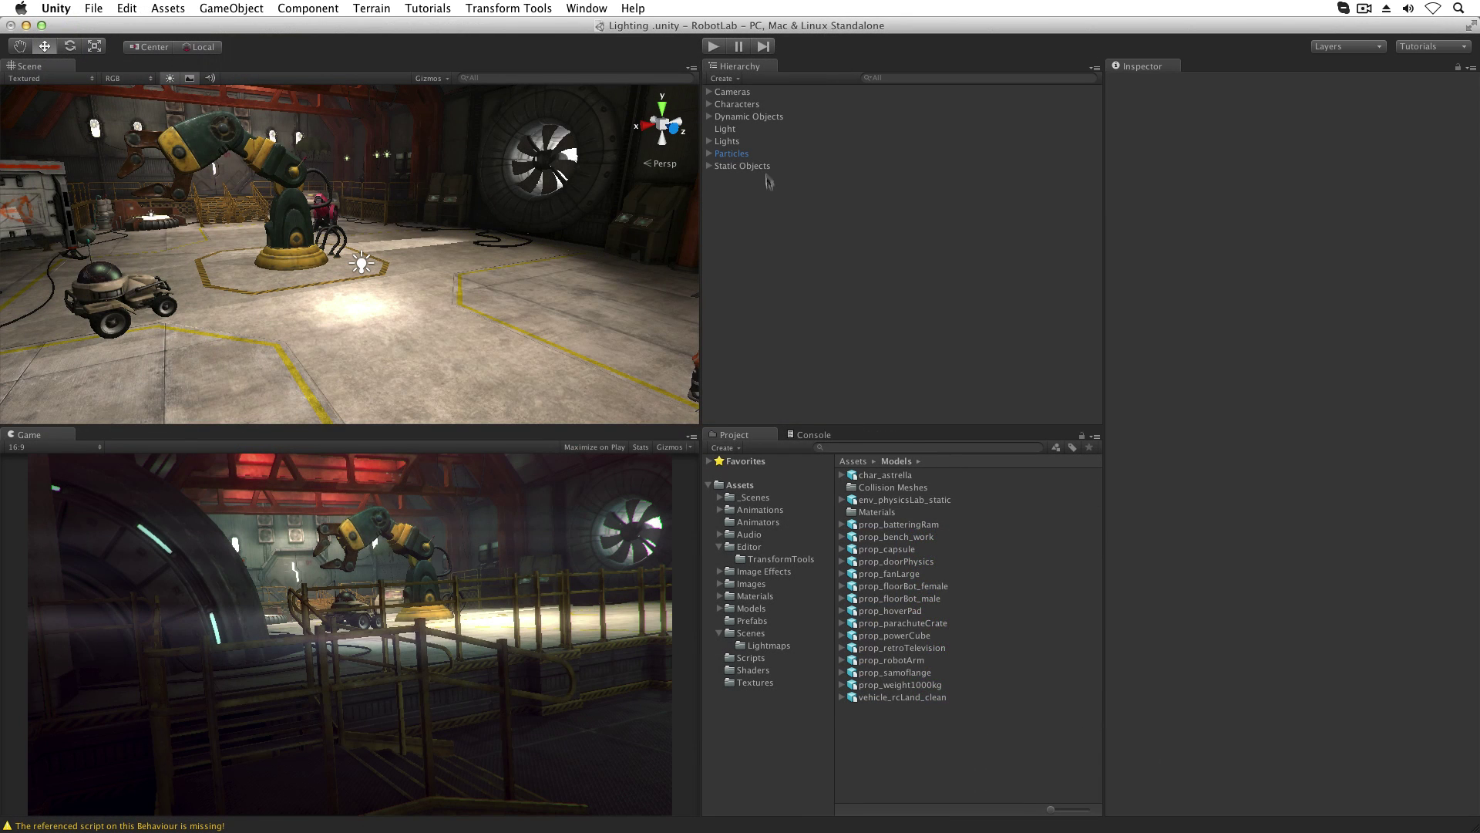
Select Light, drag it across the floor, then undo to restore its starting position
{"action": "left_click", "coordinate": [758, 131]}
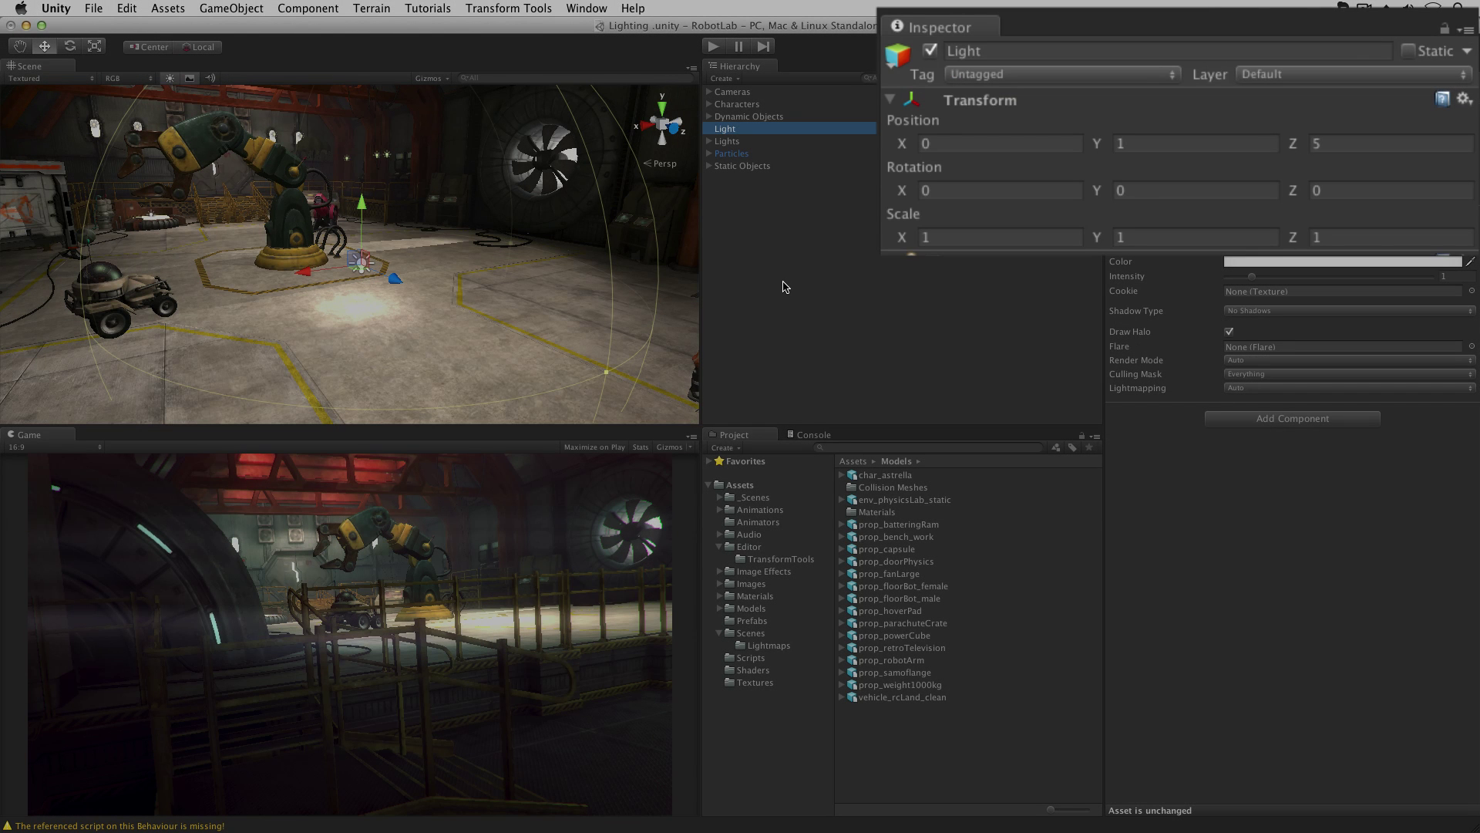
{"action": "left_click_drag", "start_coordinate": [362, 264], "coordinate": [394, 278]}
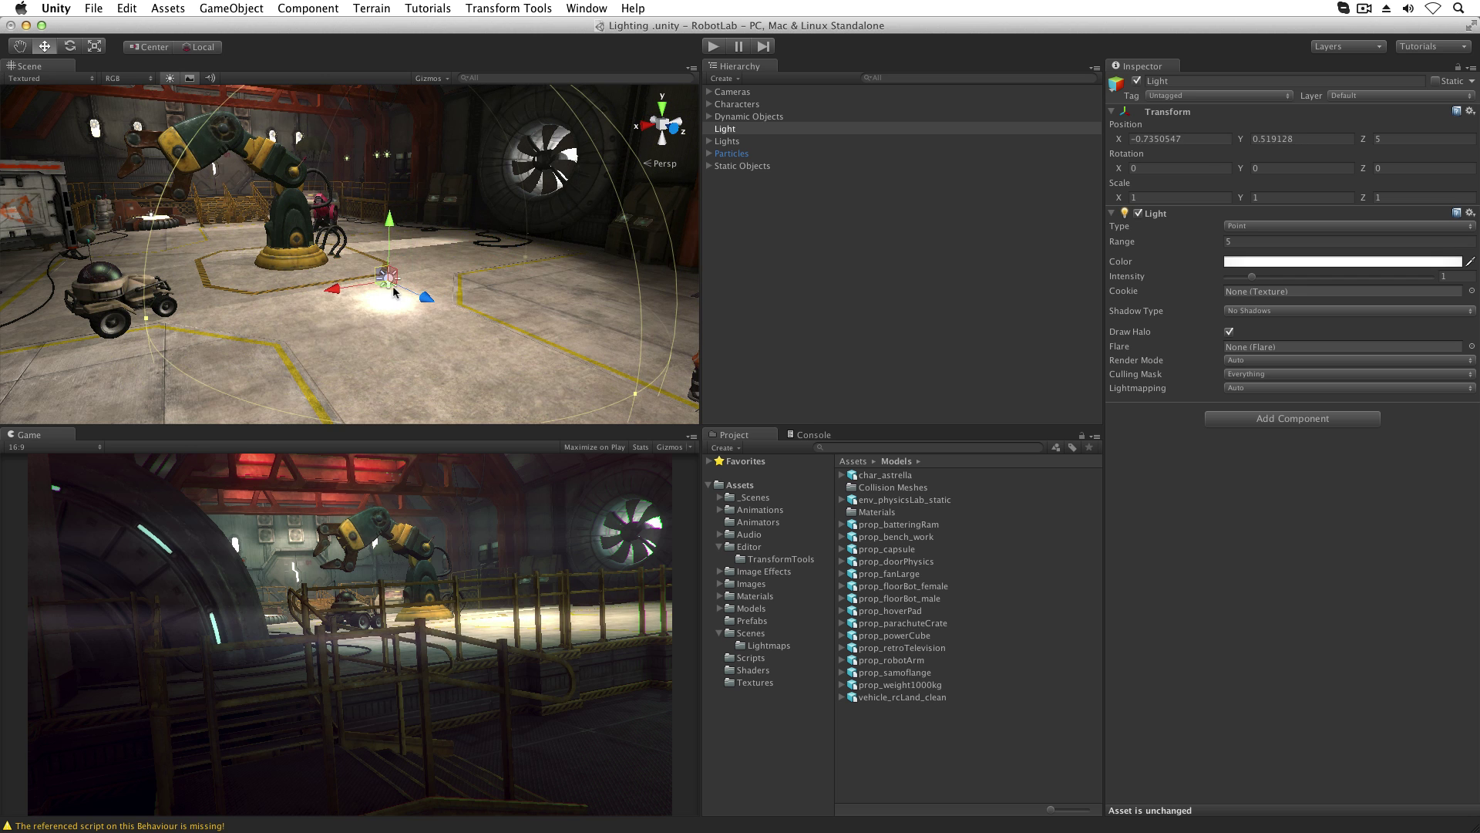
{"action": "left_click_drag", "start_coordinate": [393, 277], "coordinate": [429, 290]}
{"action": "key", "text": "ctrl+z"}
Keep the light's type as Point and rotate it with the rotate gizmo
{"action": "left_click", "coordinate": [1261, 227]}
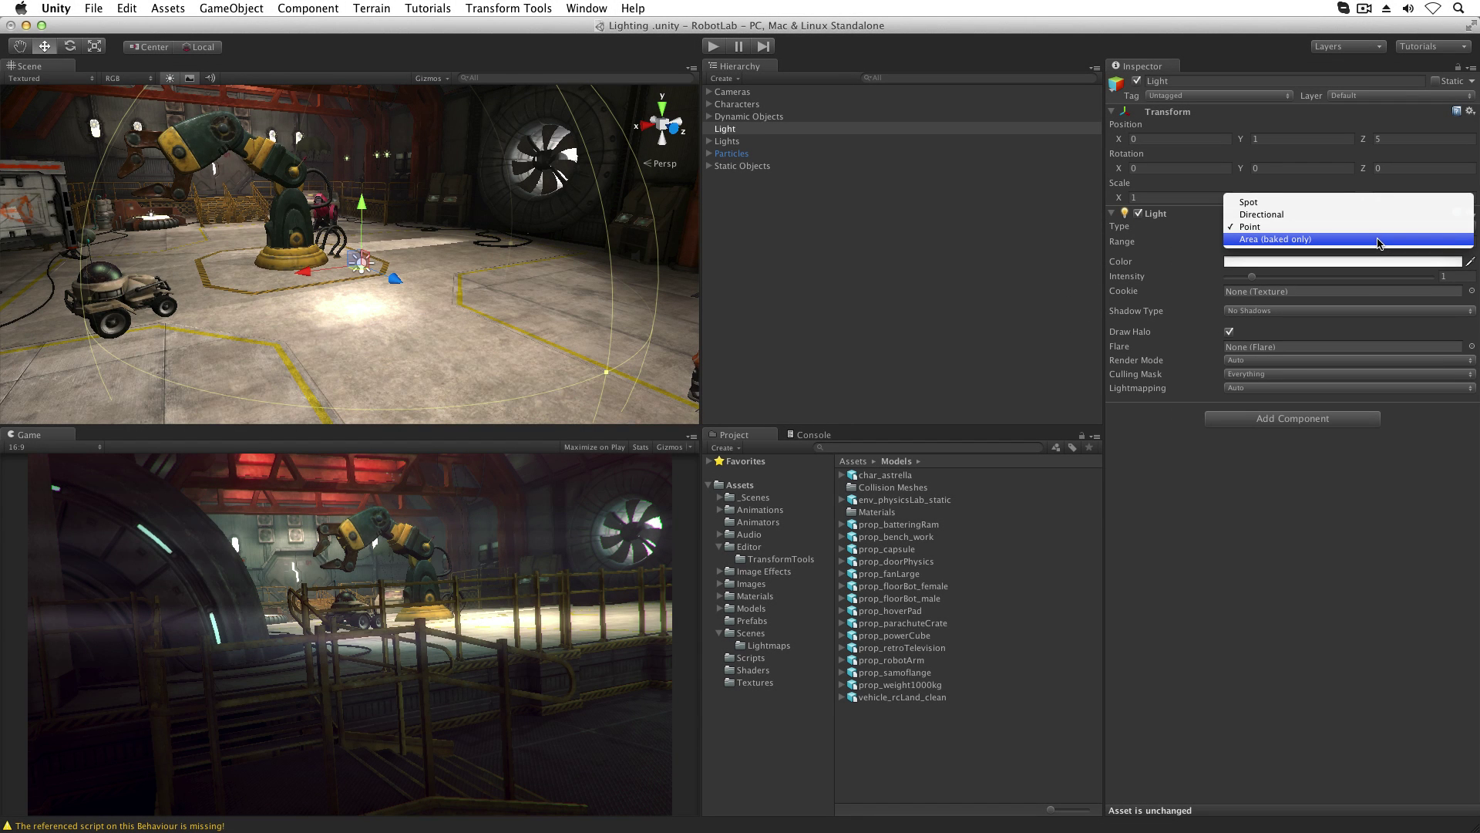
{"action": "left_click", "coordinate": [1381, 226]}
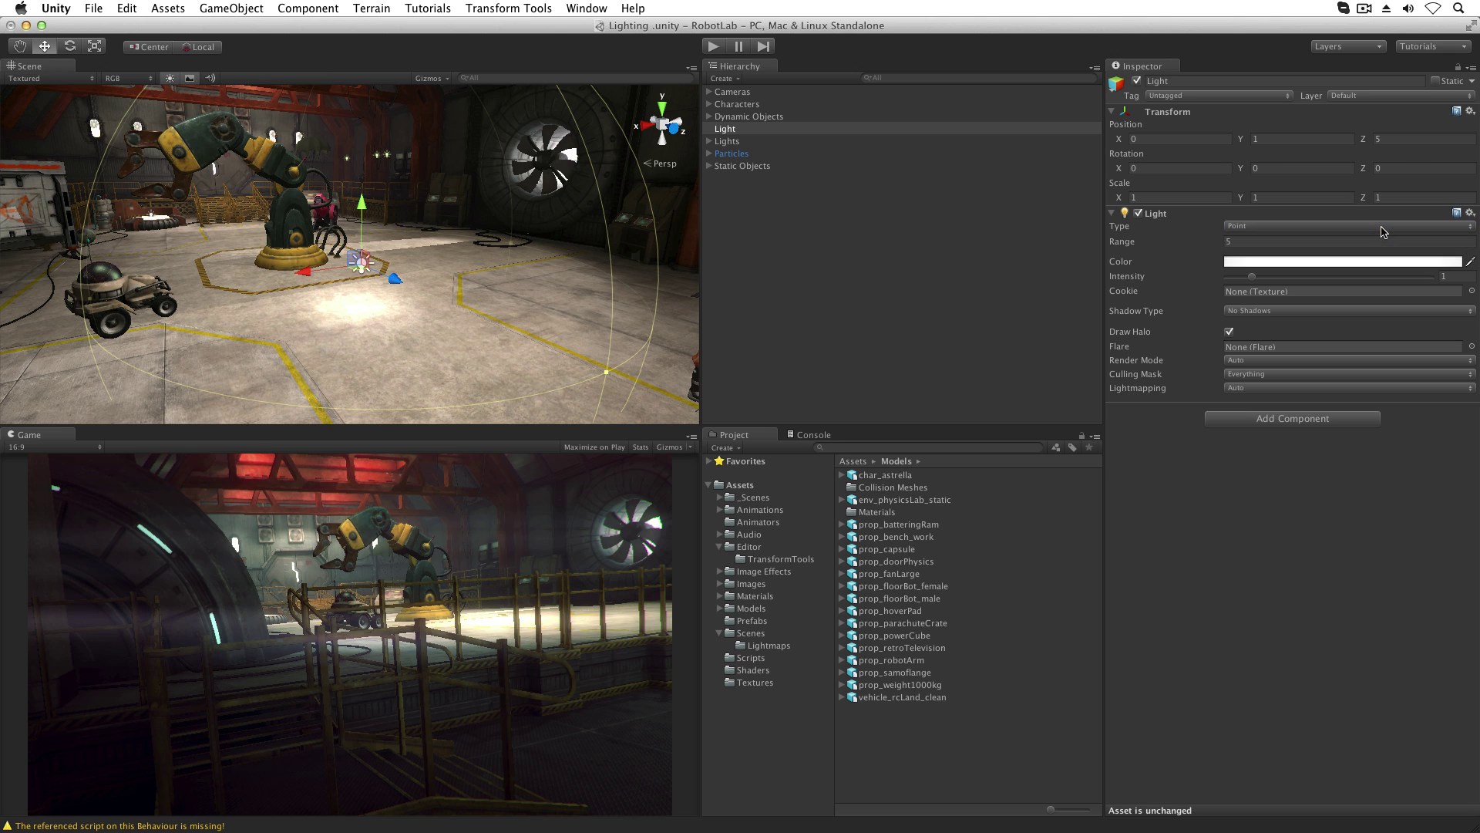
{"action": "key", "text": "e"}
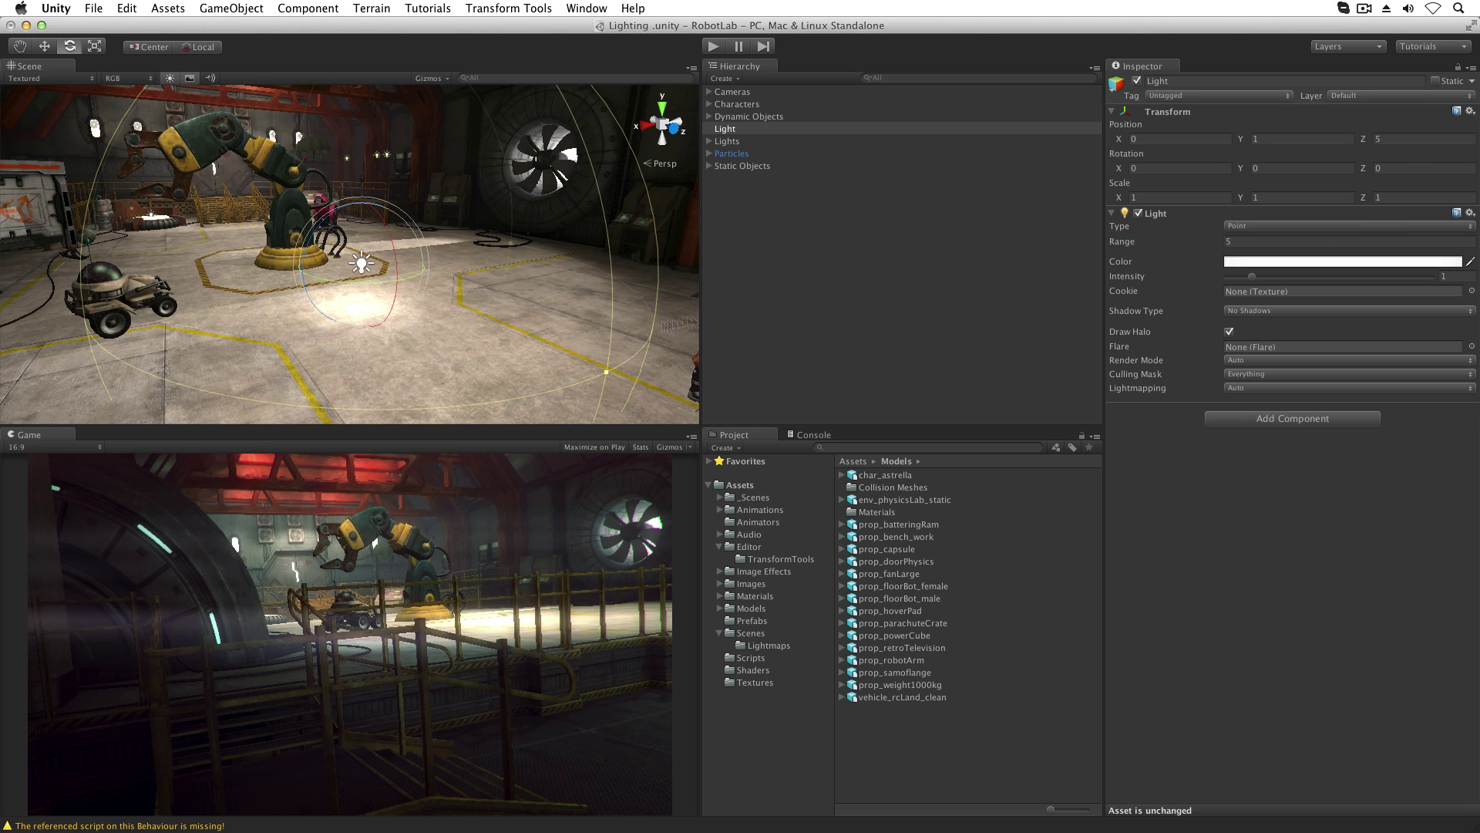
{"action": "mouse_move", "coordinate": [361, 264]}
{"action": "left_mouse_down"}
{"action": "mouse_move", "coordinate": [417, 315]}
{"action": "mouse_move", "coordinate": [383, 232]}
{"action": "mouse_move", "coordinate": [406, 255]}
{"action": "mouse_move", "coordinate": [404, 296]}
{"action": "left_mouse_up"}
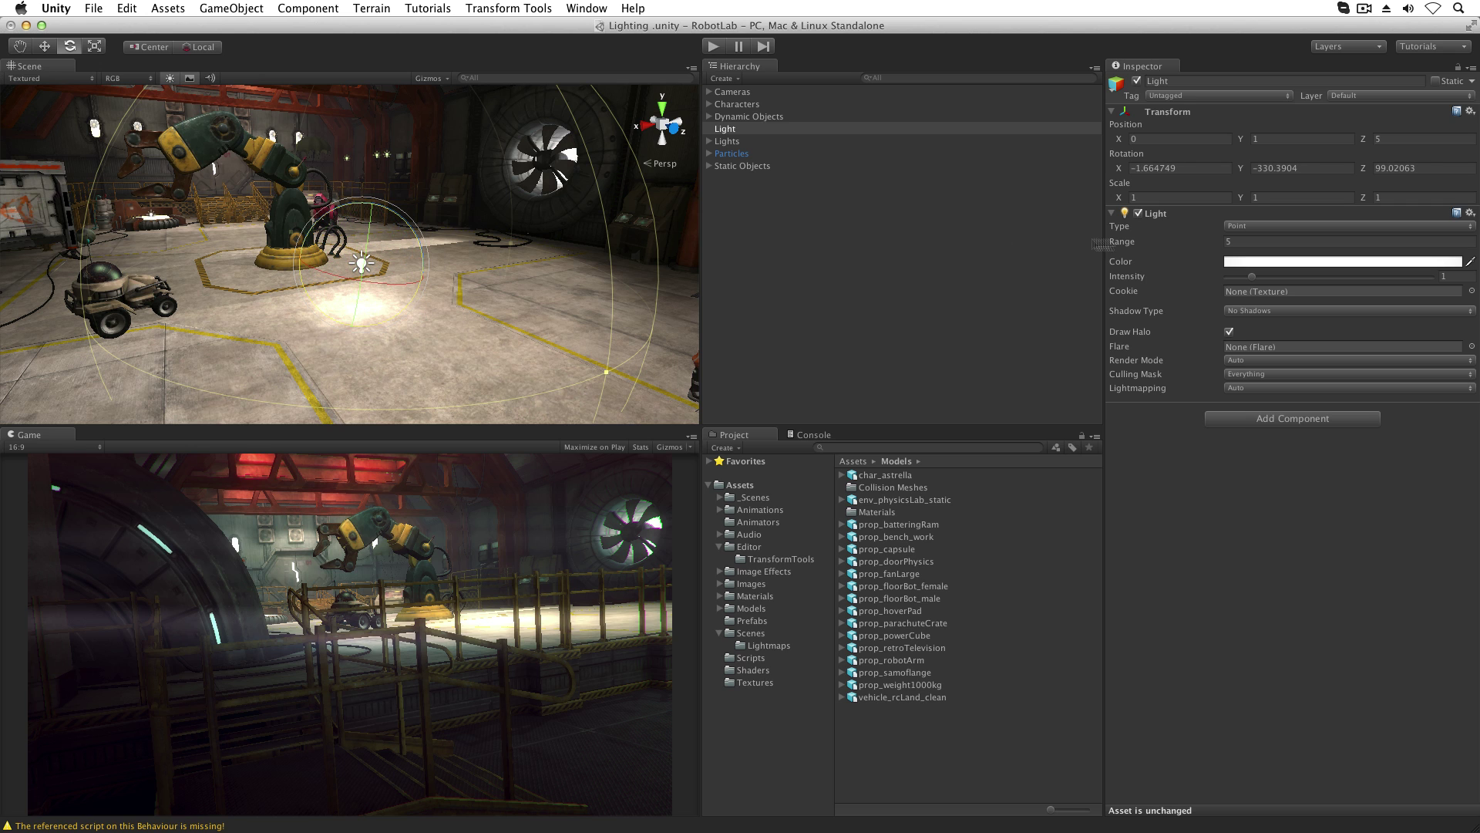
{"action": "left_click", "coordinate": [1256, 227]}
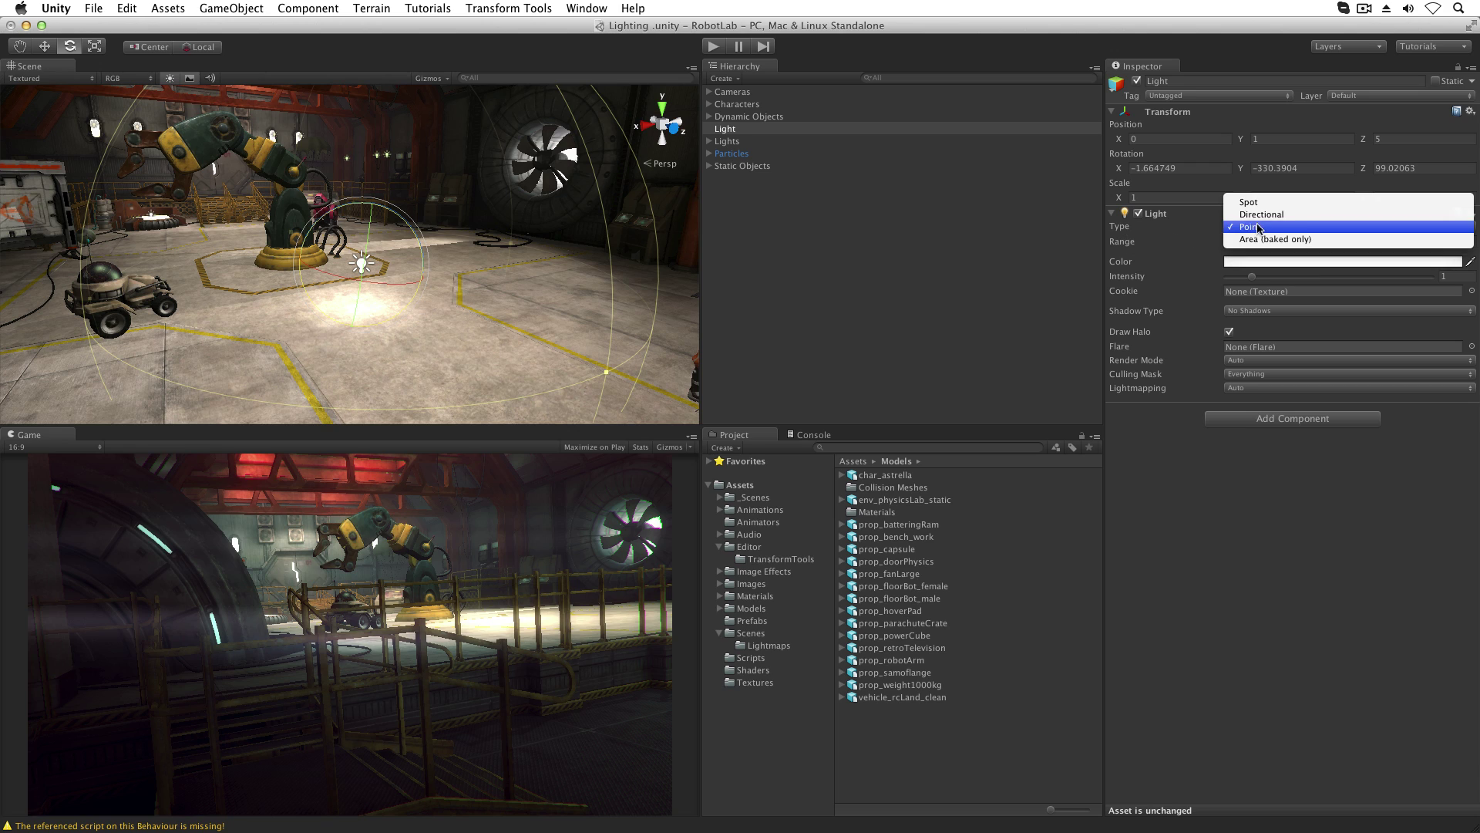
Make the light Directional and re-aim it across the lab
{"action": "left_click", "coordinate": [1262, 213]}
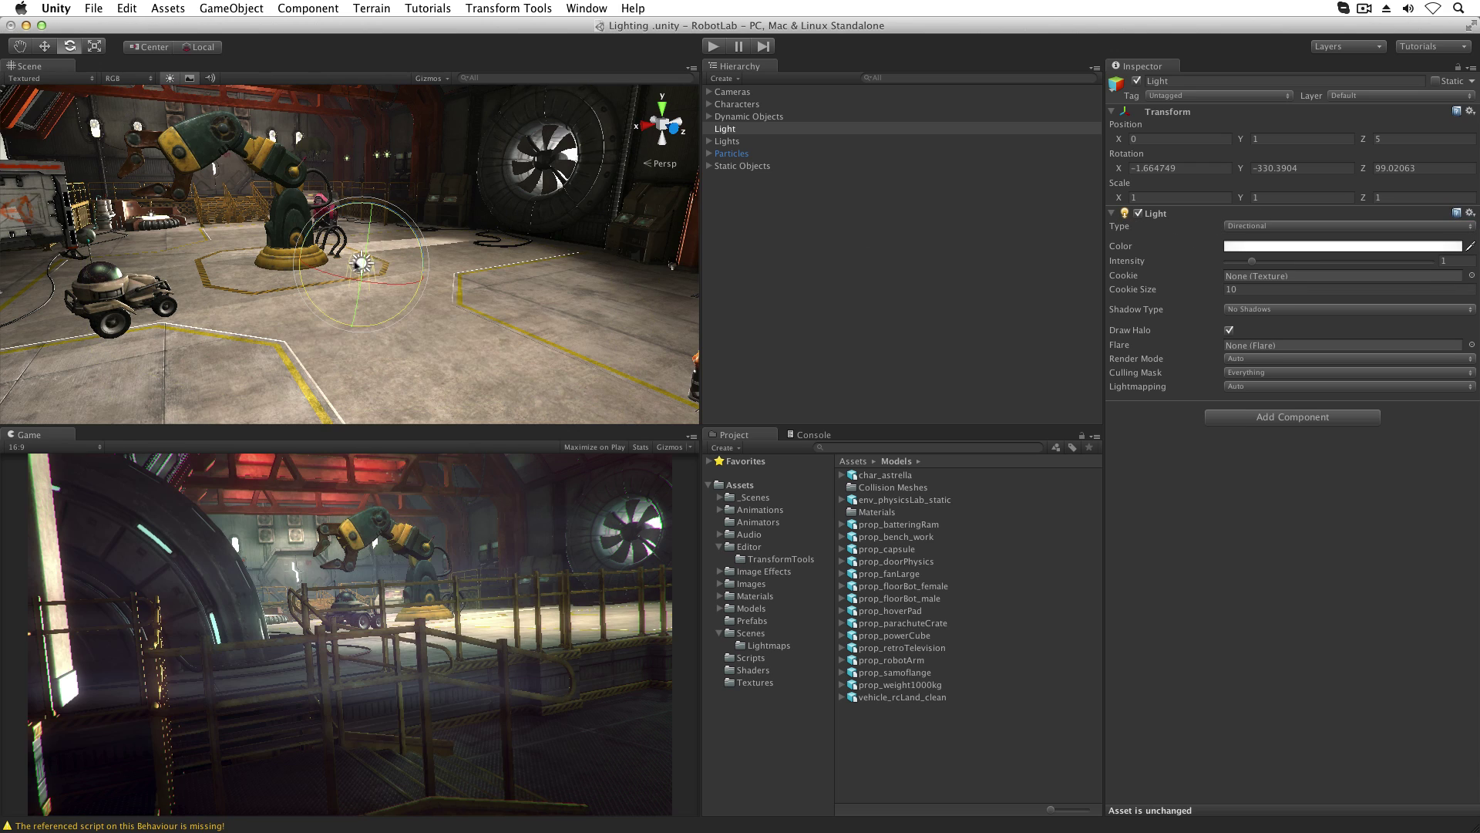
{"action": "mouse_move", "coordinate": [389, 273]}
{"action": "left_mouse_down"}
{"action": "mouse_move", "coordinate": [321, 320]}
{"action": "mouse_move", "coordinate": [338, 262]}
{"action": "left_mouse_up"}
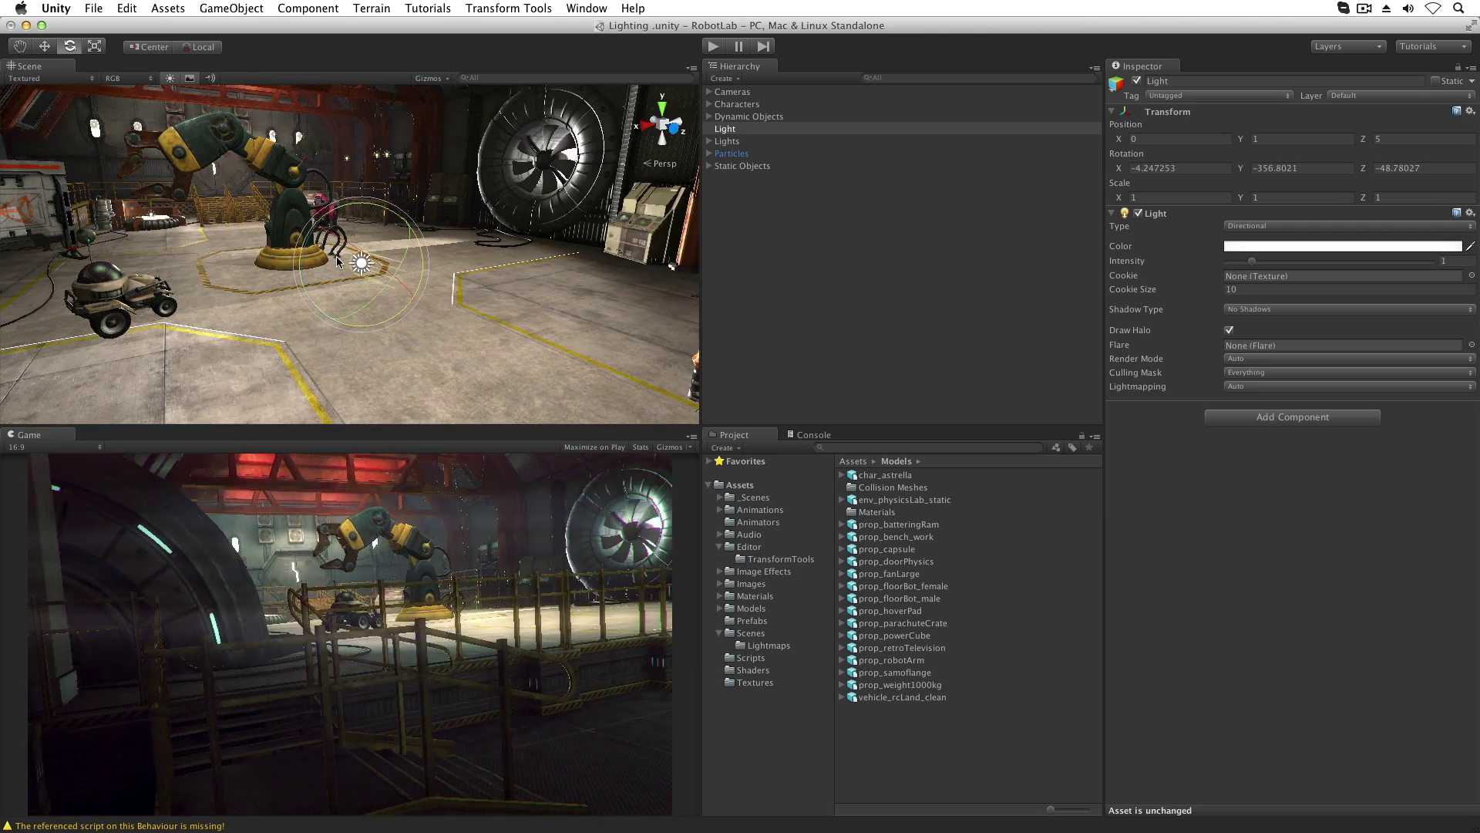
{"action": "mouse_move", "coordinate": [338, 260]}
{"action": "left_mouse_down"}
{"action": "mouse_move", "coordinate": [323, 325]}
{"action": "mouse_move", "coordinate": [522, 301]}
{"action": "left_mouse_up"}
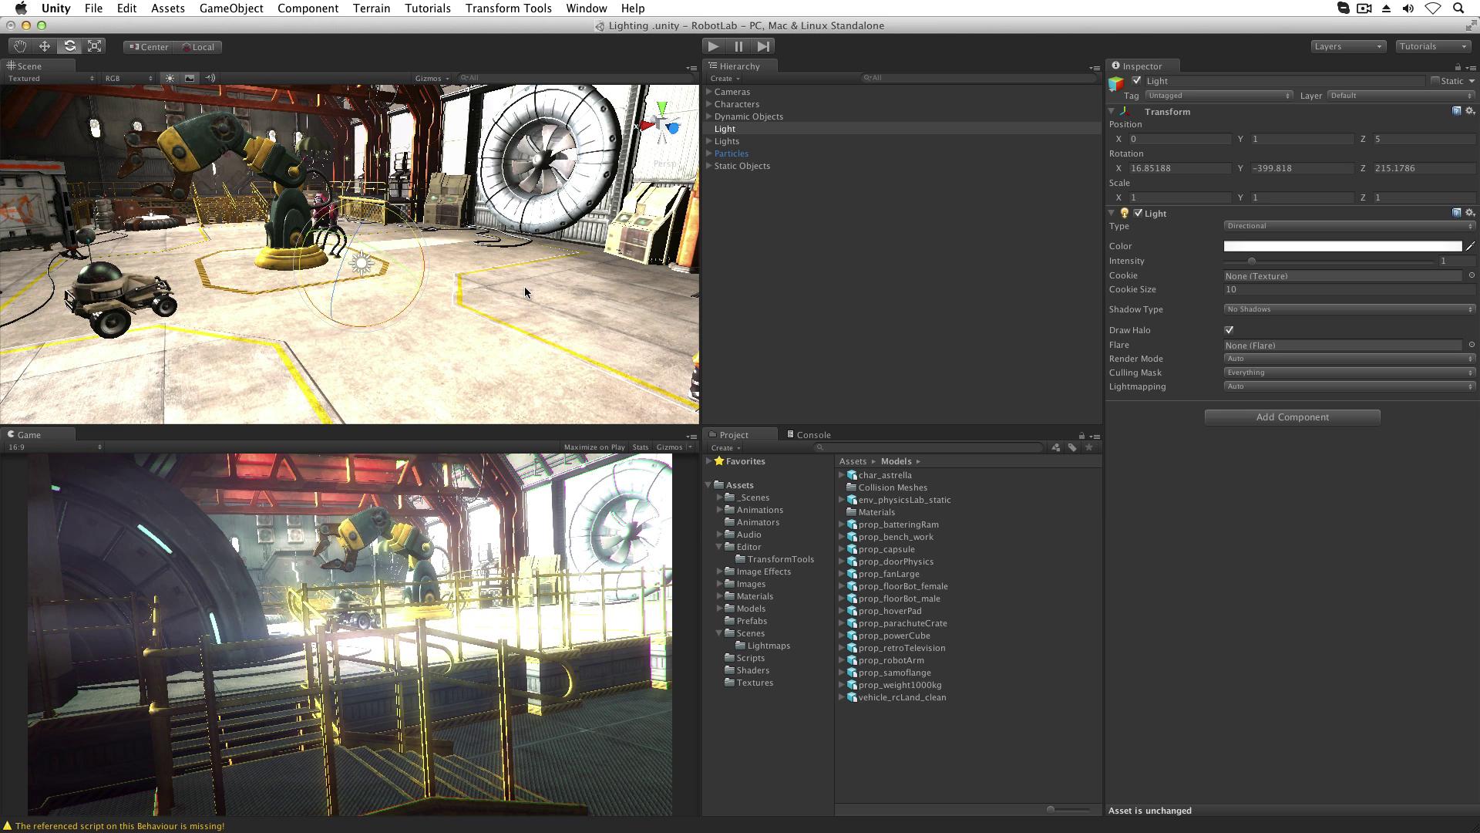
Change it to a Spot light, move it right, and tilt it down toward the floor
{"action": "left_click", "coordinate": [1261, 226]}
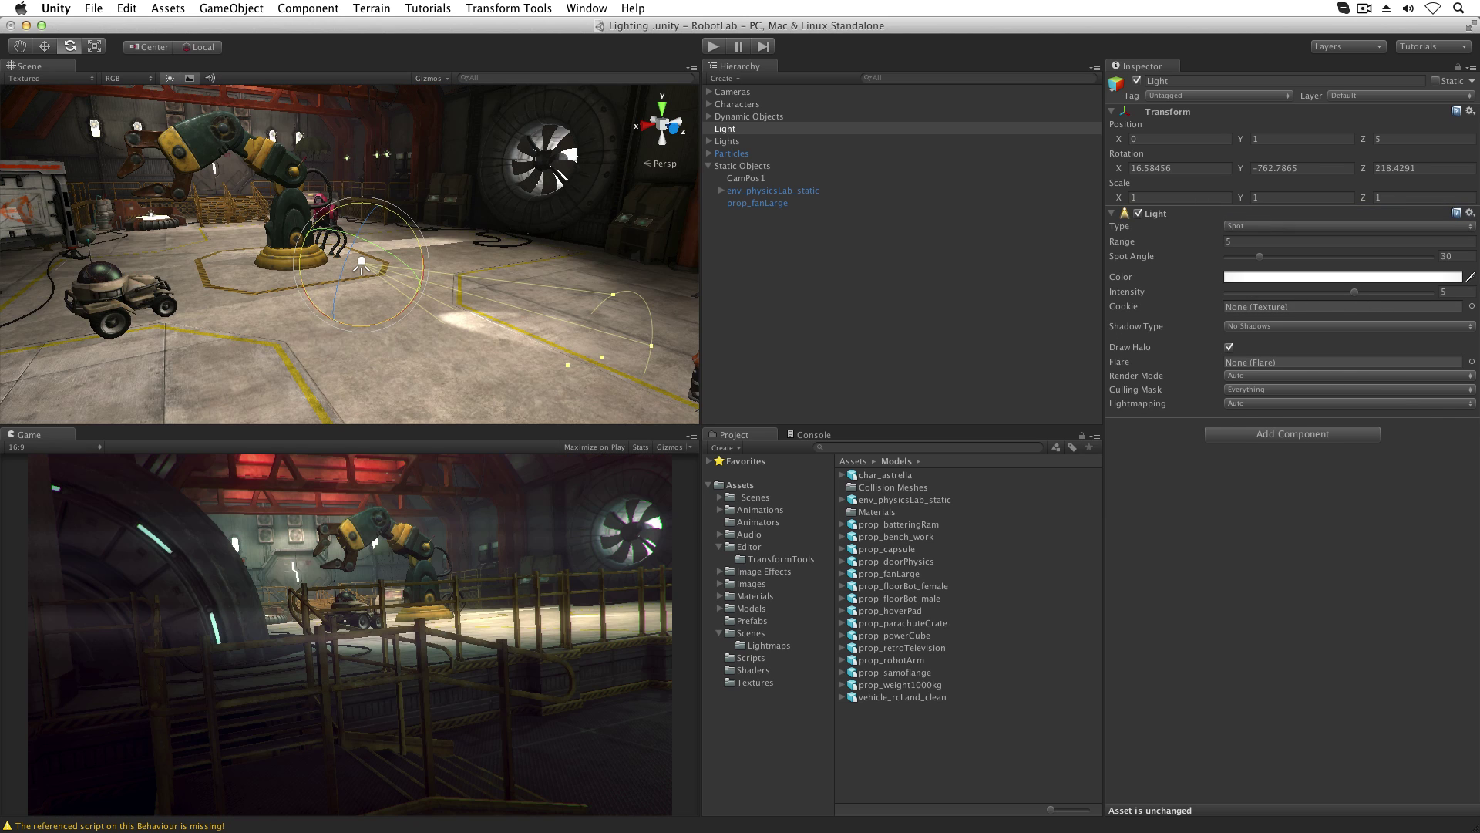
{"action": "key", "text": "super+shift+2"}
{"action": "left_click", "coordinate": [396, 281]}
{"action": "mouse_move", "coordinate": [396, 281]}
{"action": "left_mouse_down"}
{"action": "mouse_move", "coordinate": [348, 219]}
{"action": "mouse_move", "coordinate": [444, 245]}
{"action": "mouse_move", "coordinate": [362, 229]}
{"action": "mouse_move", "coordinate": [322, 254]}
{"action": "left_mouse_up"}
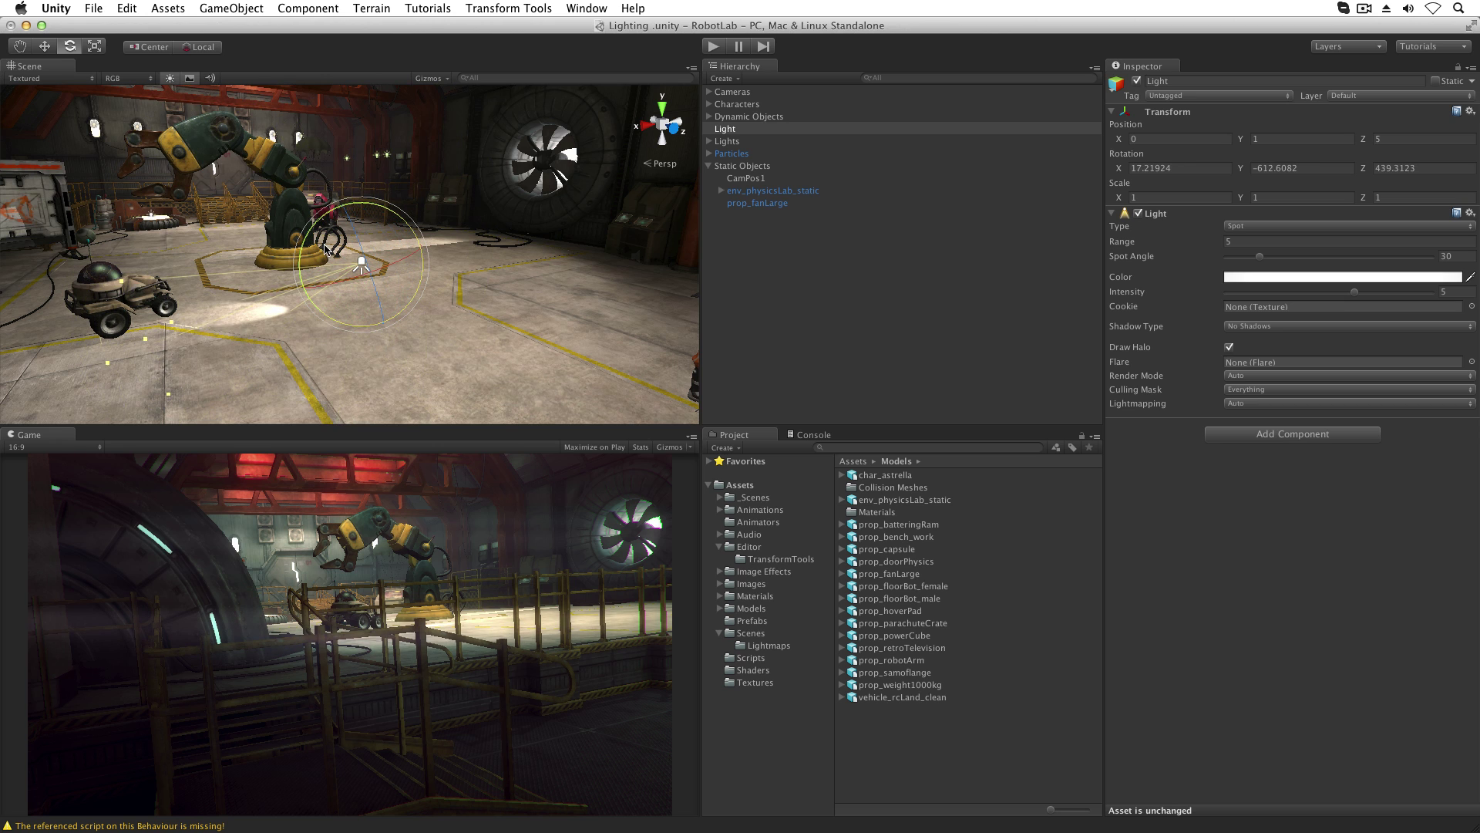
{"action": "key", "text": "w"}
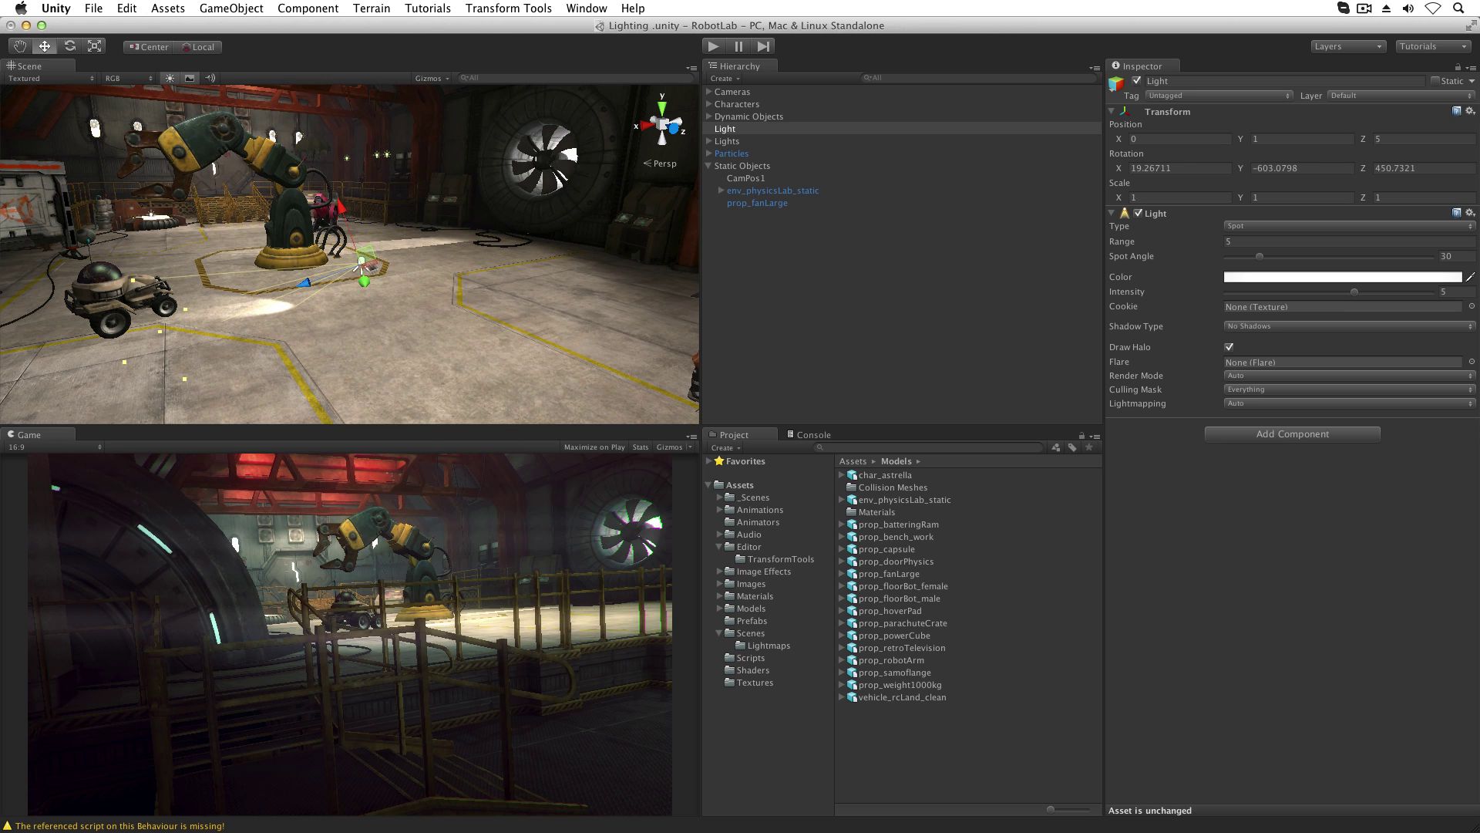
{"action": "left_click_drag", "start_coordinate": [309, 284], "coordinate": [409, 245]}
{"action": "key", "text": "e"}
{"action": "left_click_drag", "start_coordinate": [518, 206], "coordinate": [422, 192]}
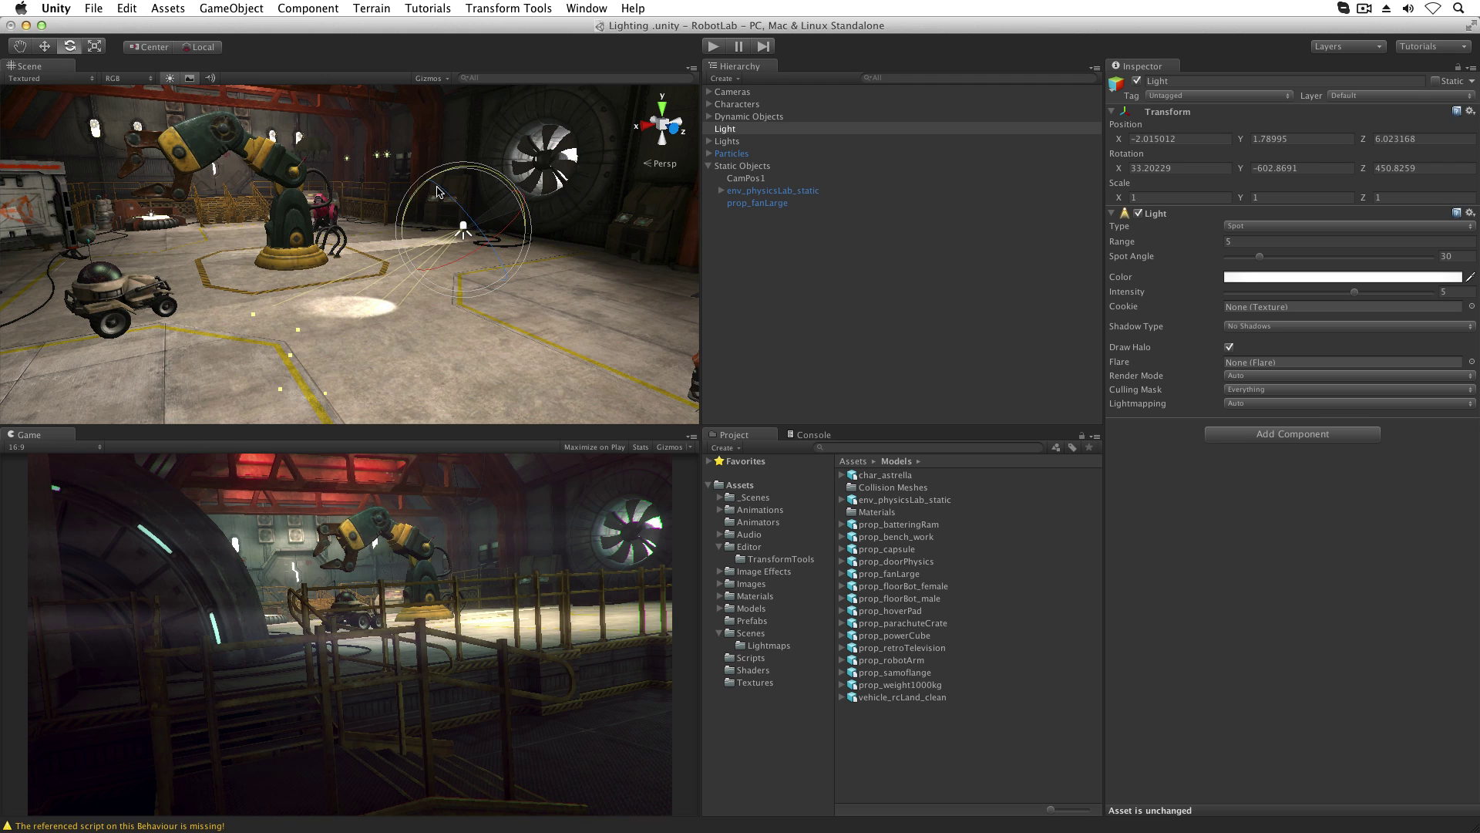
Make the light a baked-only Area light, widen it to about 2.89, and re-angle it
{"action": "left_click", "coordinate": [1254, 225]}
{"action": "left_click", "coordinate": [1263, 265]}
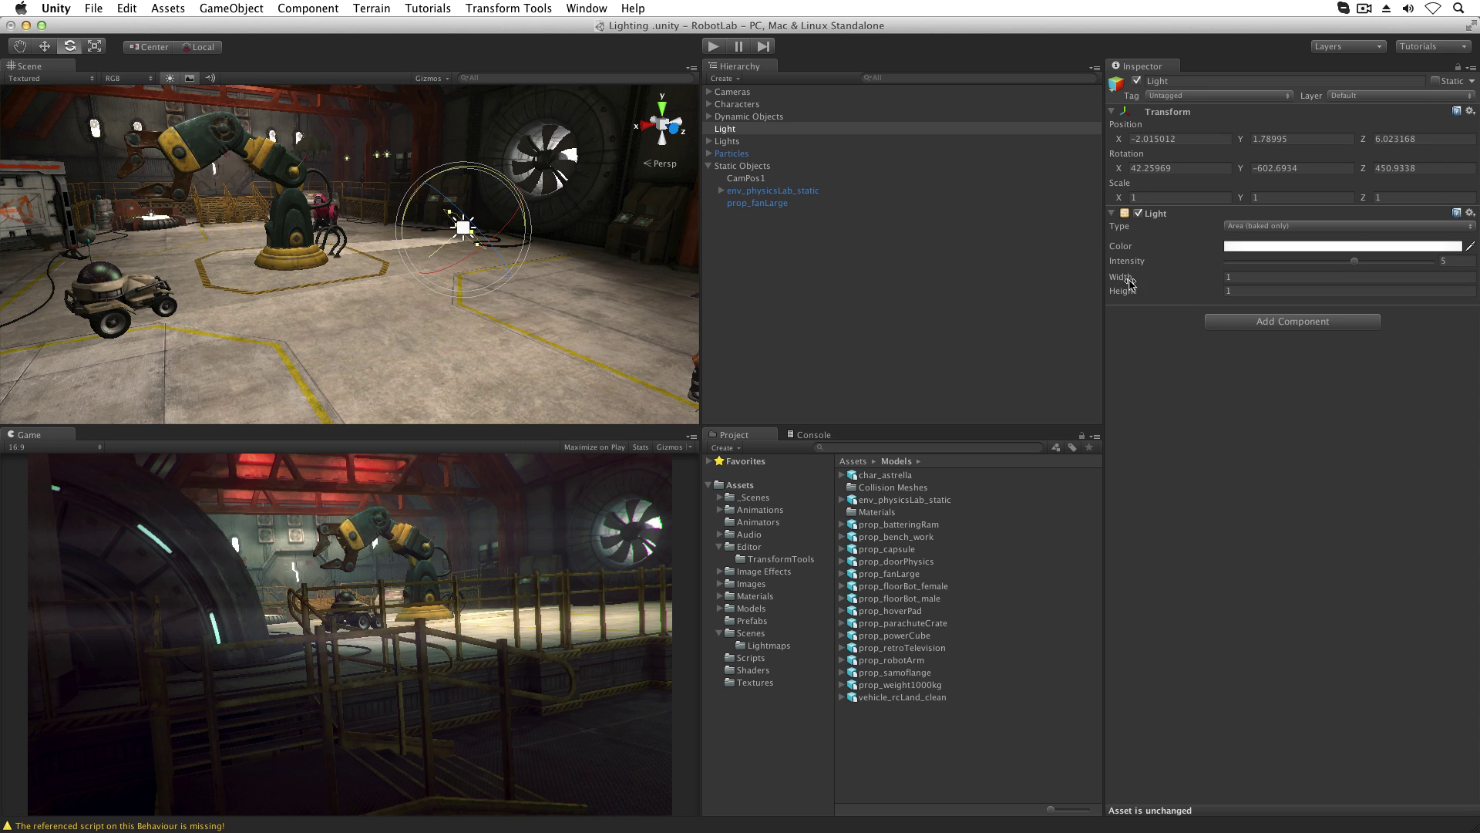
{"action": "left_click_drag", "start_coordinate": [1128, 281], "coordinate": [1197, 277]}
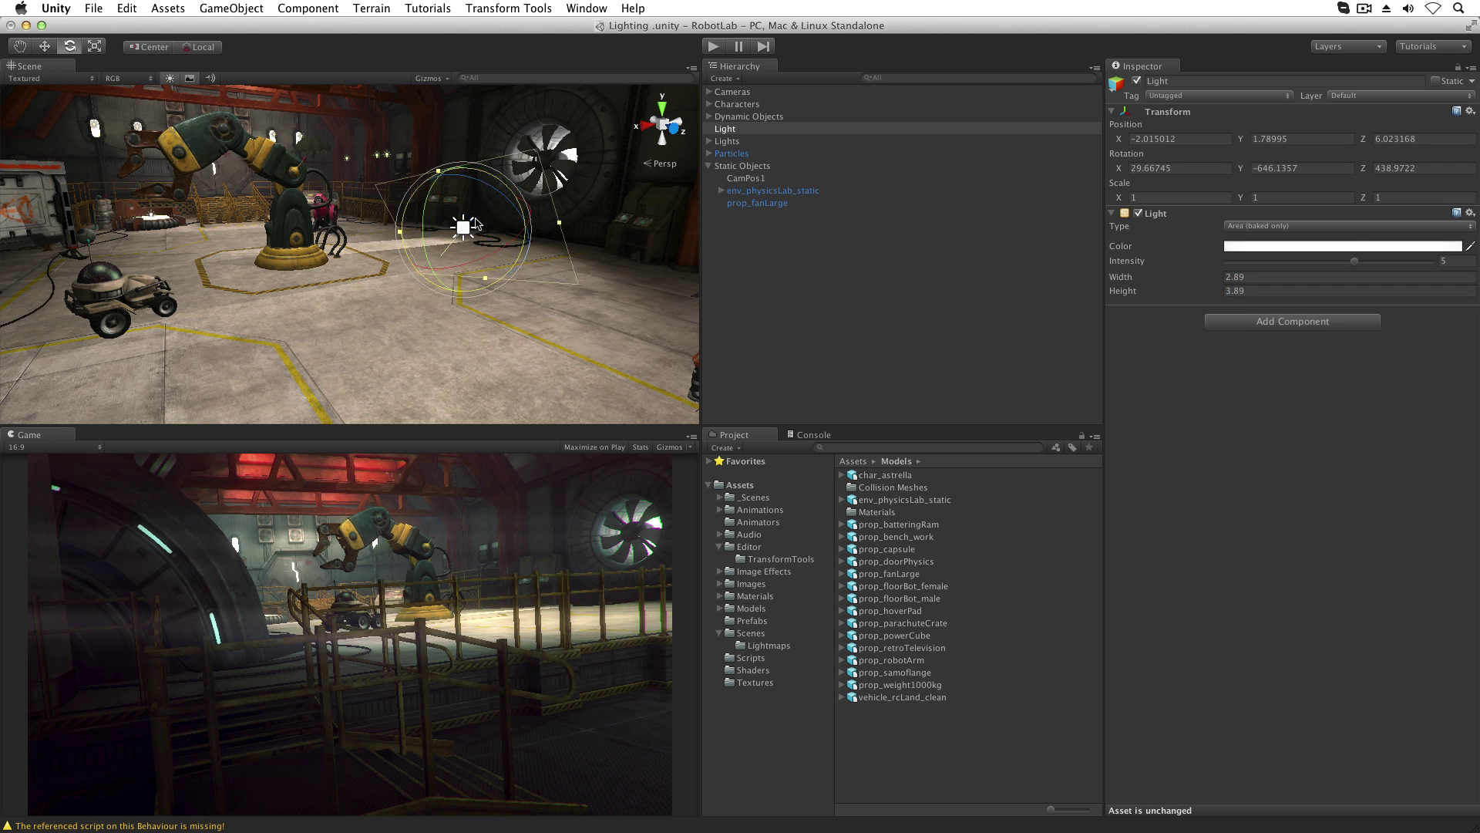
{"action": "left_click_drag", "start_coordinate": [442, 238], "coordinate": [469, 218]}
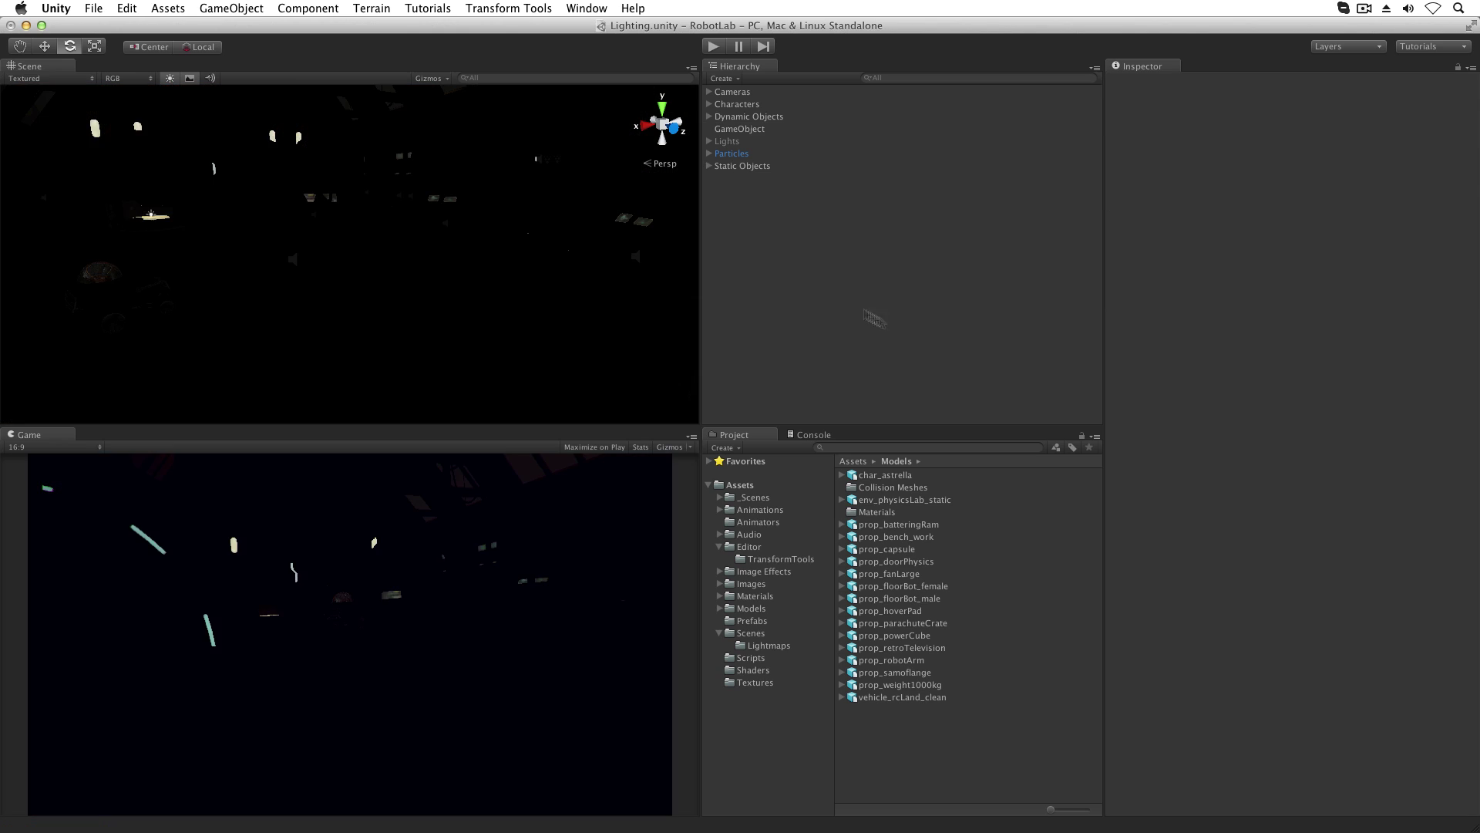
In Render Settings, try yellow, white and grey ambient light, ending on black
{"action": "left_click", "coordinate": [126, 9]}
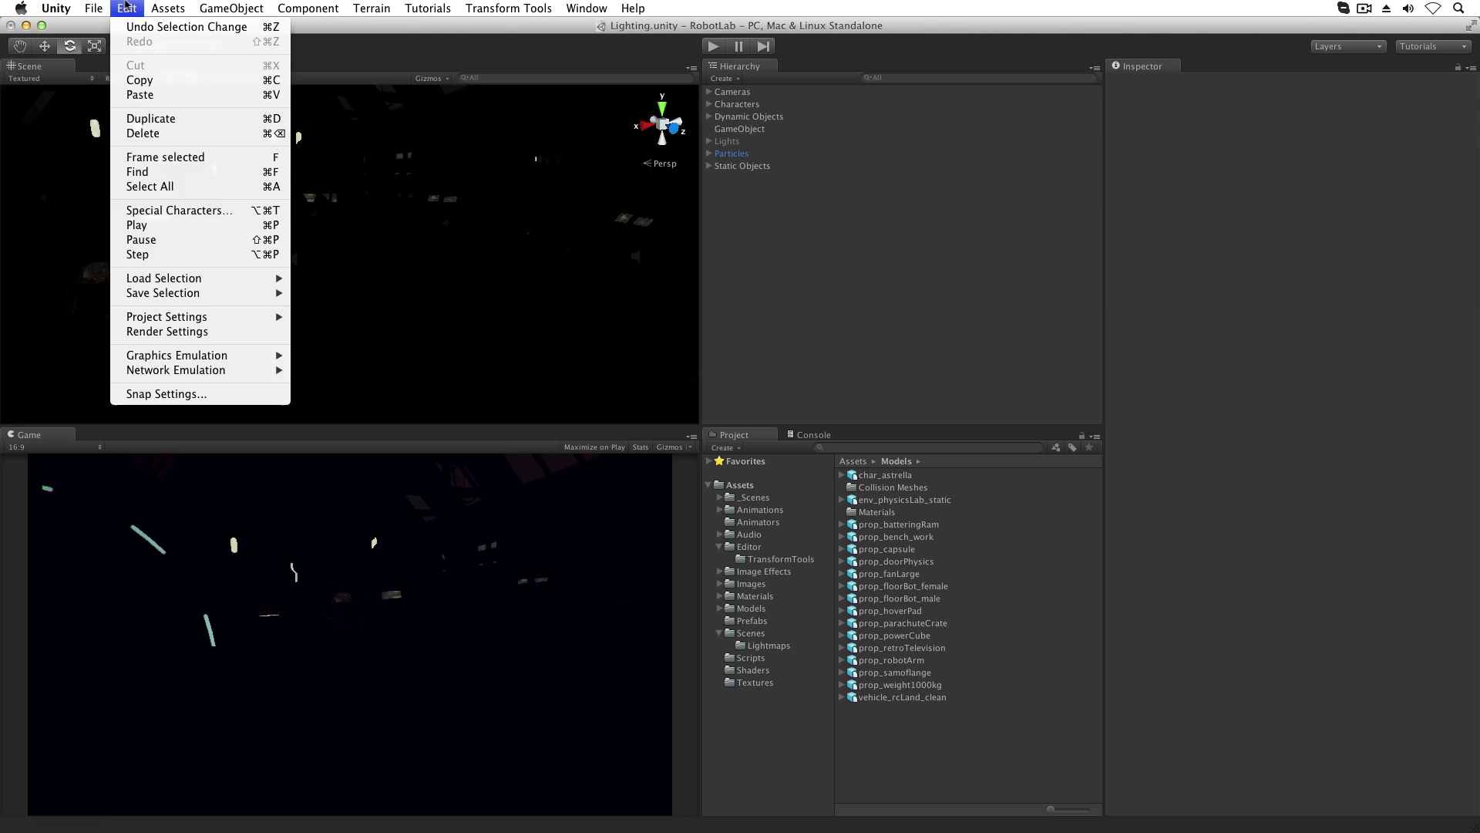
{"action": "left_click", "coordinate": [173, 331]}
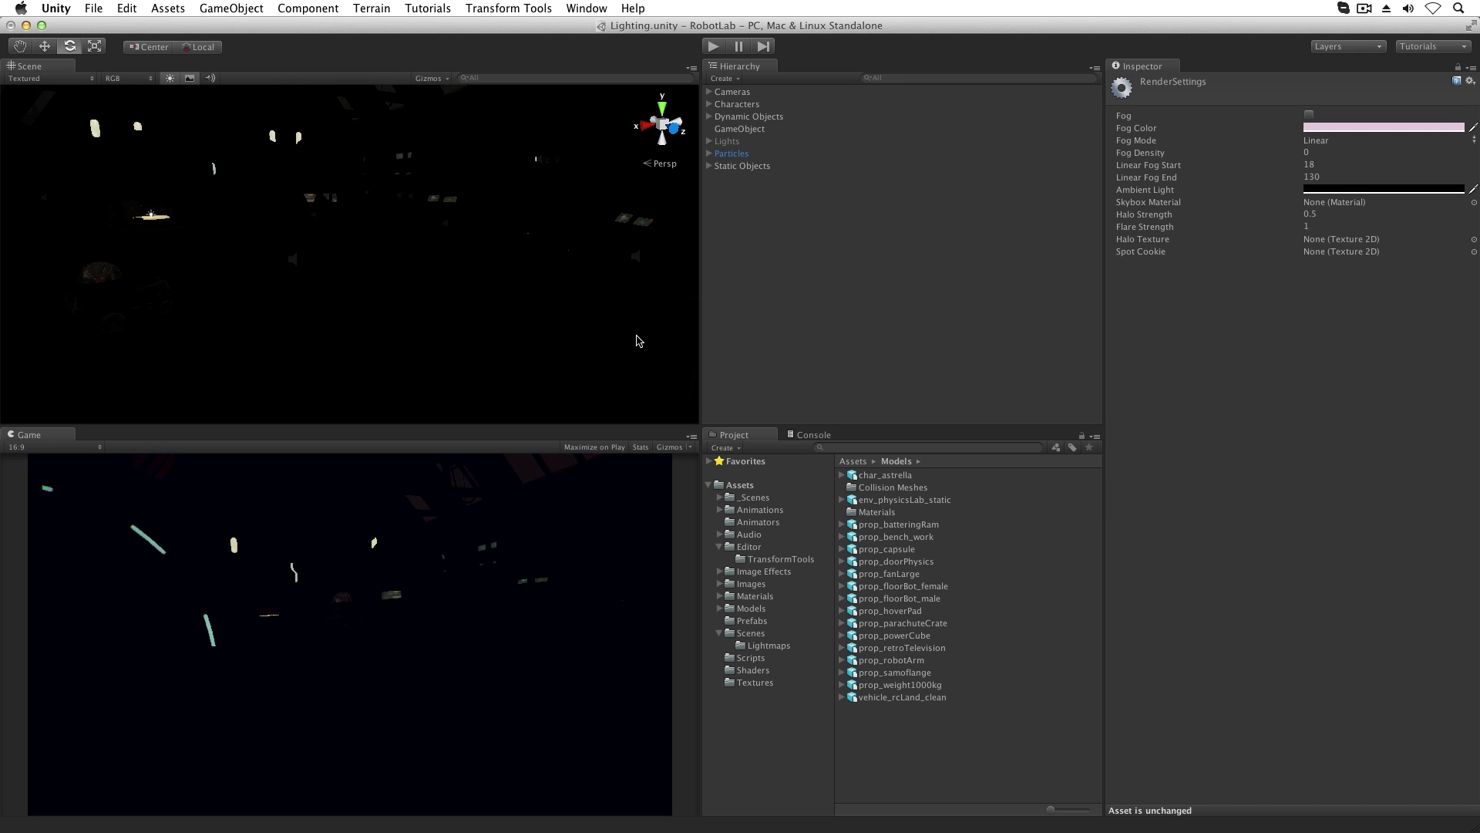
{"action": "left_click", "coordinate": [1333, 193]}
{"action": "mouse_move", "coordinate": [1163, 451]}
{"action": "left_mouse_down"}
{"action": "mouse_move", "coordinate": [1255, 452]}
{"action": "mouse_move", "coordinate": [1260, 472]}
{"action": "left_mouse_up"}
{"action": "left_click_drag", "start_coordinate": [1161, 477], "coordinate": [1254, 478]}
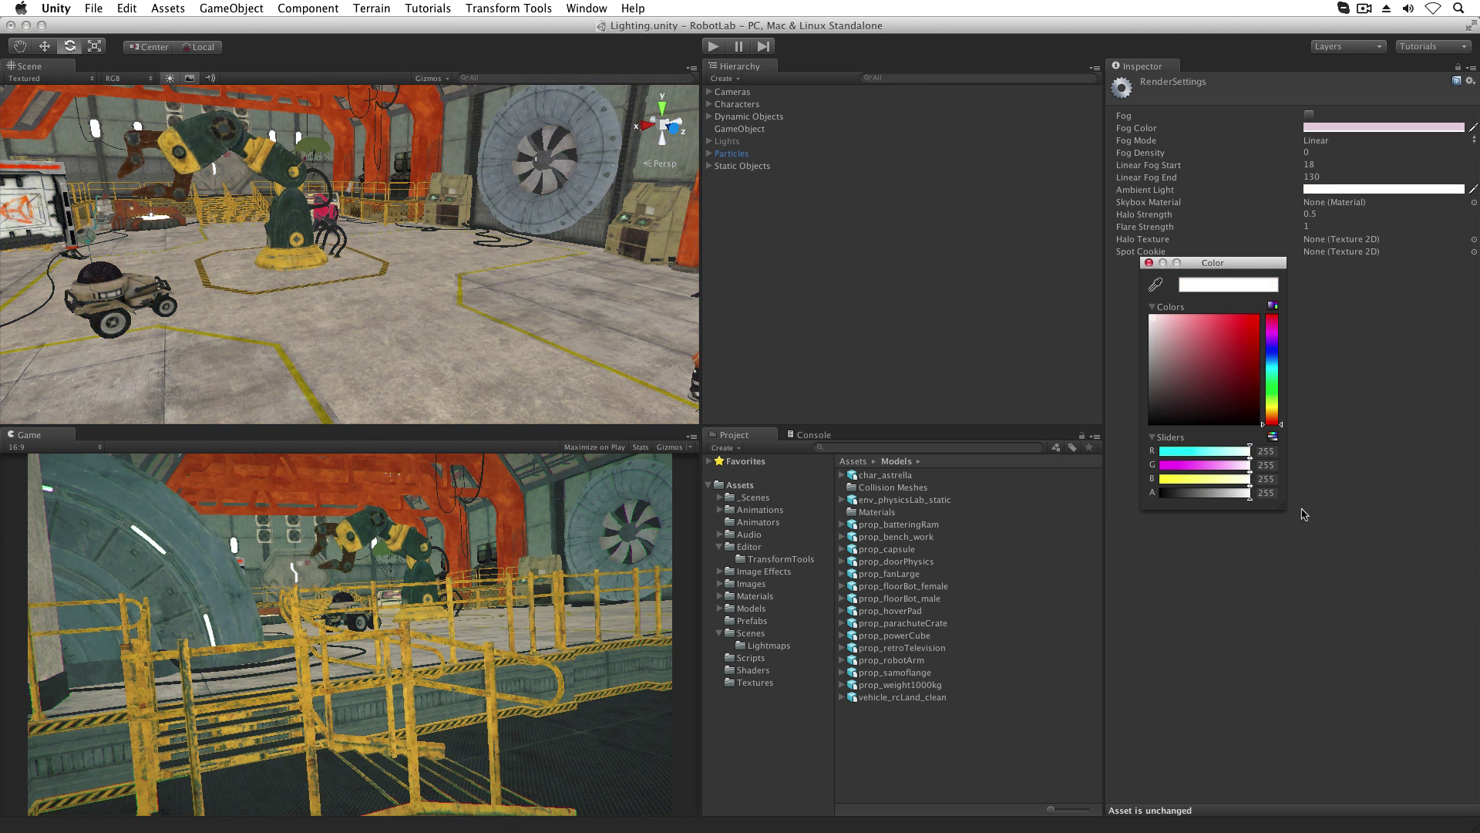
{"action": "left_click", "coordinate": [1200, 452]}
{"action": "left_click", "coordinate": [1204, 465]}
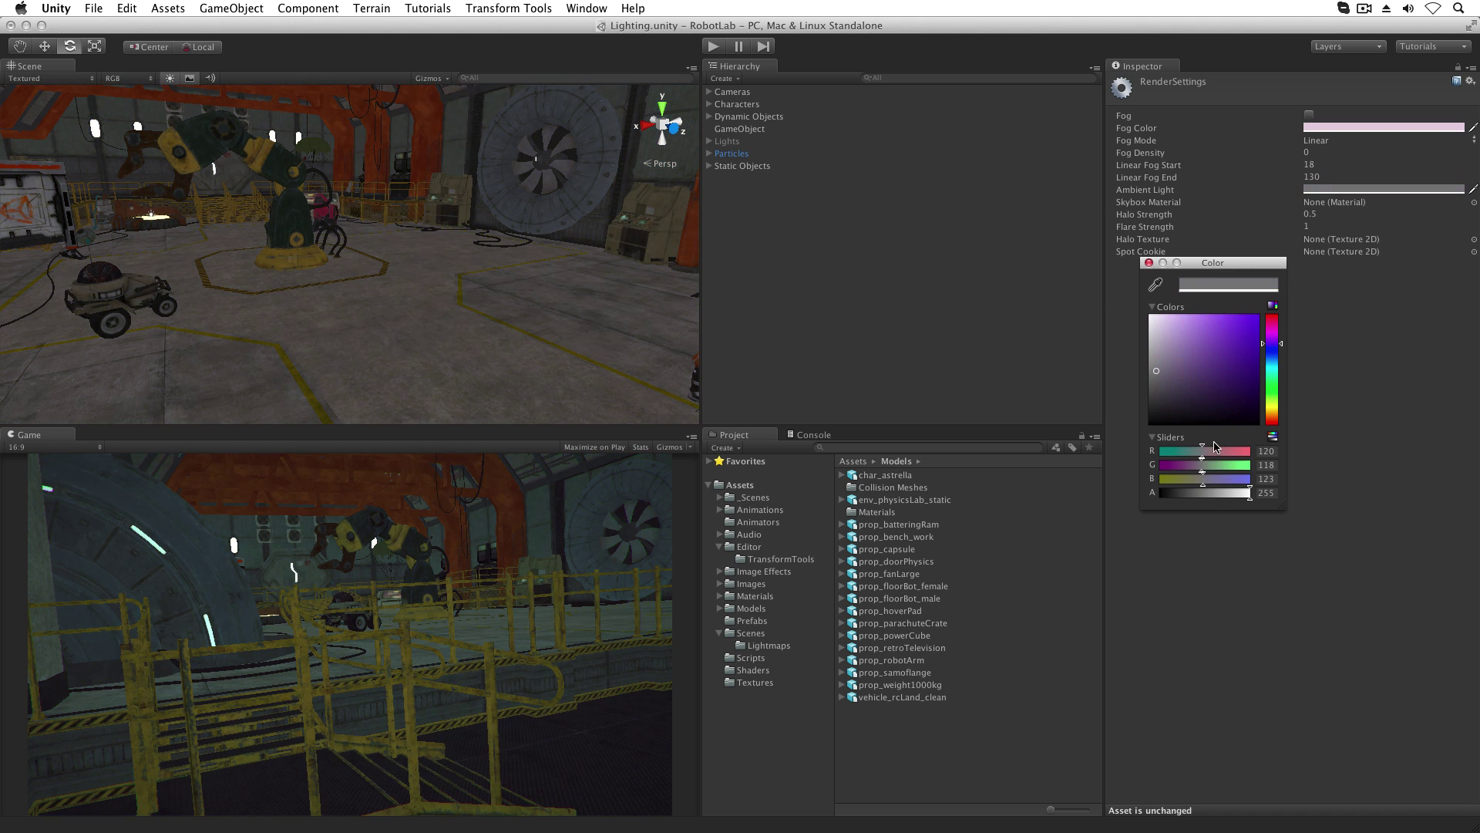
{"action": "mouse_move", "coordinate": [1215, 450]}
{"action": "left_mouse_down"}
{"action": "mouse_move", "coordinate": [1160, 450]}
{"action": "mouse_move", "coordinate": [1159, 478]}
{"action": "left_mouse_up"}
Close the colour picker with ambient left black and reactivate the Lights group
{"action": "left_click", "coordinate": [1149, 263]}
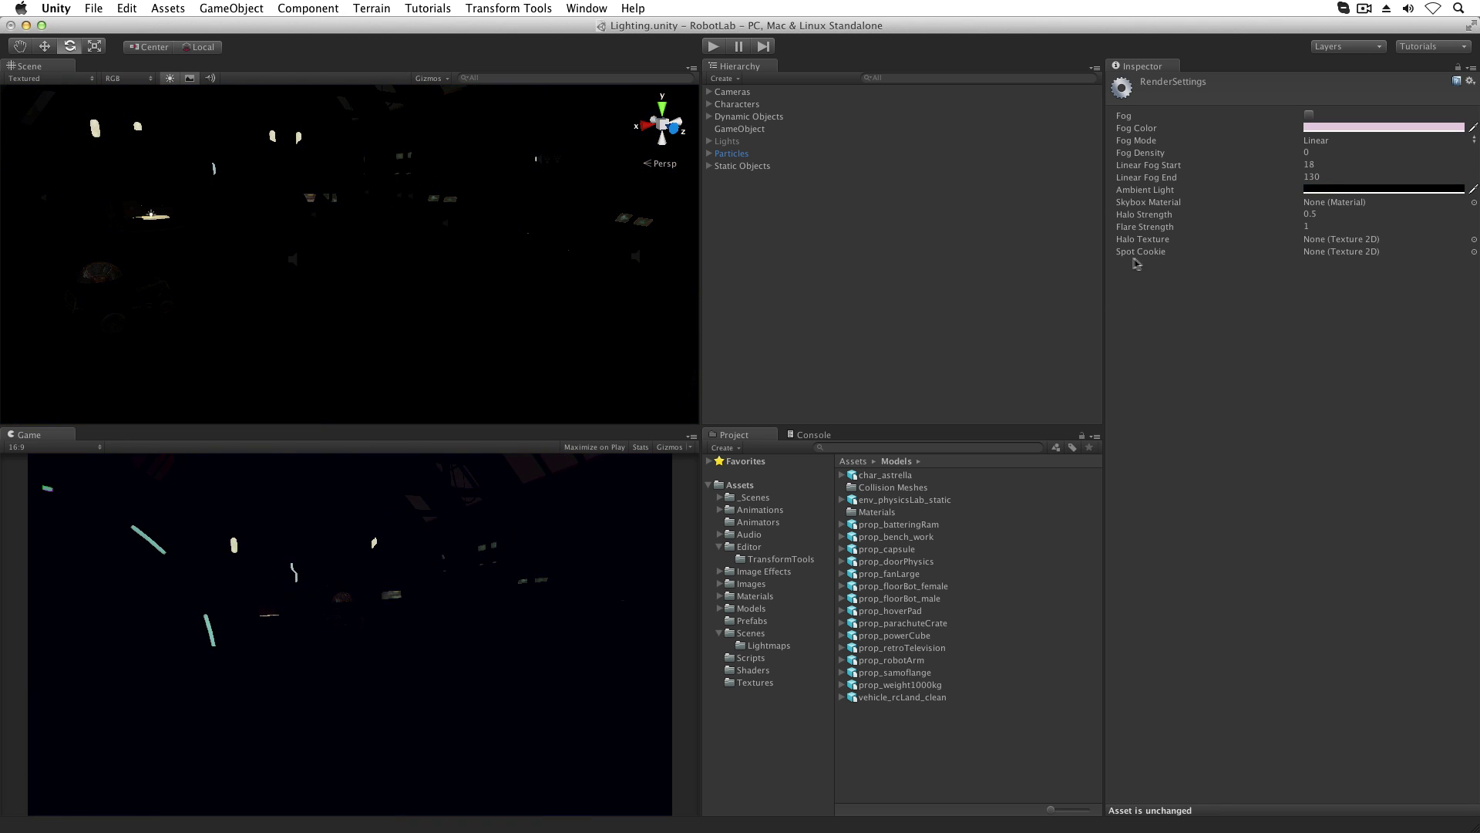
{"action": "left_click", "coordinate": [729, 142]}
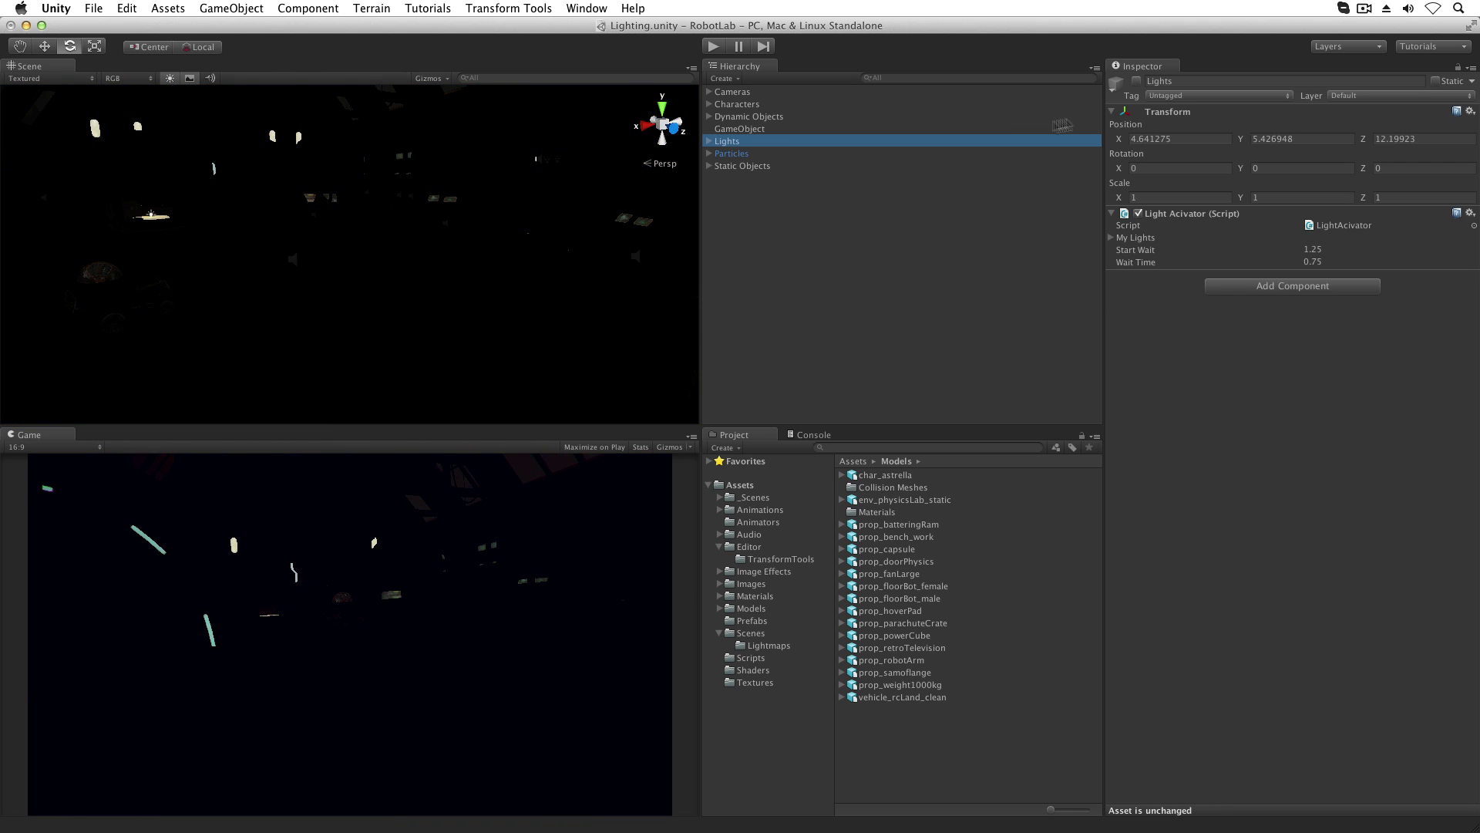
{"action": "left_click", "coordinate": [1138, 81]}
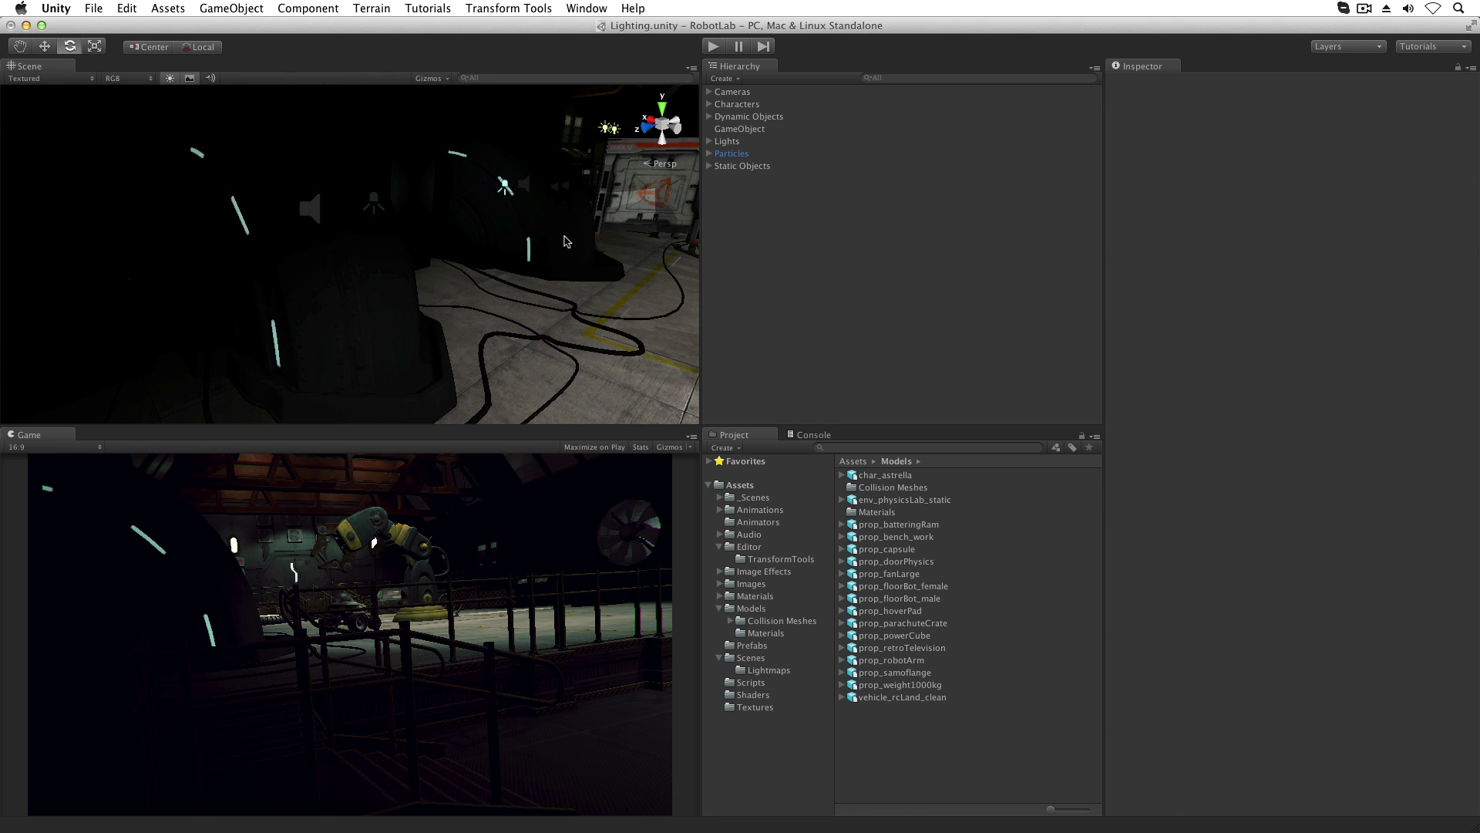
Select the turbine arch and show its fx_prop_turbine material in the Inspector
{"action": "left_click", "coordinate": [560, 241]}
{"action": "left_click", "coordinate": [554, 233]}
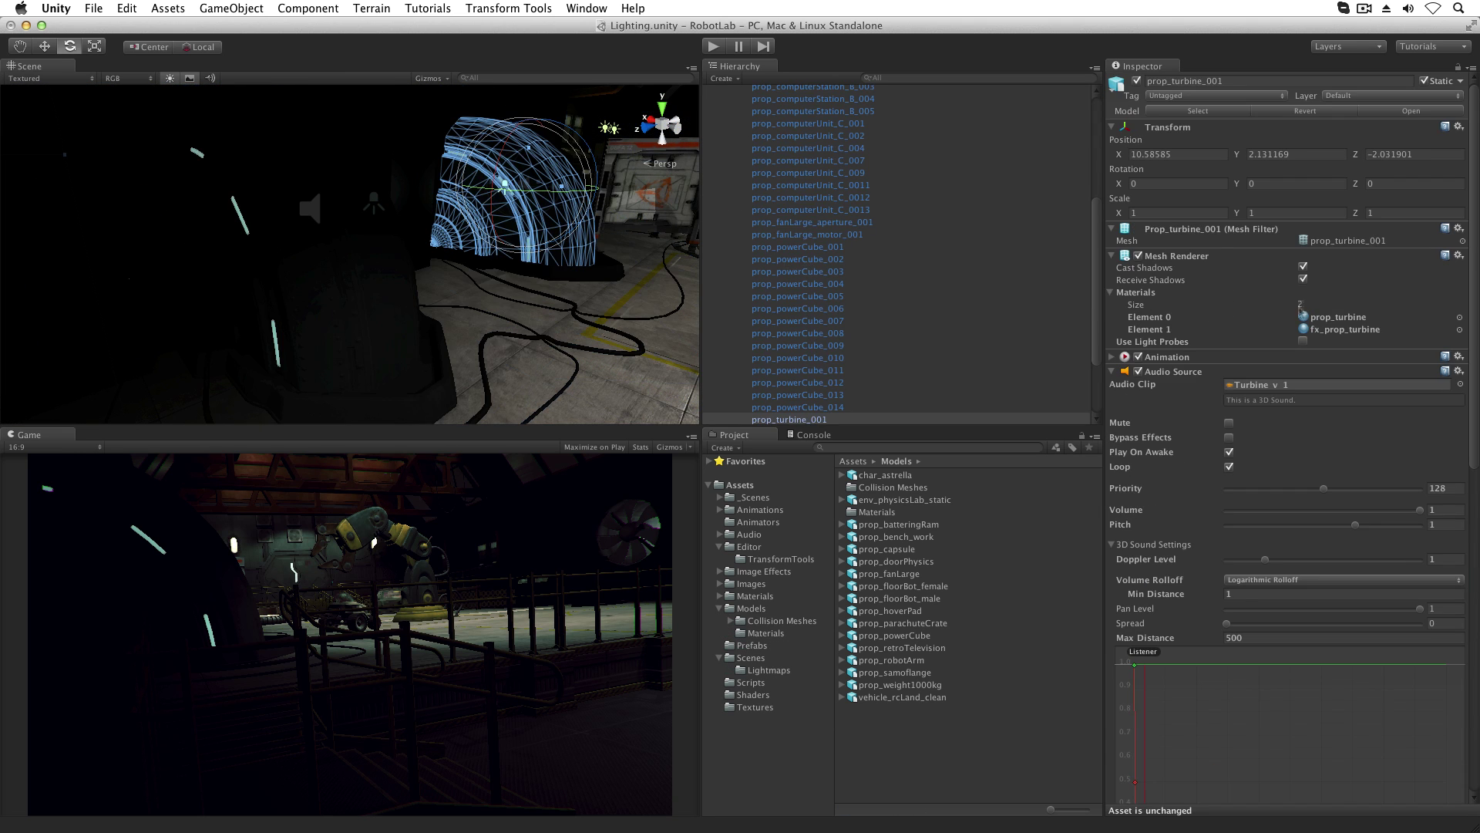
{"action": "double_click", "coordinate": [1345, 330]}
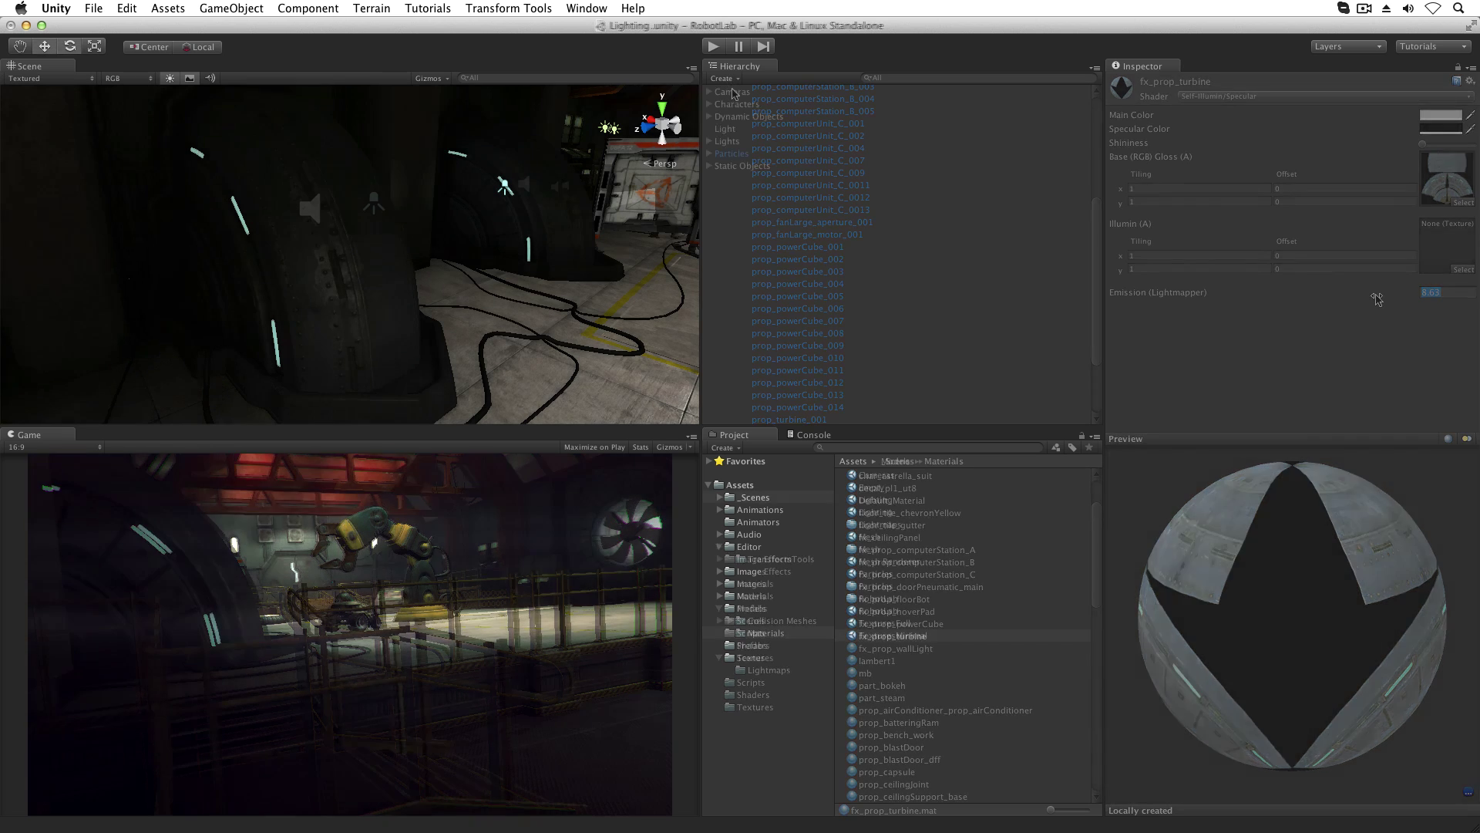
Create a point light, place it on the right arch, and lower its range to 6.9
{"action": "left_click", "coordinate": [723, 78]}
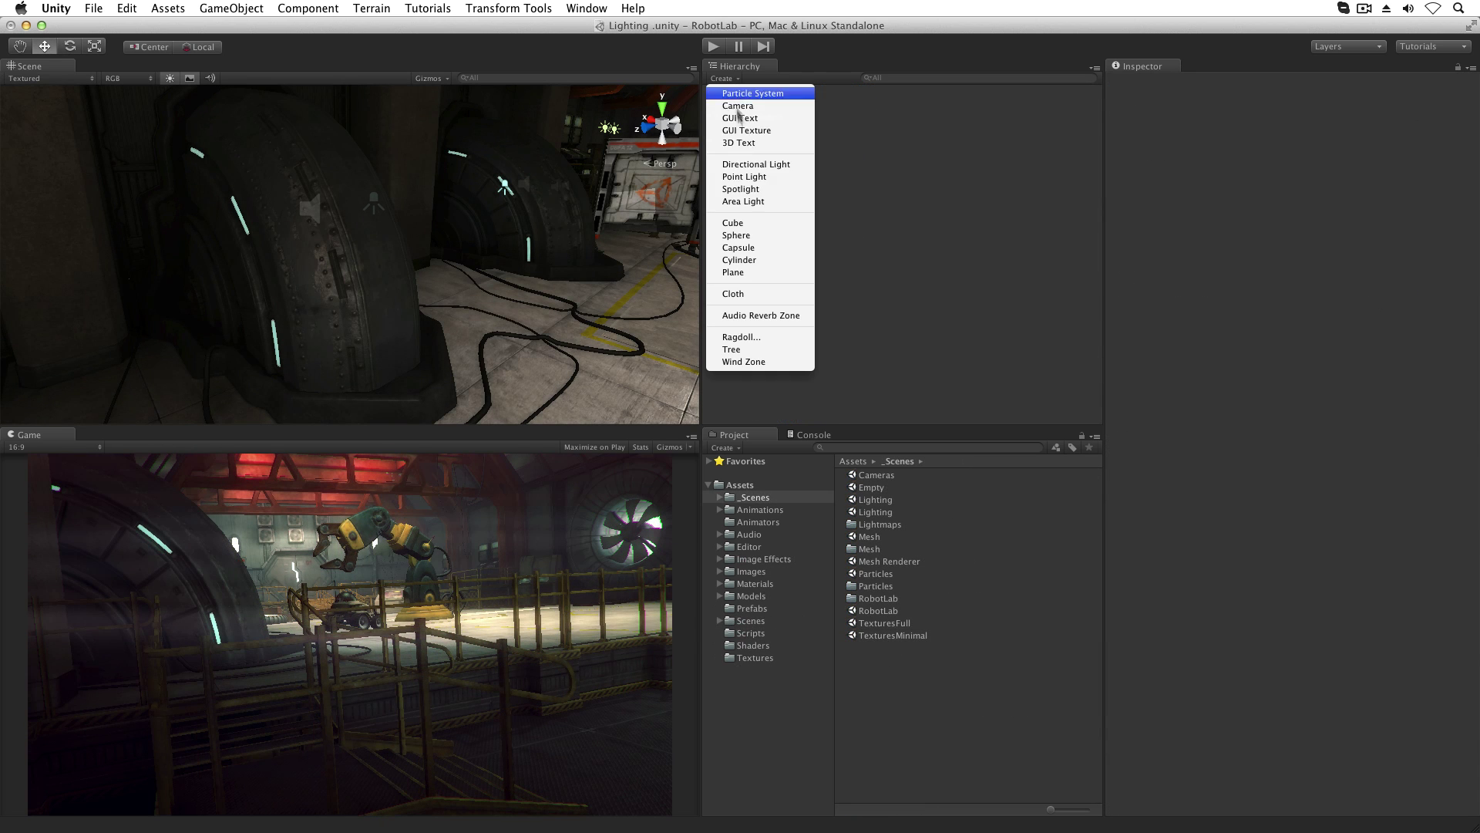
{"action": "left_click", "coordinate": [758, 176]}
{"action": "left_click_drag", "start_coordinate": [360, 260], "coordinate": [494, 229]}
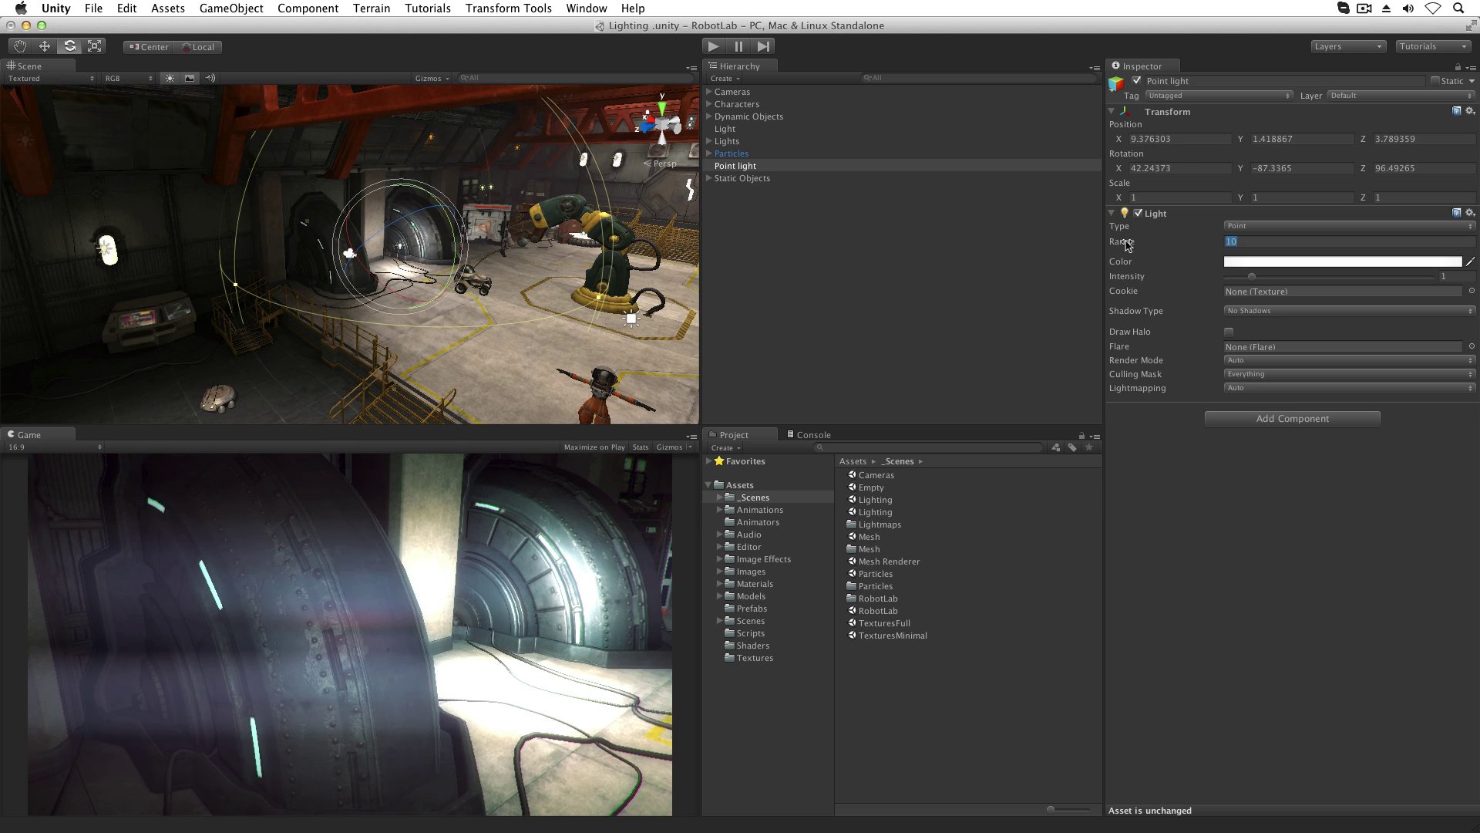
{"action": "mouse_move", "coordinate": [1130, 243]}
{"action": "left_mouse_down"}
{"action": "mouse_move", "coordinate": [1099, 245]}
{"action": "mouse_move", "coordinate": [1129, 241]}
{"action": "mouse_move", "coordinate": [1113, 242]}
{"action": "left_mouse_up"}
Make it a Spot light with a spot angle of about 115°
{"action": "left_click", "coordinate": [1239, 225]}
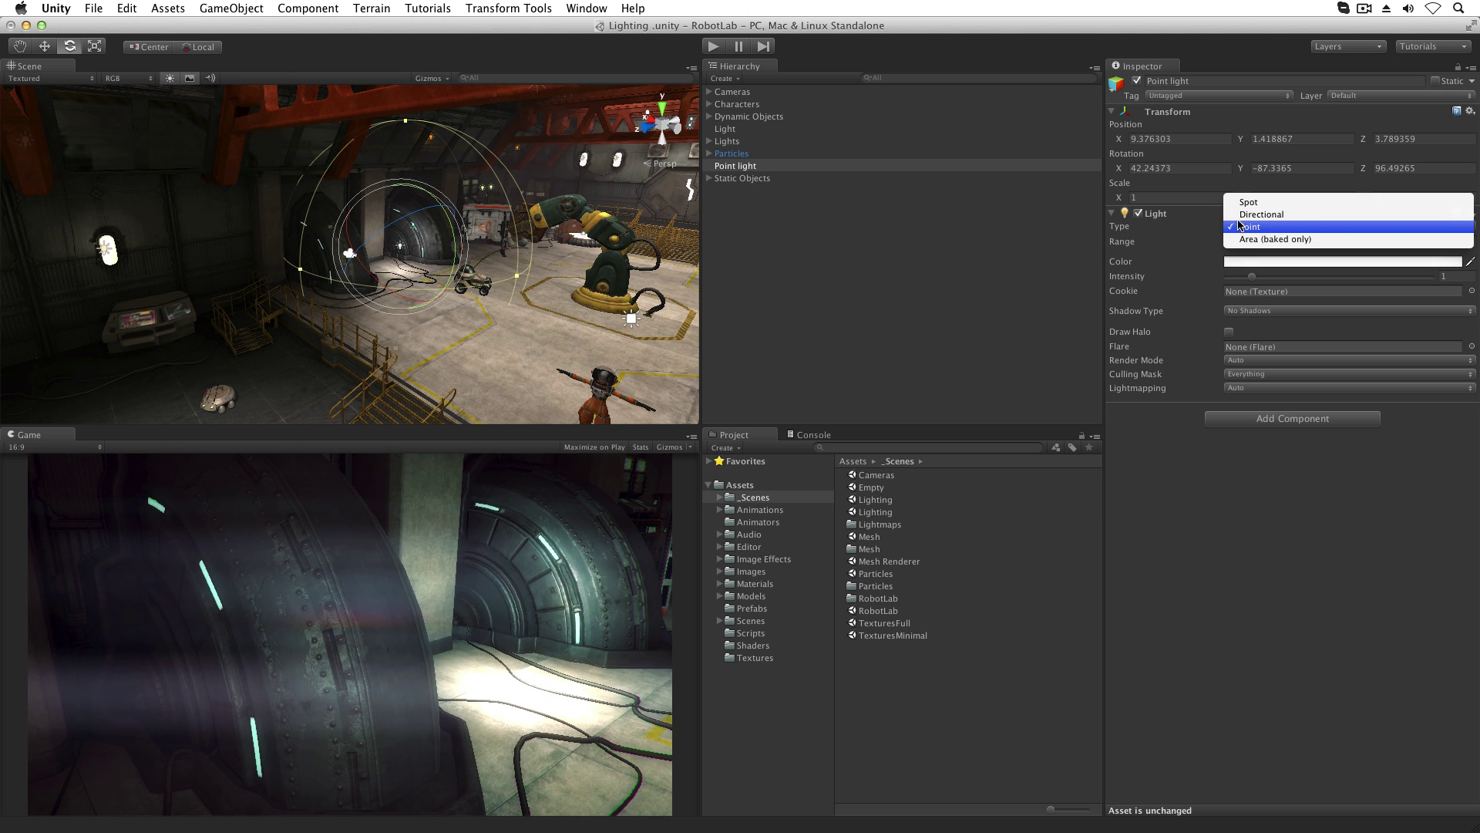
{"action": "left_click", "coordinate": [1246, 201]}
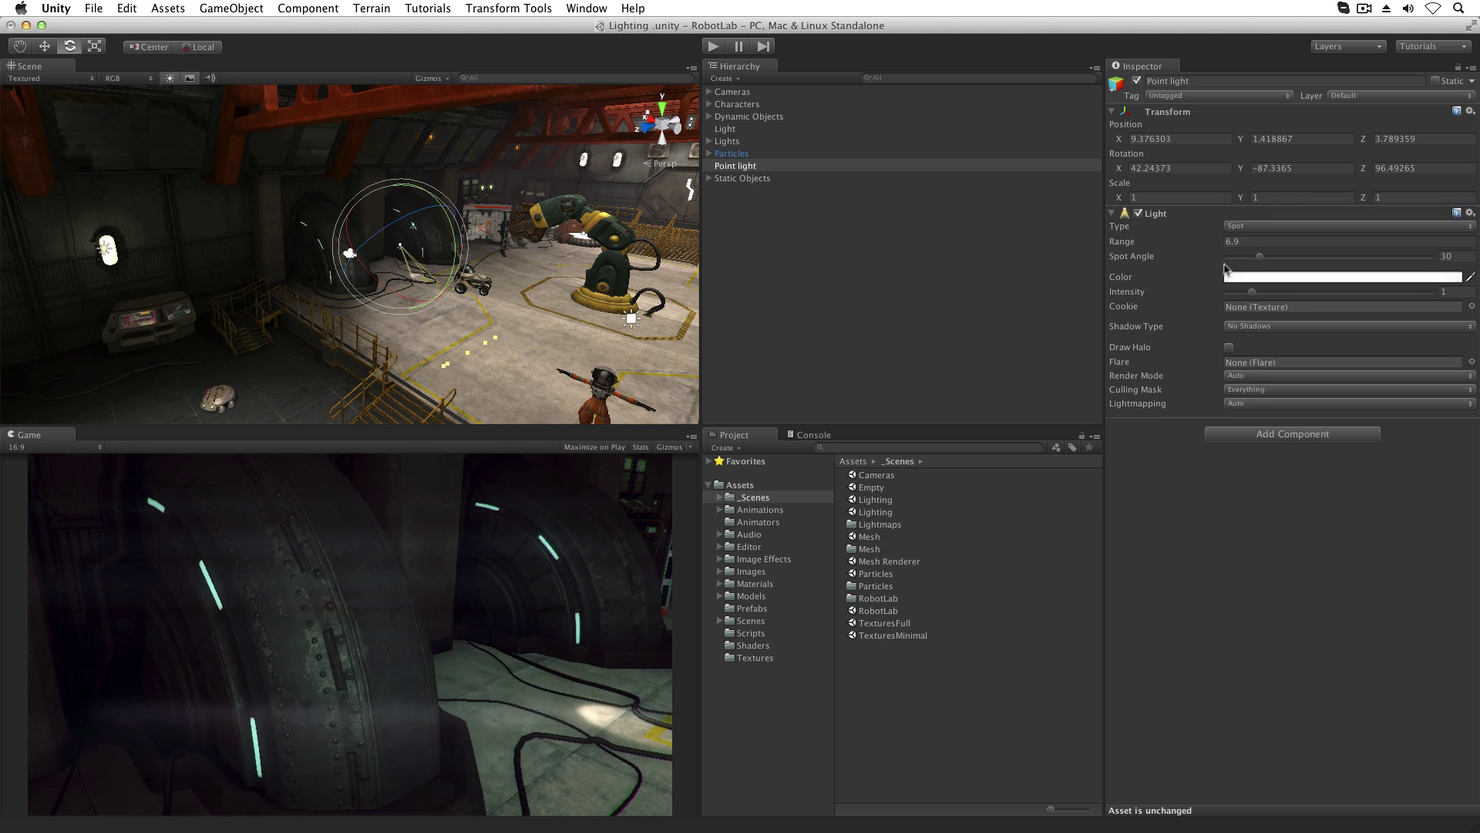
{"action": "mouse_move", "coordinate": [1259, 256]}
{"action": "left_mouse_down"}
{"action": "mouse_move", "coordinate": [1357, 256]}
{"action": "mouse_move", "coordinate": [1328, 242]}
{"action": "mouse_move", "coordinate": [1286, 256]}
{"action": "mouse_move", "coordinate": [1358, 256]}
{"action": "left_mouse_up"}
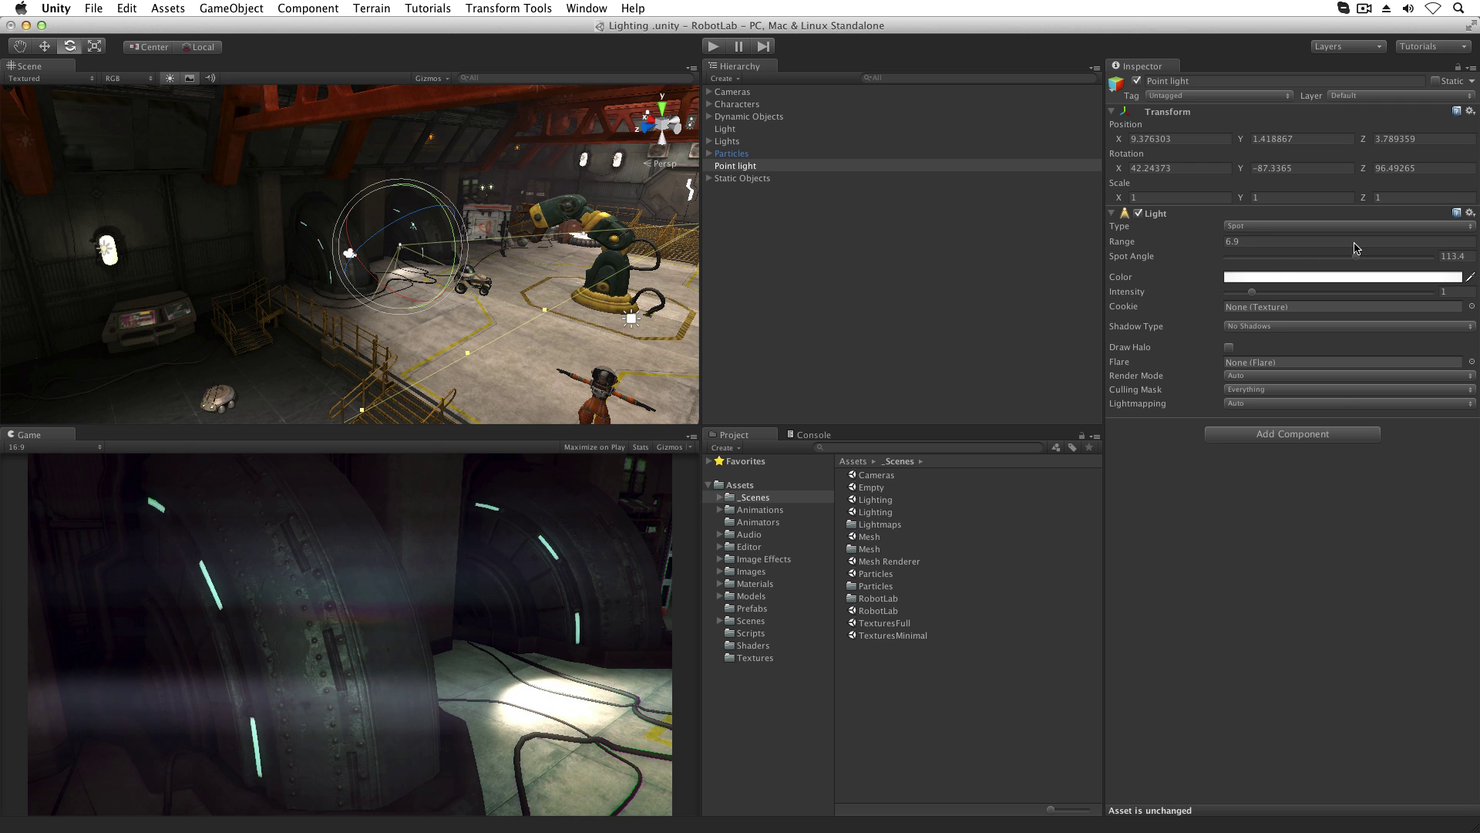
Colour the light green and raise its intensity
{"action": "left_click", "coordinate": [1269, 278]}
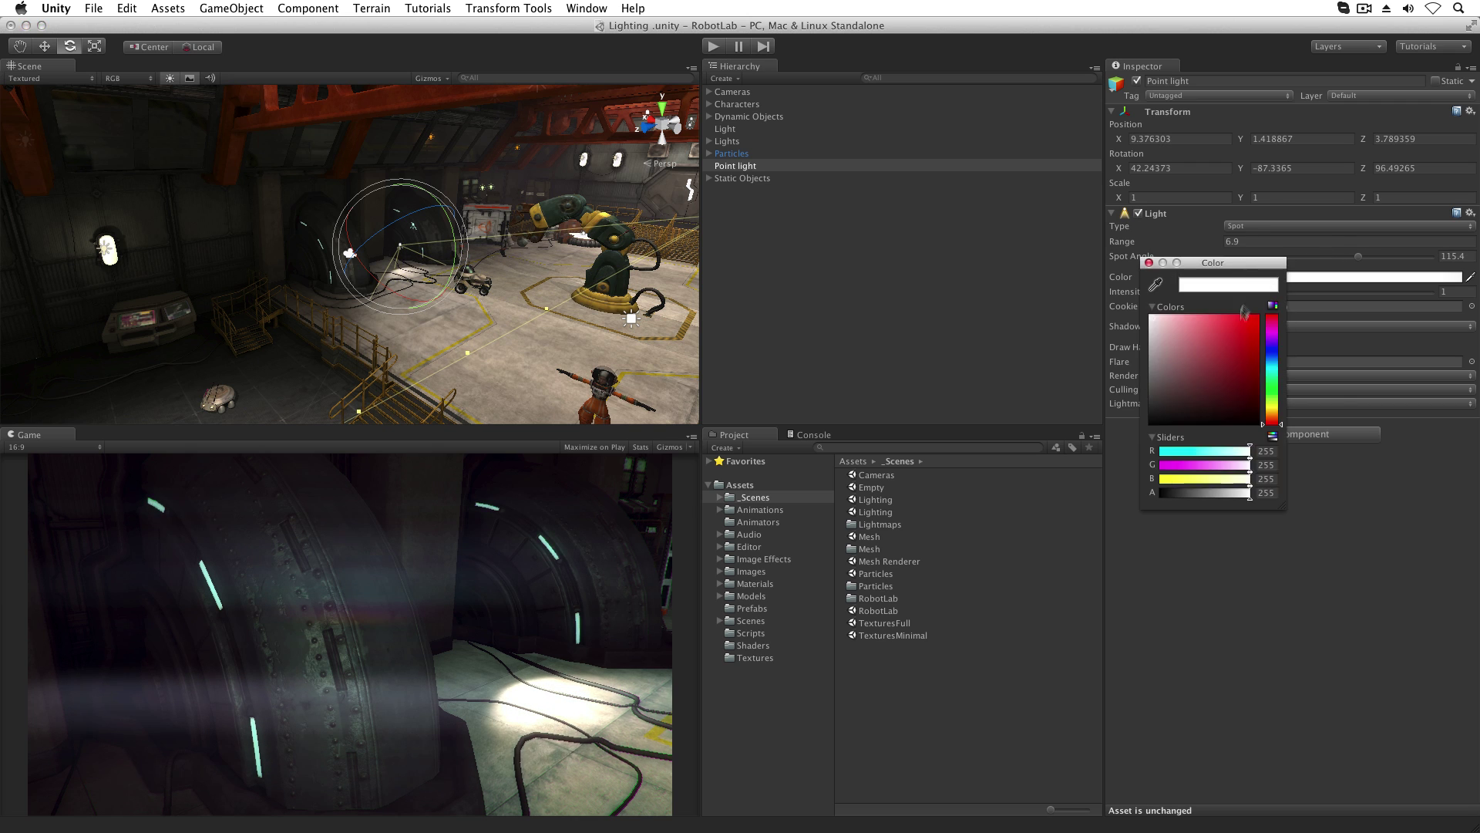
{"action": "left_click", "coordinate": [1252, 326]}
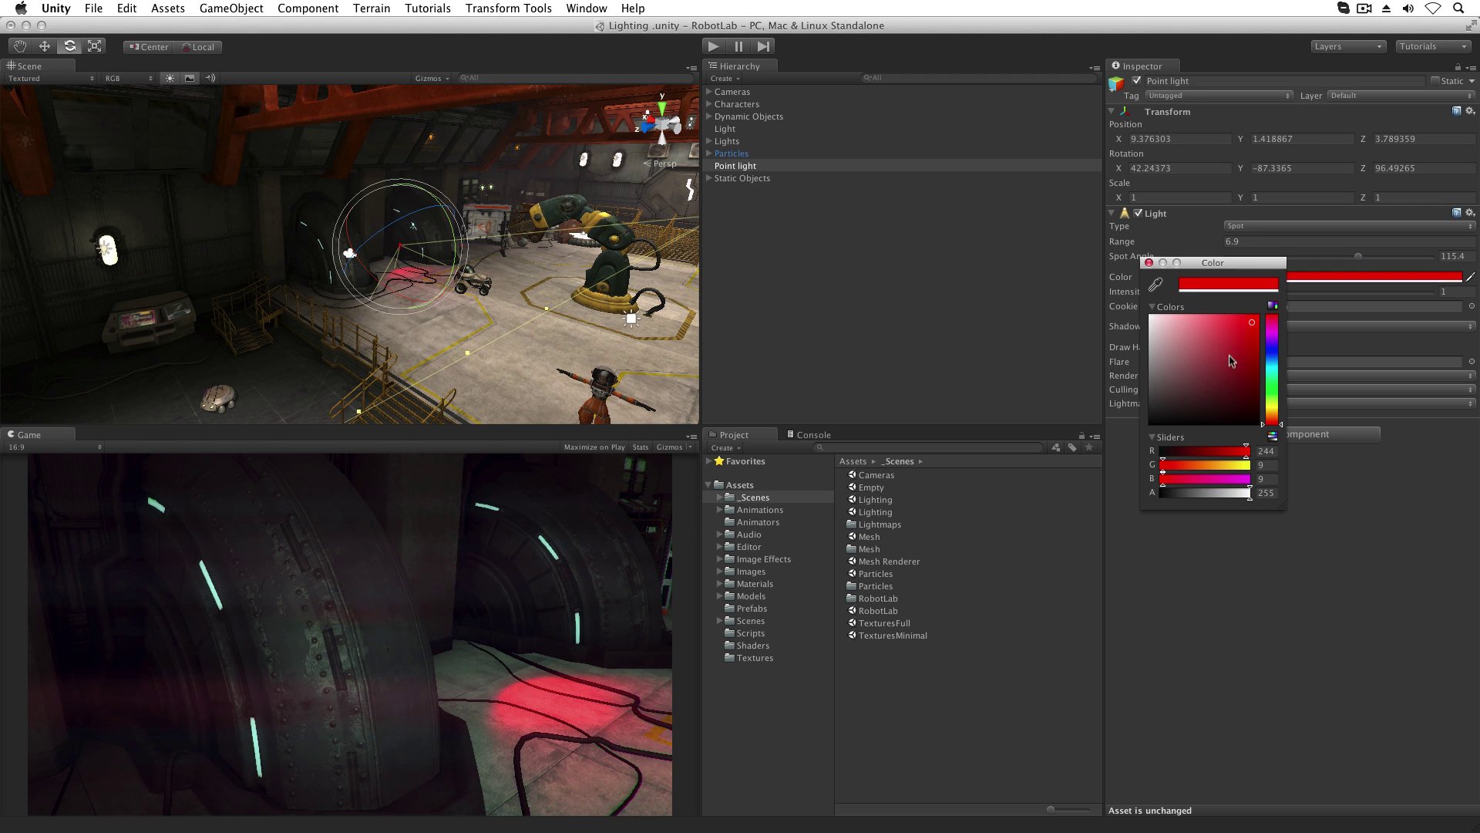
{"action": "mouse_move", "coordinate": [1219, 471]}
{"action": "left_mouse_down"}
{"action": "mouse_move", "coordinate": [1255, 467]}
{"action": "mouse_move", "coordinate": [1159, 491]}
{"action": "mouse_move", "coordinate": [1159, 462]}
{"action": "left_mouse_up"}
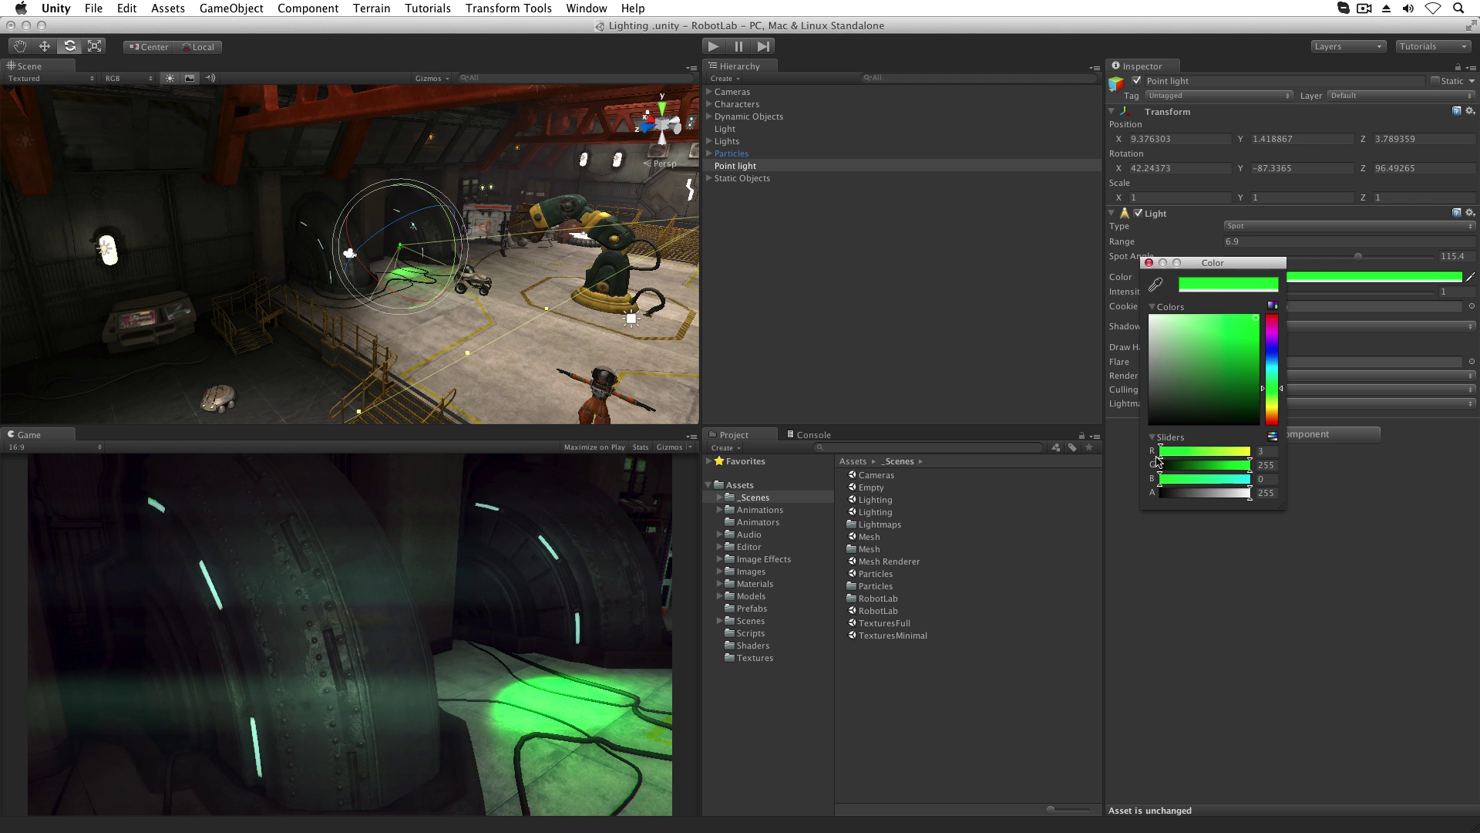
{"action": "left_click", "coordinate": [1148, 263]}
{"action": "mouse_move", "coordinate": [1253, 293]}
{"action": "left_mouse_down"}
{"action": "mouse_move", "coordinate": [1426, 275]}
{"action": "mouse_move", "coordinate": [1303, 289]}
{"action": "left_mouse_up"}
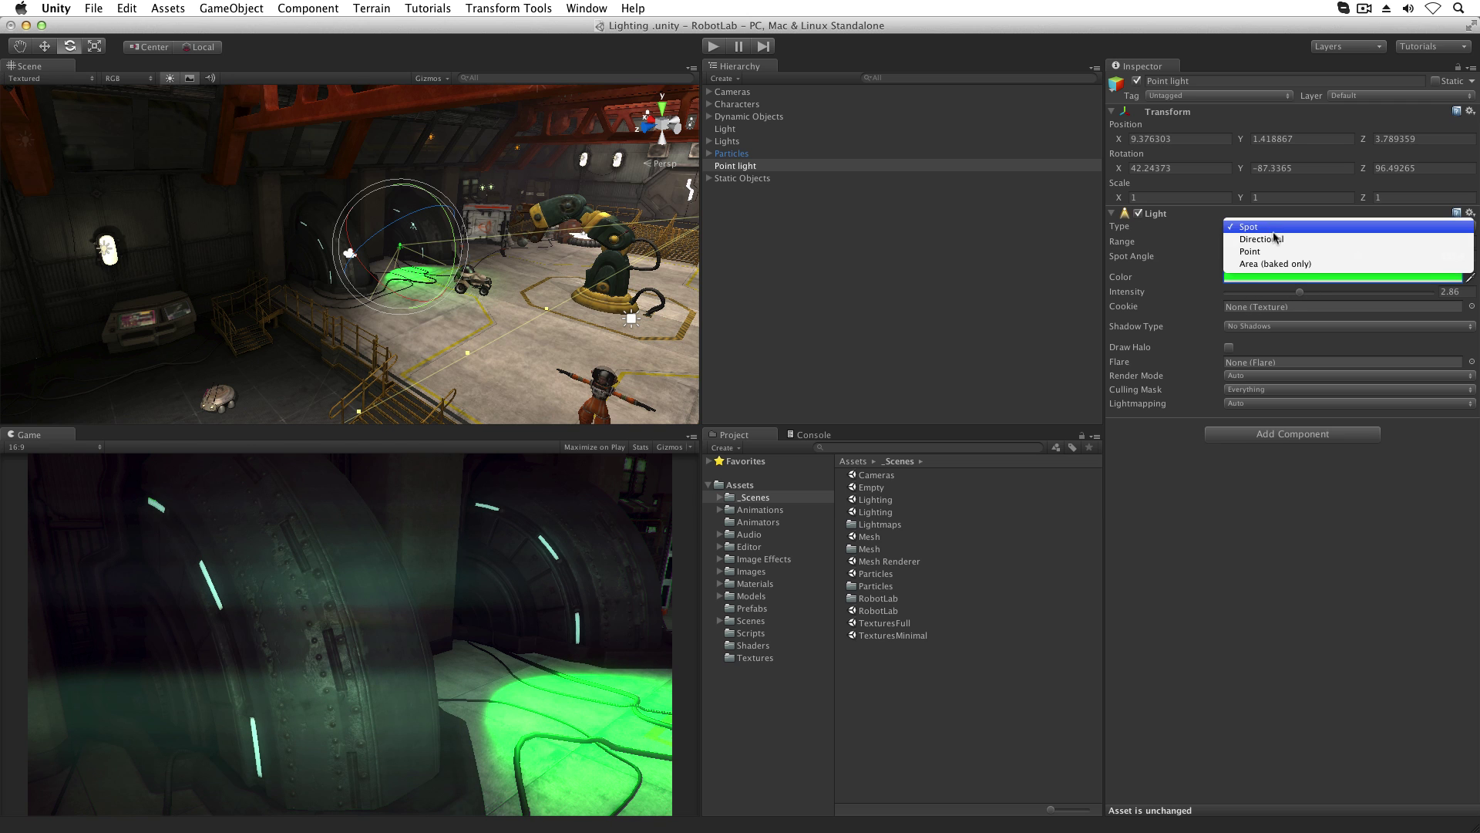
Make it a Point light again with range about 9.63
{"action": "left_click", "coordinate": [1276, 251]}
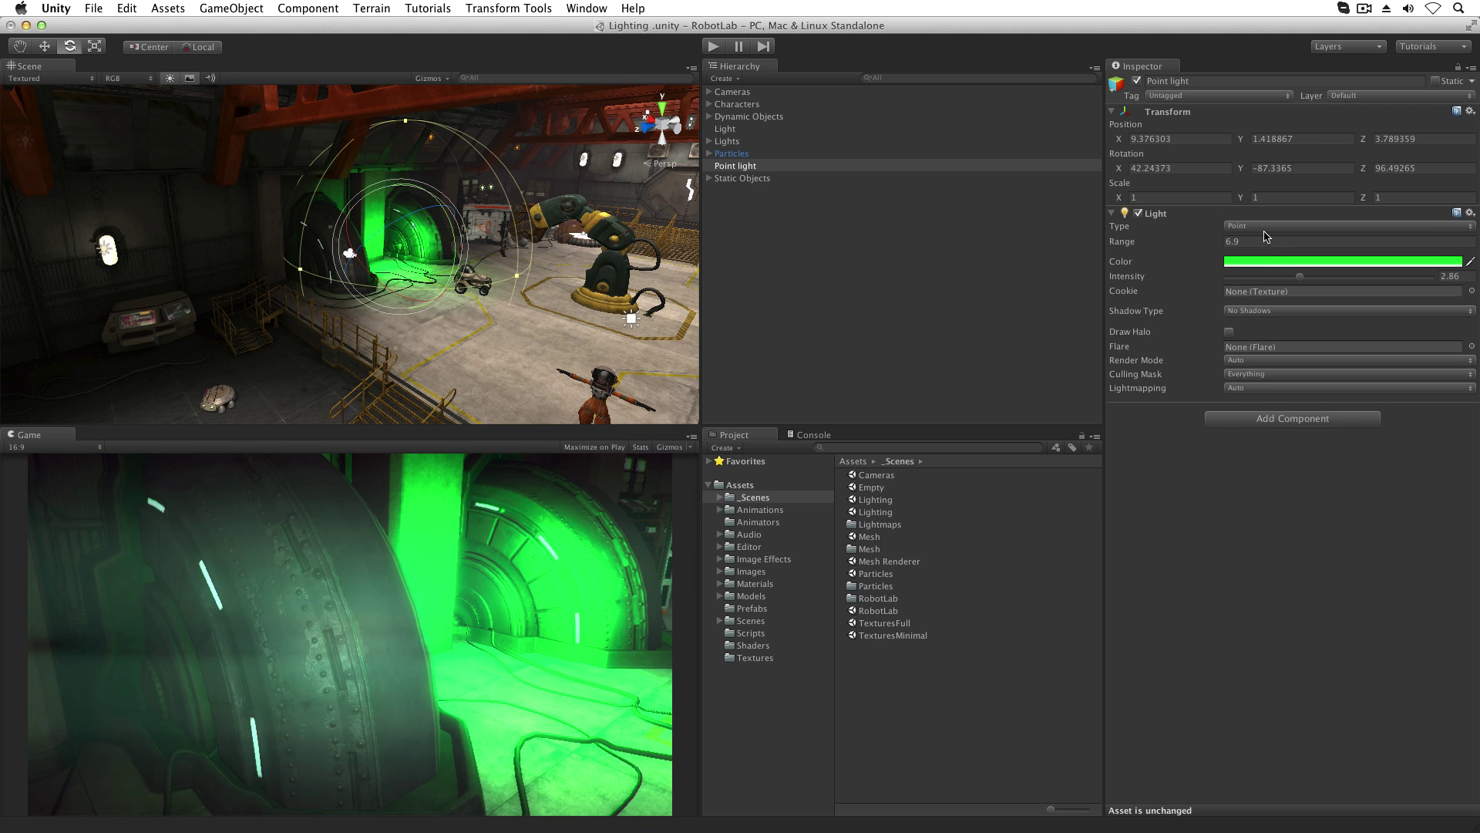
{"action": "mouse_move", "coordinate": [1128, 249]}
{"action": "left_mouse_down"}
{"action": "mouse_move", "coordinate": [1191, 246]}
{"action": "mouse_move", "coordinate": [1168, 247]}
{"action": "left_mouse_up"}
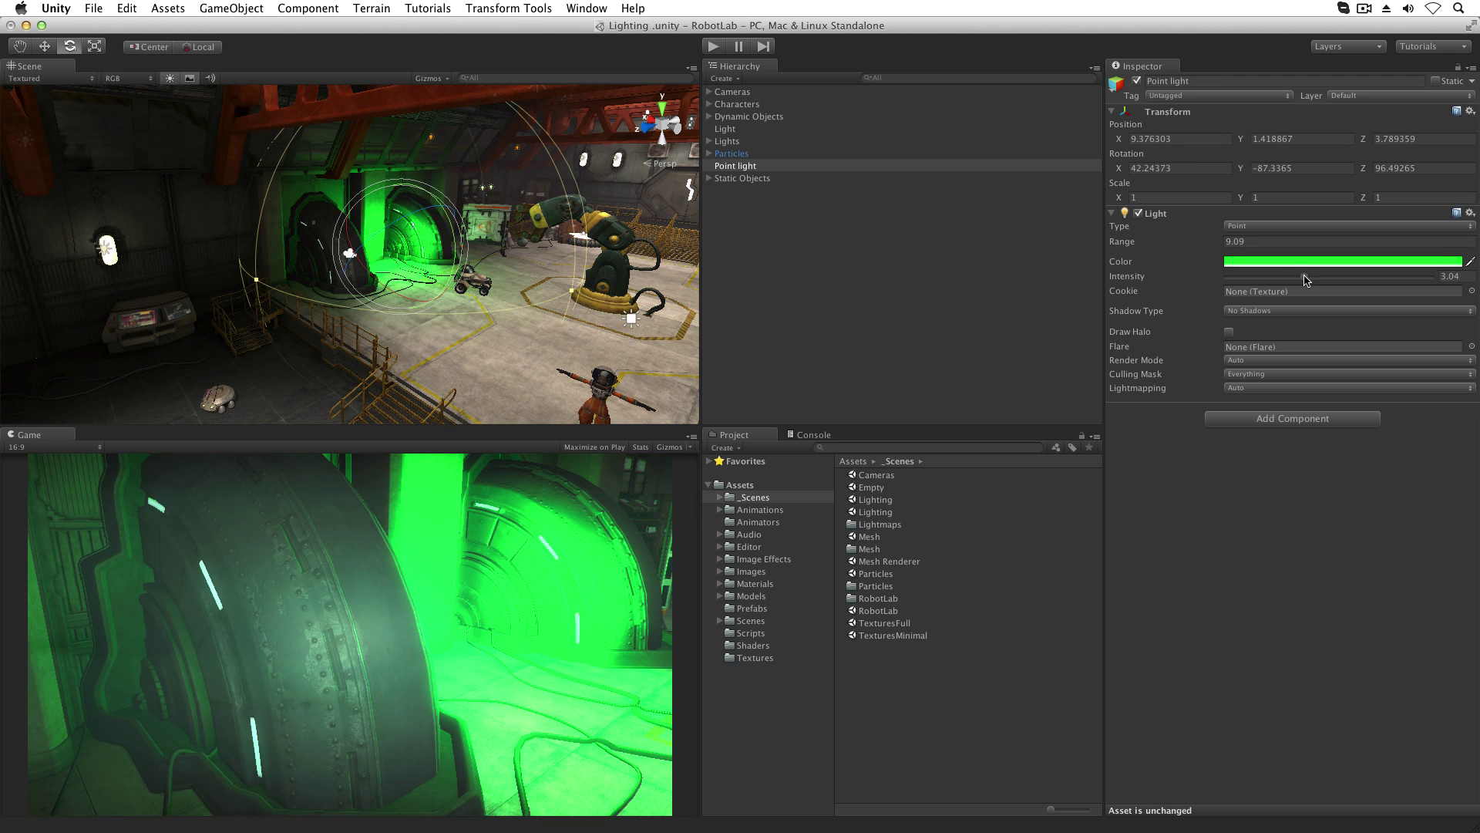
{"action": "mouse_move", "coordinate": [1300, 277]}
{"action": "left_mouse_down"}
{"action": "mouse_move", "coordinate": [1395, 280]}
{"action": "mouse_move", "coordinate": [1237, 278]}
{"action": "left_mouse_up"}
{"action": "mouse_move", "coordinate": [1129, 246]}
{"action": "left_mouse_down"}
{"action": "mouse_move", "coordinate": [1235, 244]}
{"action": "mouse_move", "coordinate": [1129, 247]}
{"action": "left_mouse_up"}
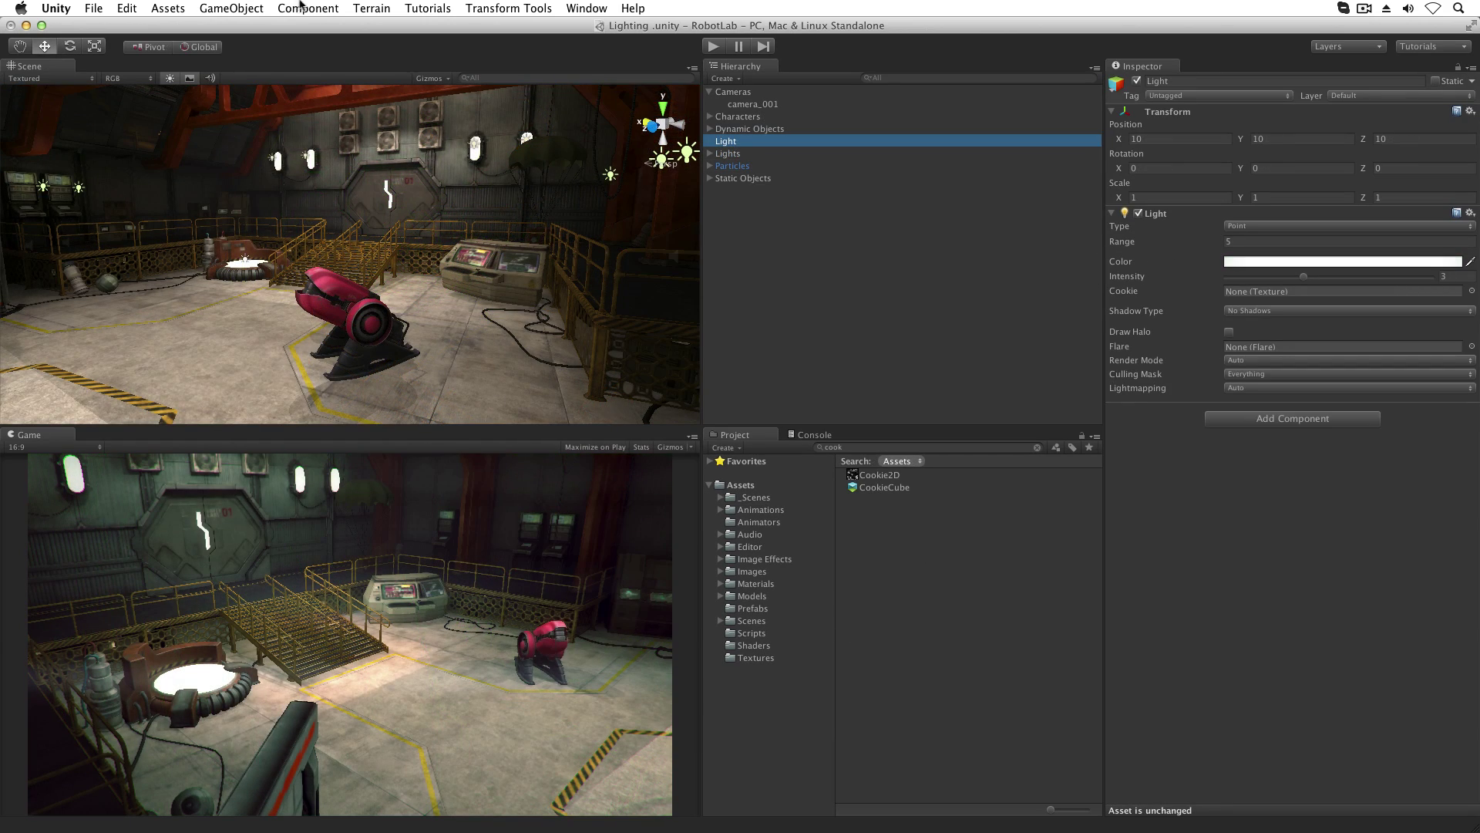
Move the light to the current view and assign CookieCube as its cookie
{"action": "left_click", "coordinate": [252, 8]}
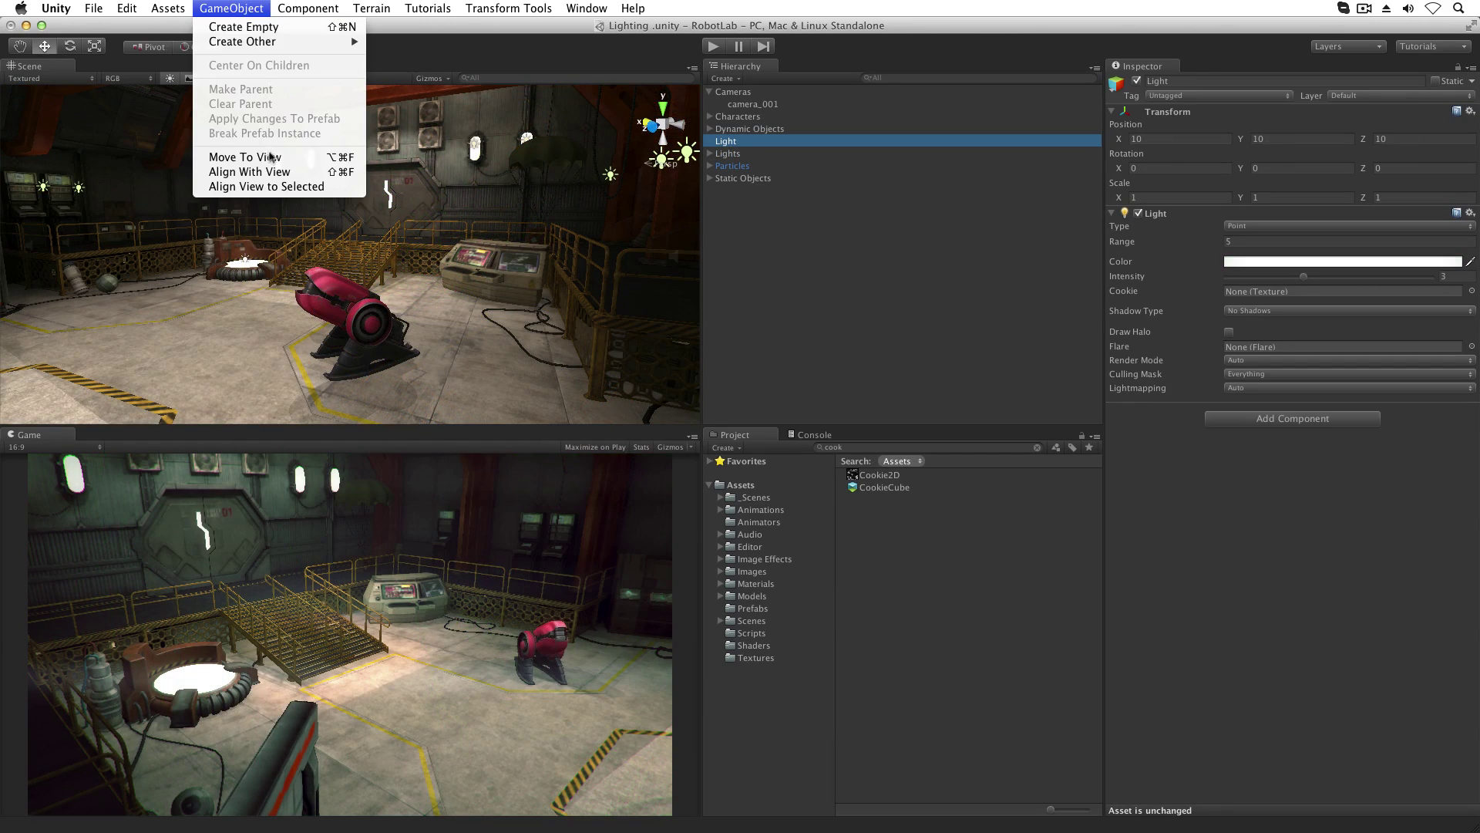
{"action": "left_click", "coordinate": [245, 157]}
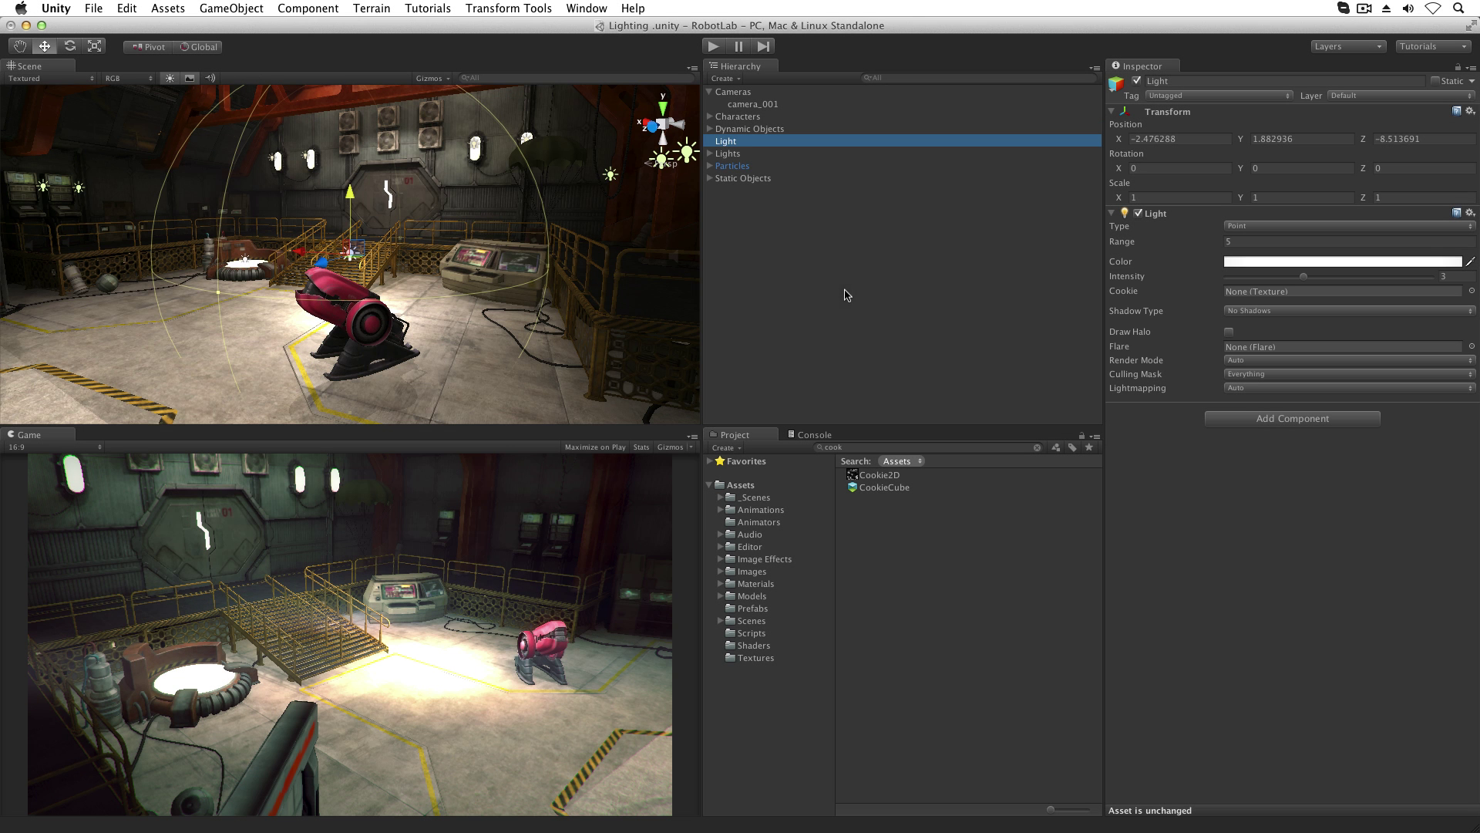
{"action": "left_click_drag", "start_coordinate": [885, 487], "coordinate": [1249, 292]}
Set intensity to 5 and review the Cookie2D and CookieCube texture import settings
{"action": "left_click", "coordinate": [1451, 278]}
{"action": "type", "text": "5"}
{"action": "key", "text": "Return"}
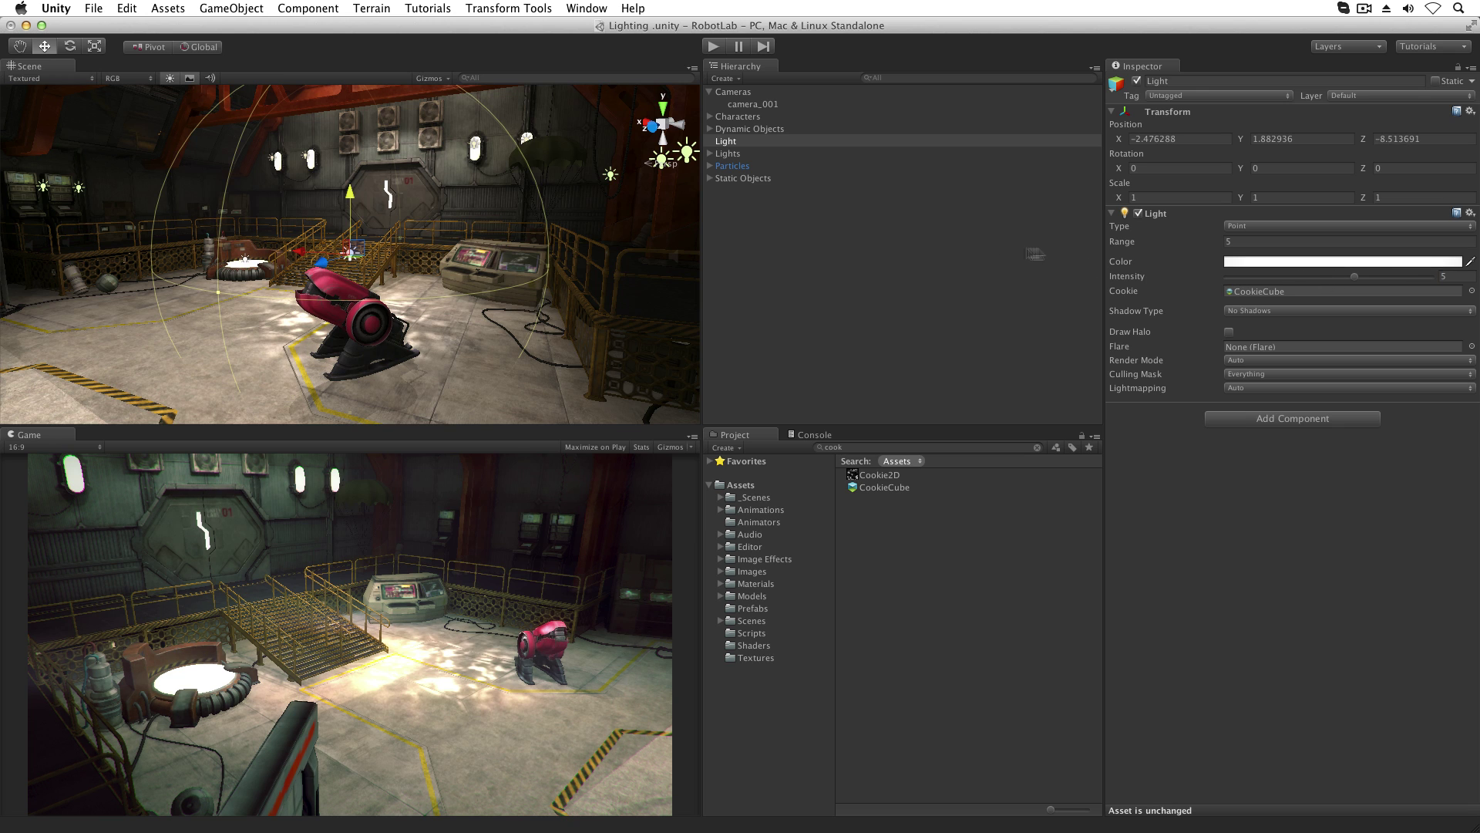
{"action": "left_click", "coordinate": [902, 477]}
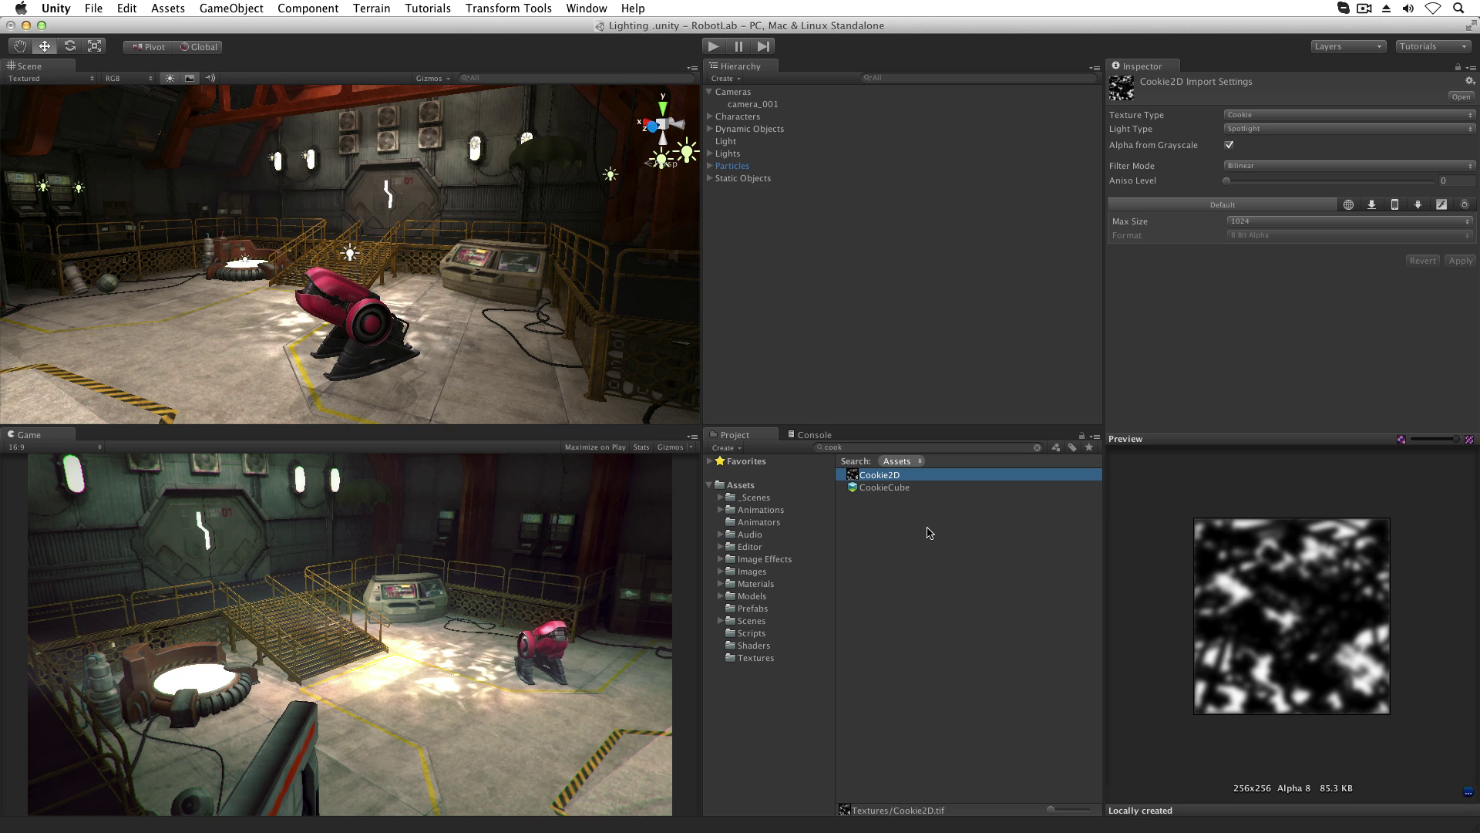
{"action": "left_click", "coordinate": [916, 489]}
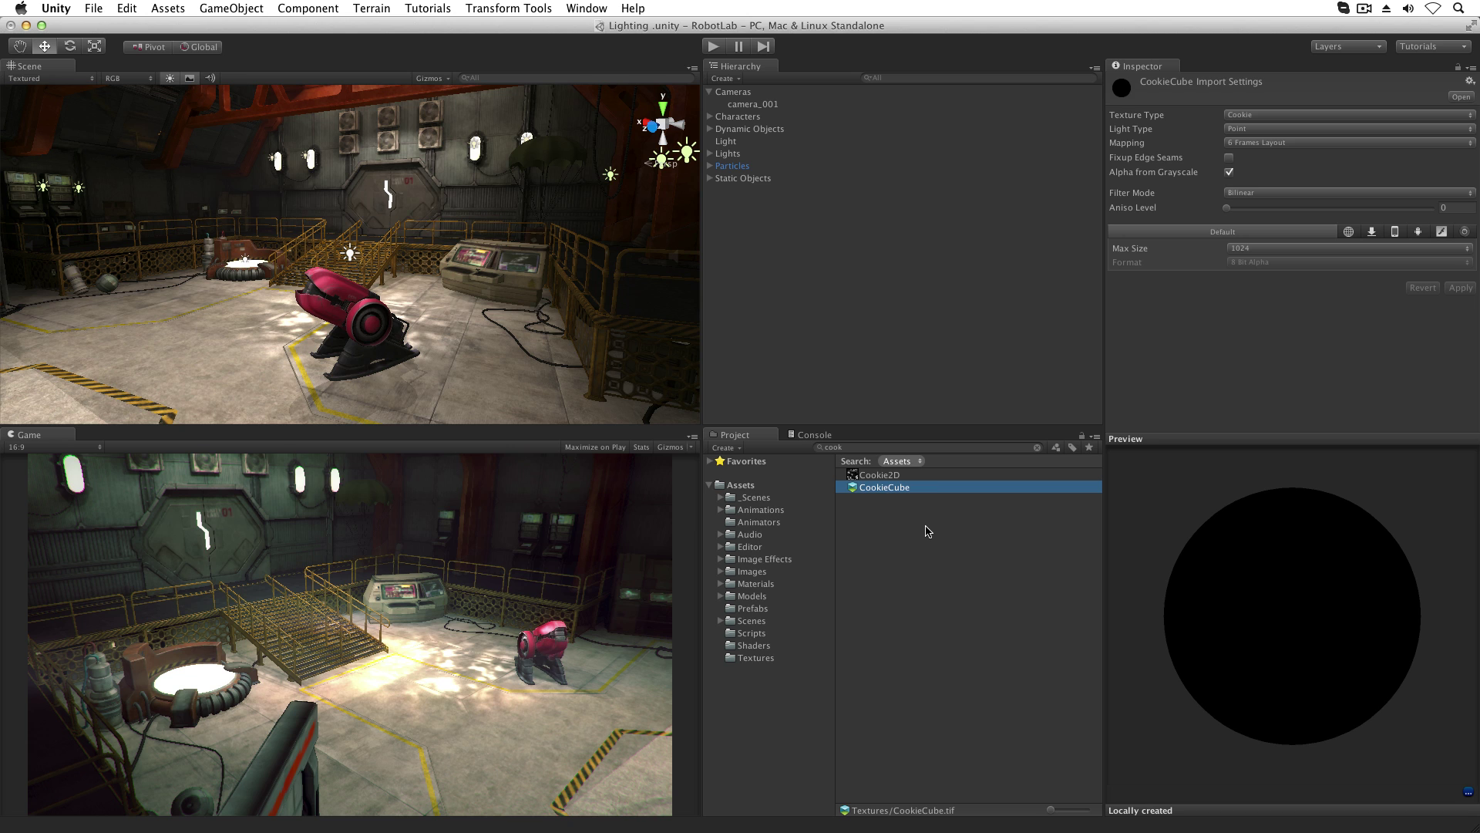
Make the light a Spot light with the Cookie2D cookie, tilted downward
{"action": "left_click", "coordinate": [755, 142]}
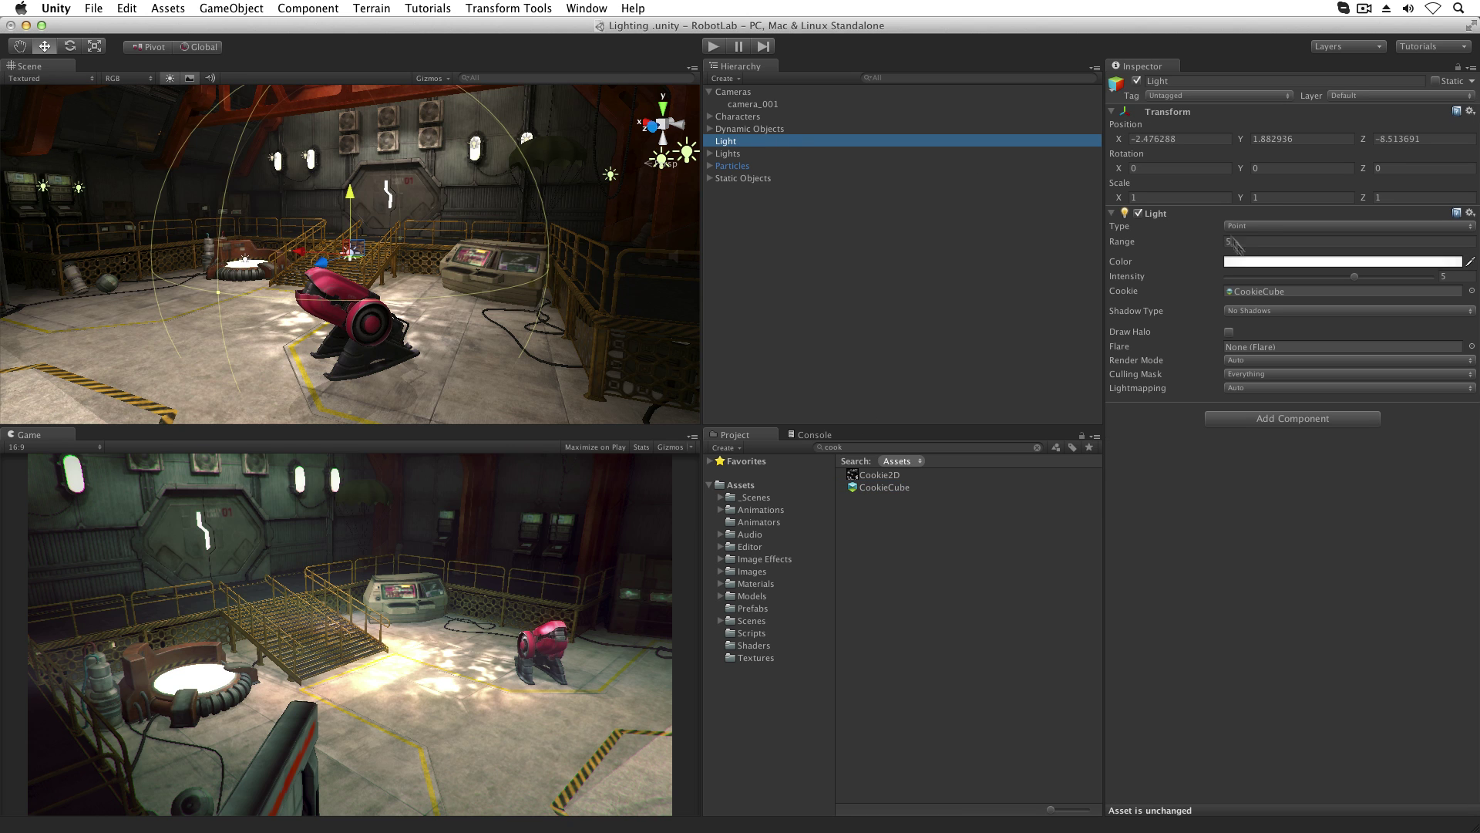
{"action": "left_click", "coordinate": [1255, 227]}
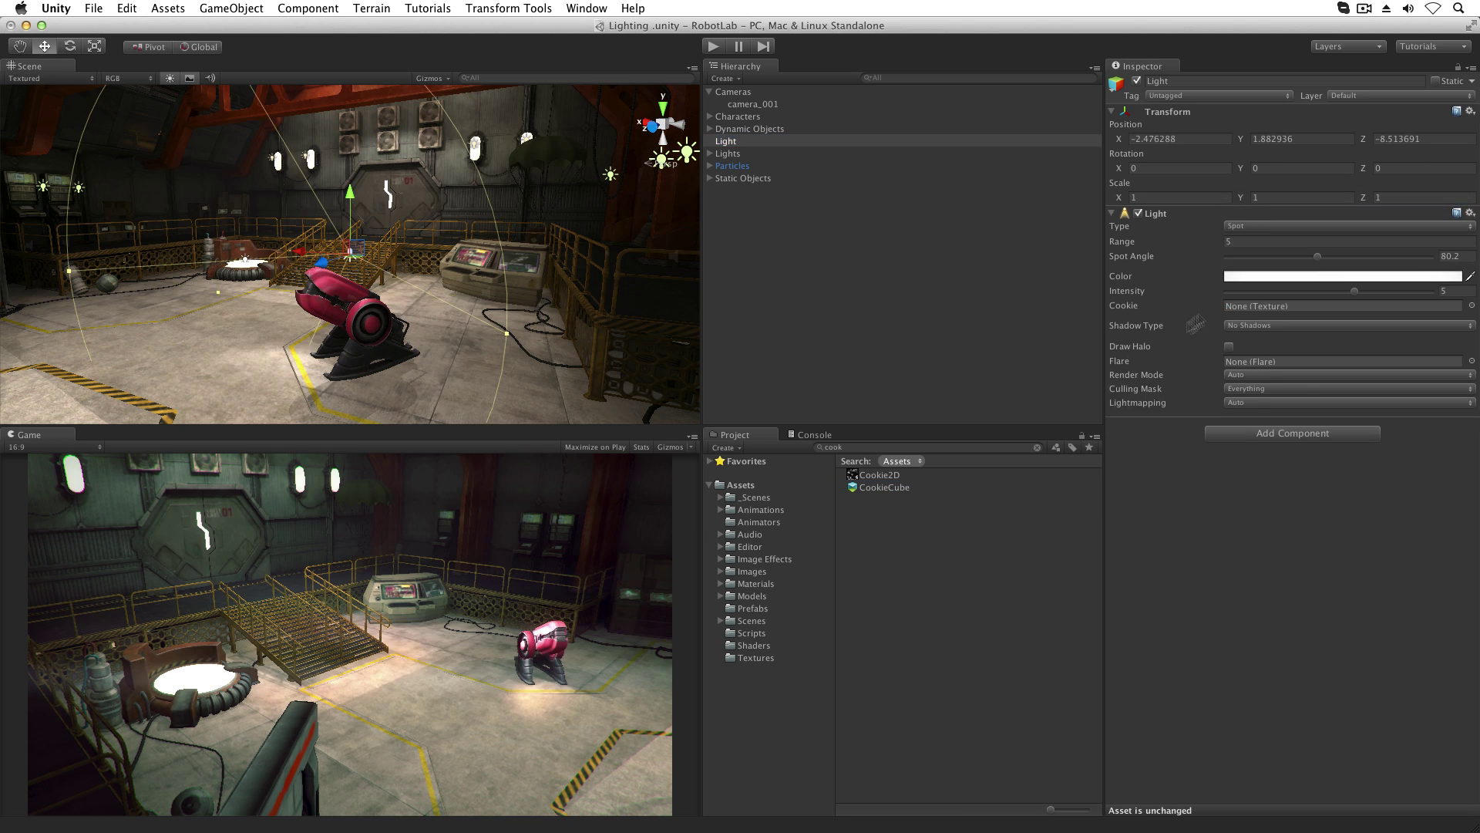
{"action": "left_click_drag", "start_coordinate": [910, 478], "coordinate": [1291, 307]}
{"action": "key", "text": "e"}
{"action": "left_click_drag", "start_coordinate": [336, 206], "coordinate": [334, 289]}
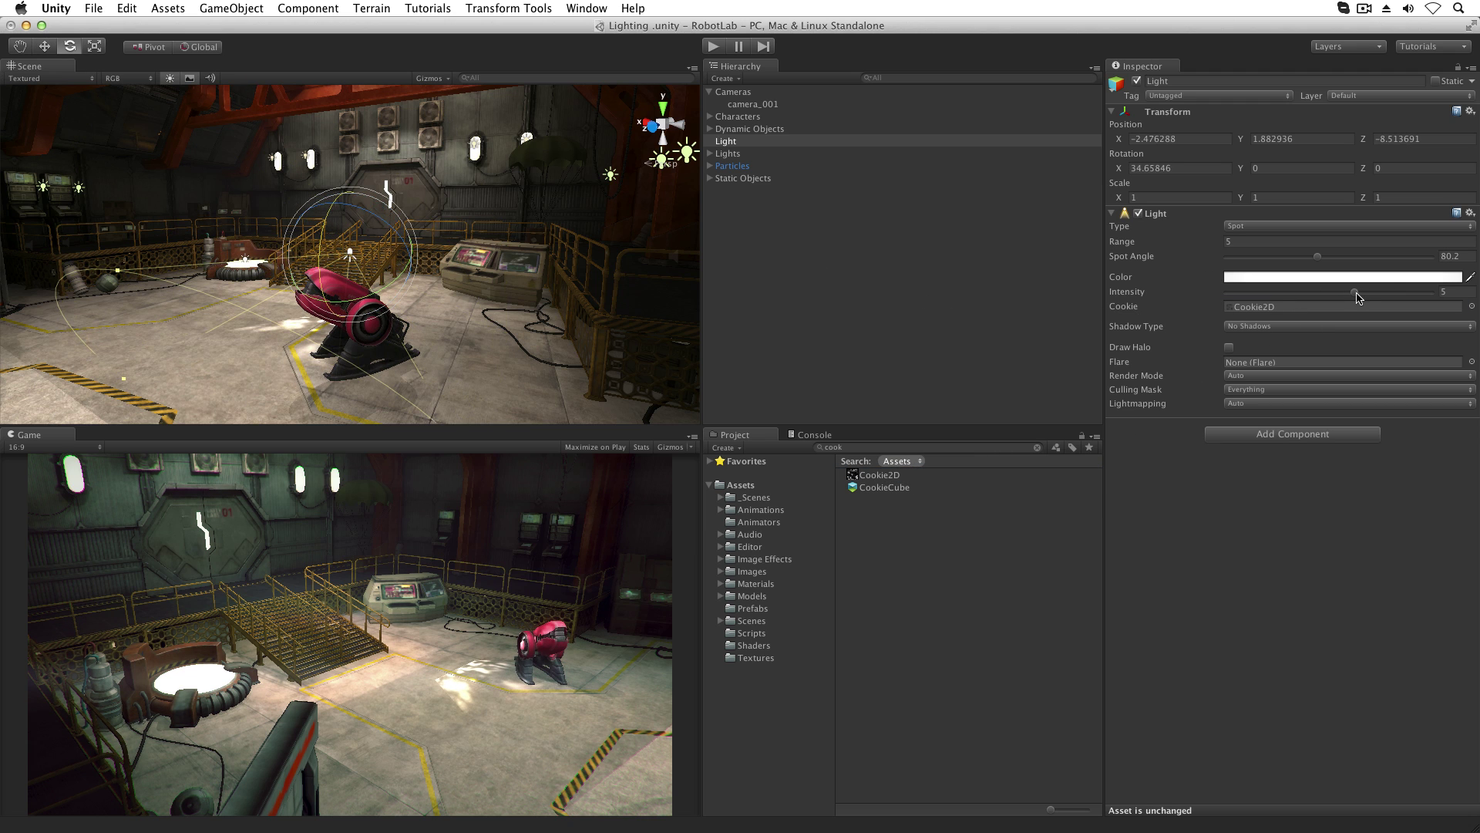
{"action": "left_click_drag", "start_coordinate": [1356, 293], "coordinate": [1409, 296]}
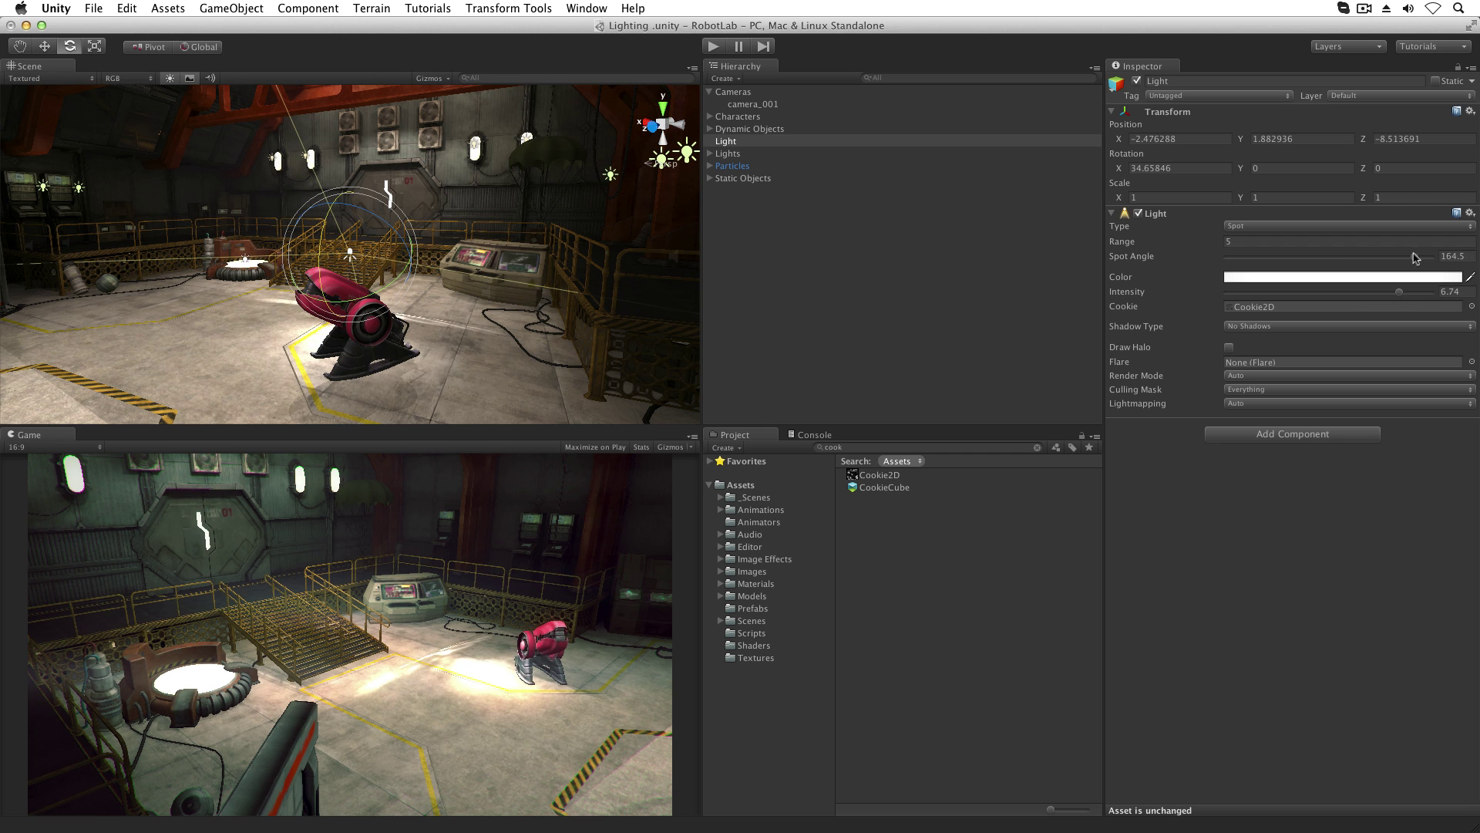
Switch the light to Directional and set its cookie size to 36.64
{"action": "left_click", "coordinate": [1269, 227]}
{"action": "left_click", "coordinate": [1262, 239]}
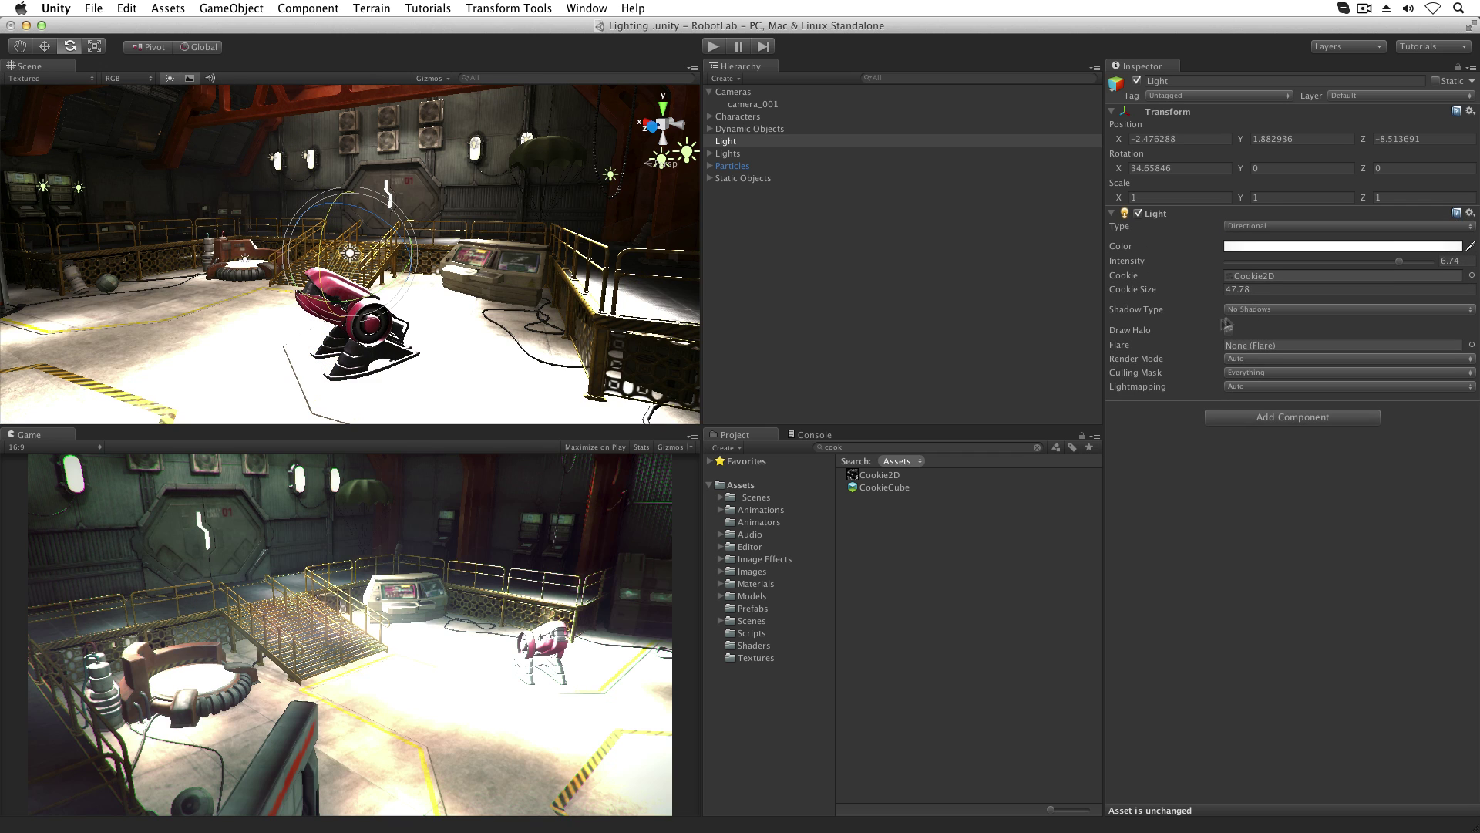
{"action": "mouse_move", "coordinate": [1130, 290]}
{"action": "left_mouse_down"}
{"action": "mouse_move", "coordinate": [824, 339]}
{"action": "mouse_move", "coordinate": [723, 391]}
{"action": "left_mouse_up"}
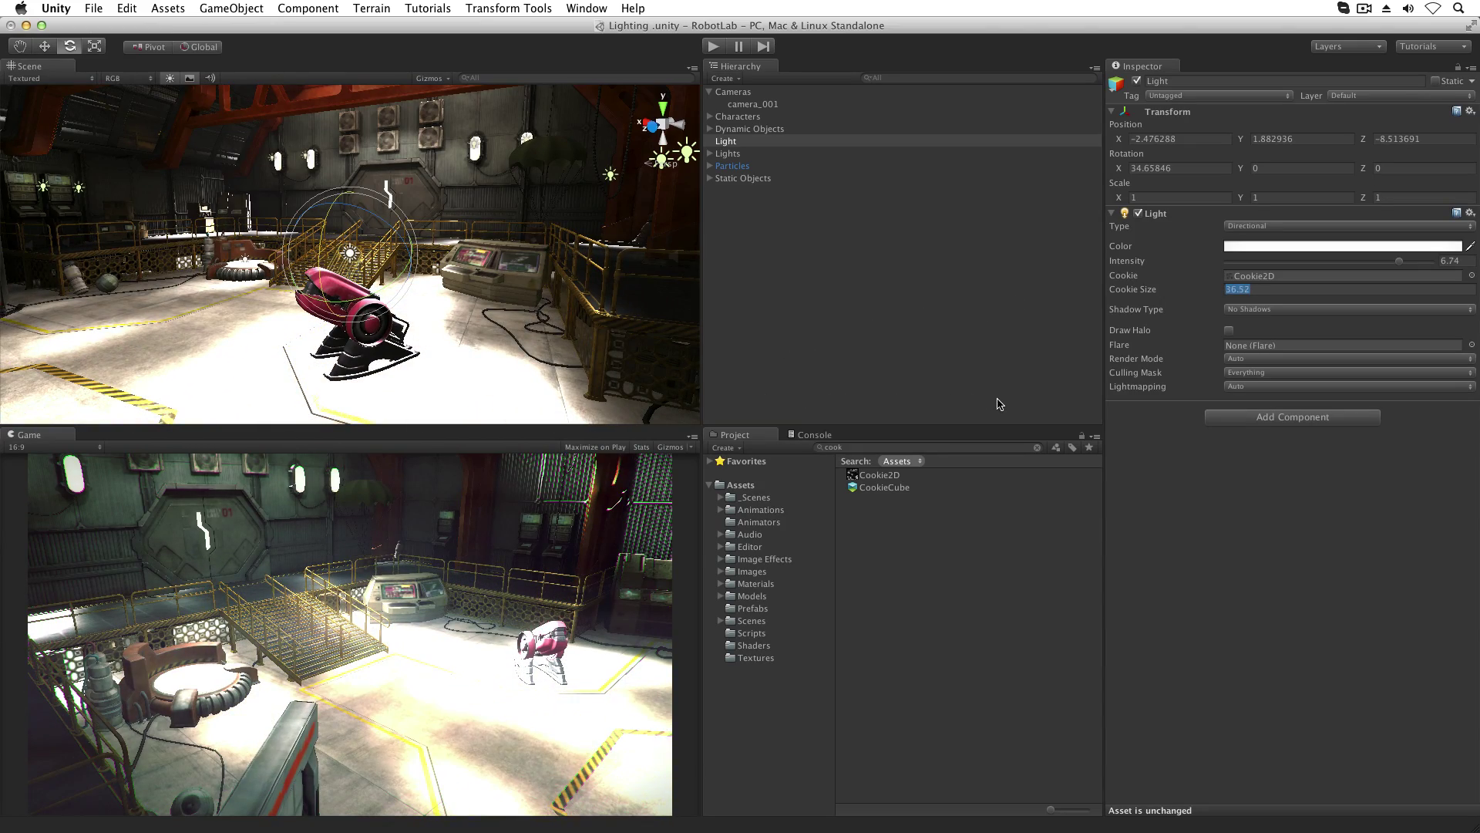
{"action": "left_click_drag", "start_coordinate": [721, 392], "coordinate": [1036, 402]}
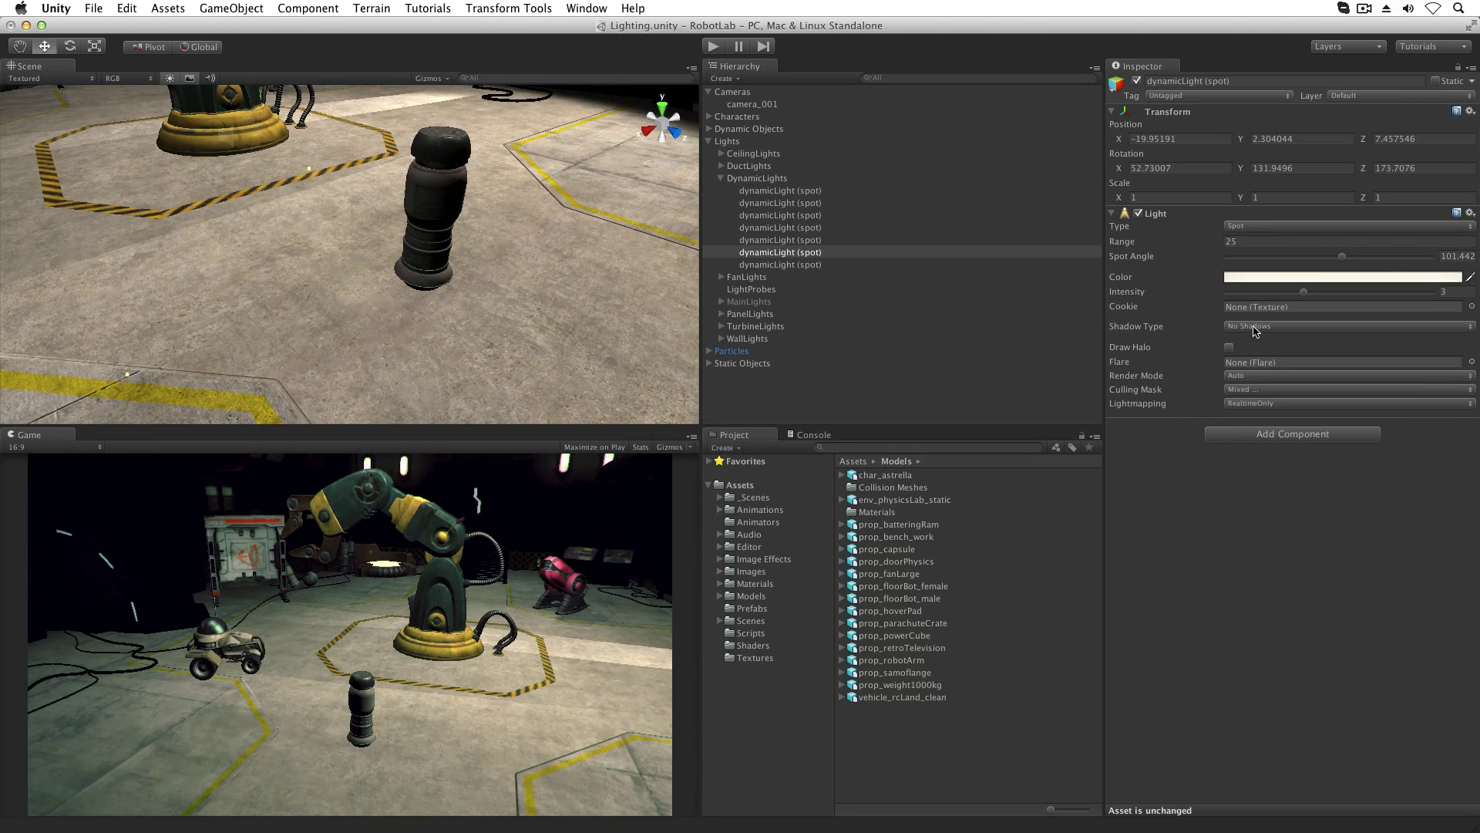
Switch the spotlight to soft shadows and lower Shadow Strength to about 0.5
{"action": "left_click", "coordinate": [1255, 327]}
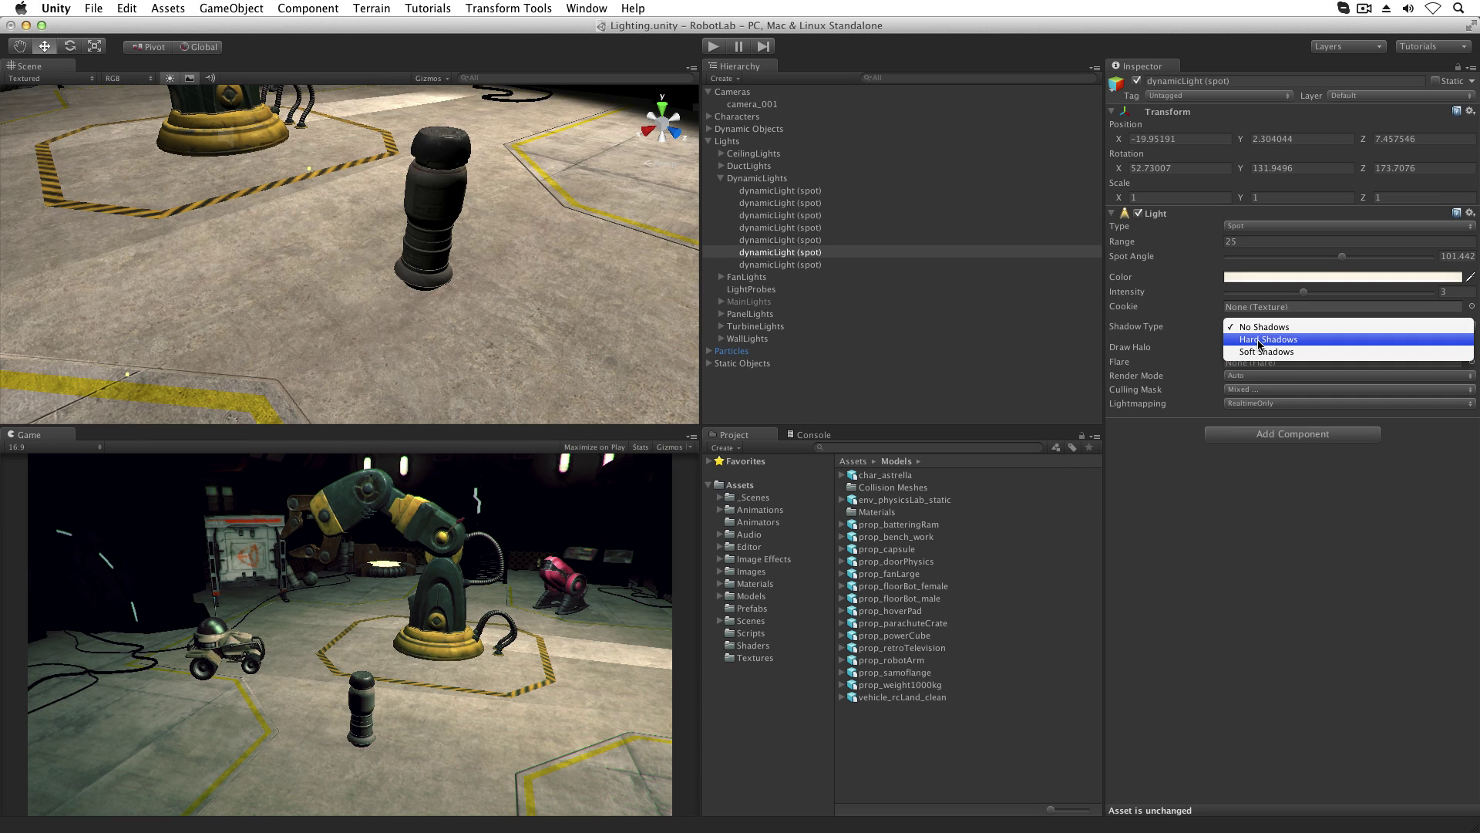
{"action": "left_click", "coordinate": [1255, 343]}
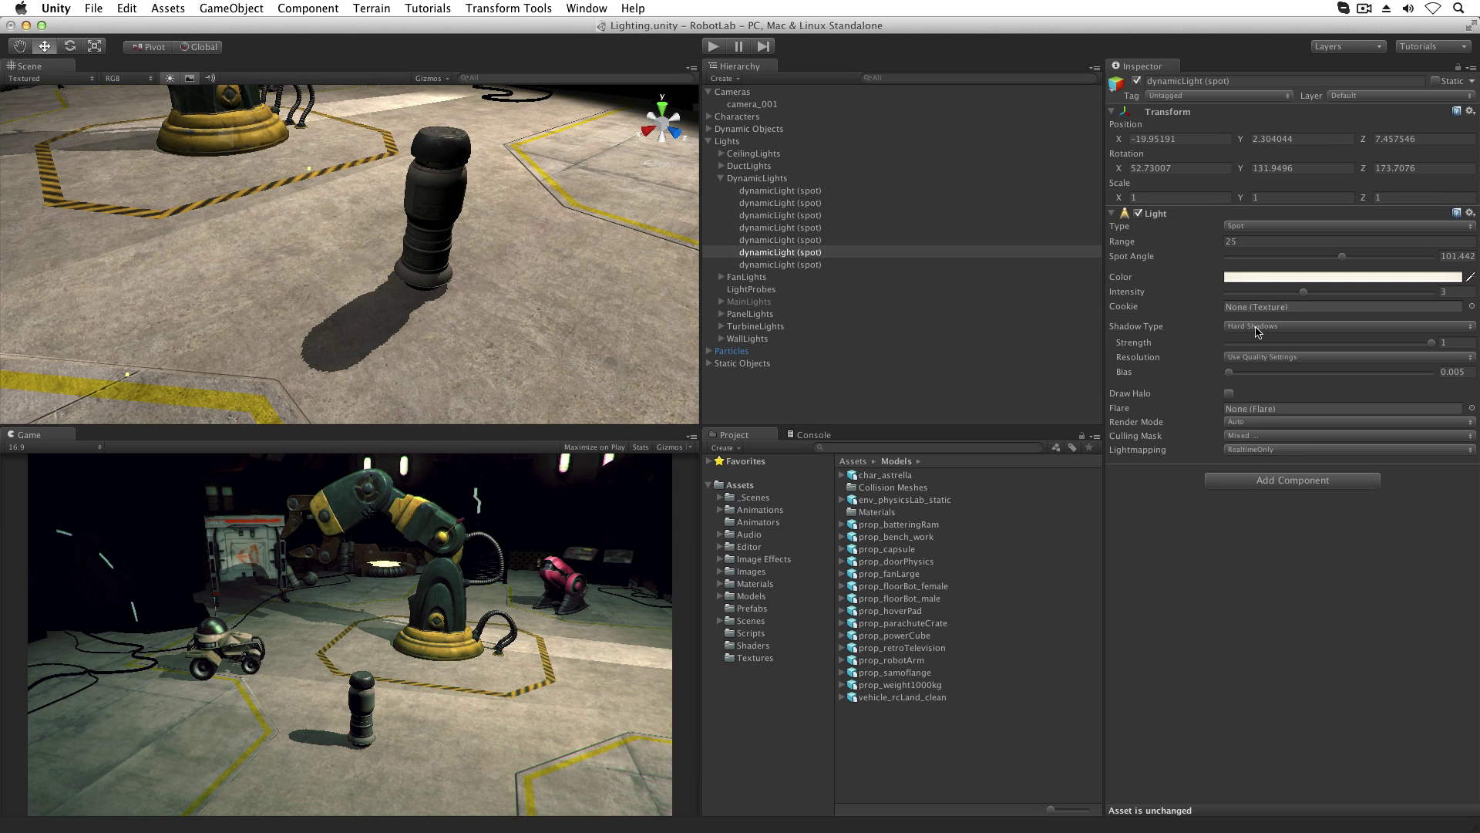
{"action": "left_click", "coordinate": [1256, 330]}
{"action": "left_click", "coordinate": [1253, 343]}
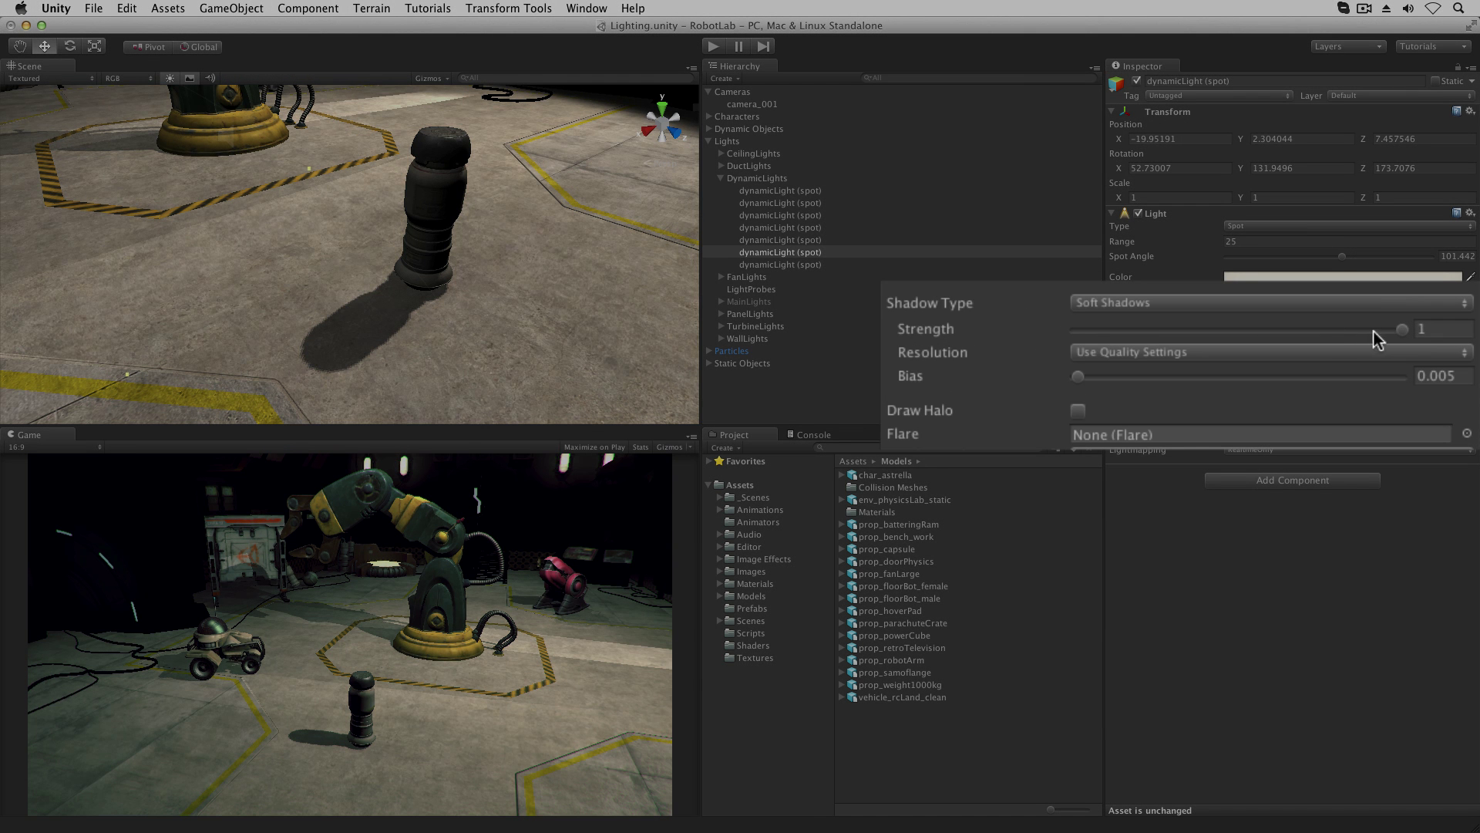
{"action": "left_click_drag", "start_coordinate": [1431, 342], "coordinate": [1233, 350]}
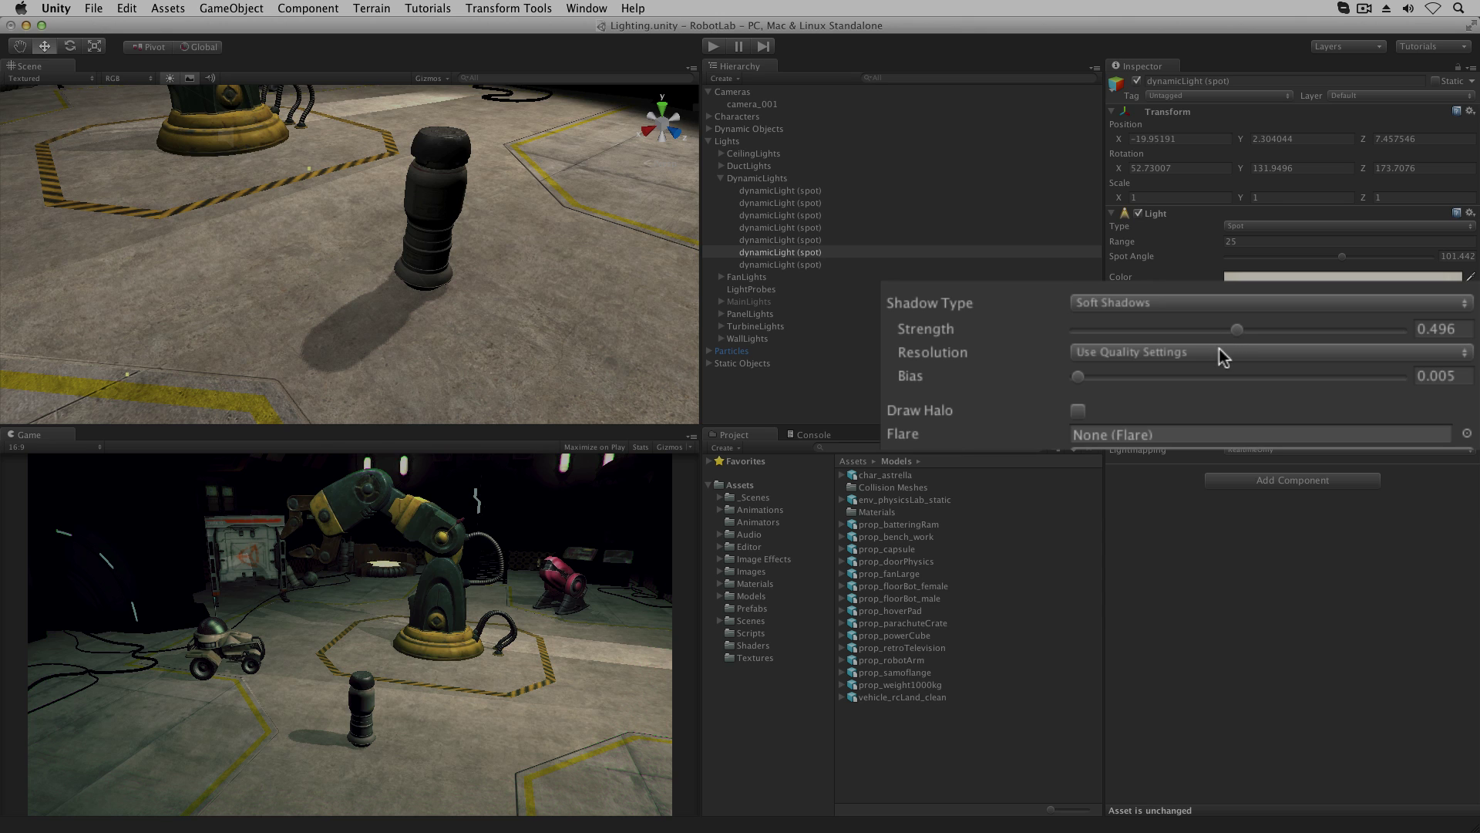
Keep the quality-settings shadow resolution, then test the shadow bias and return it to 0
{"action": "left_click", "coordinate": [1219, 348]}
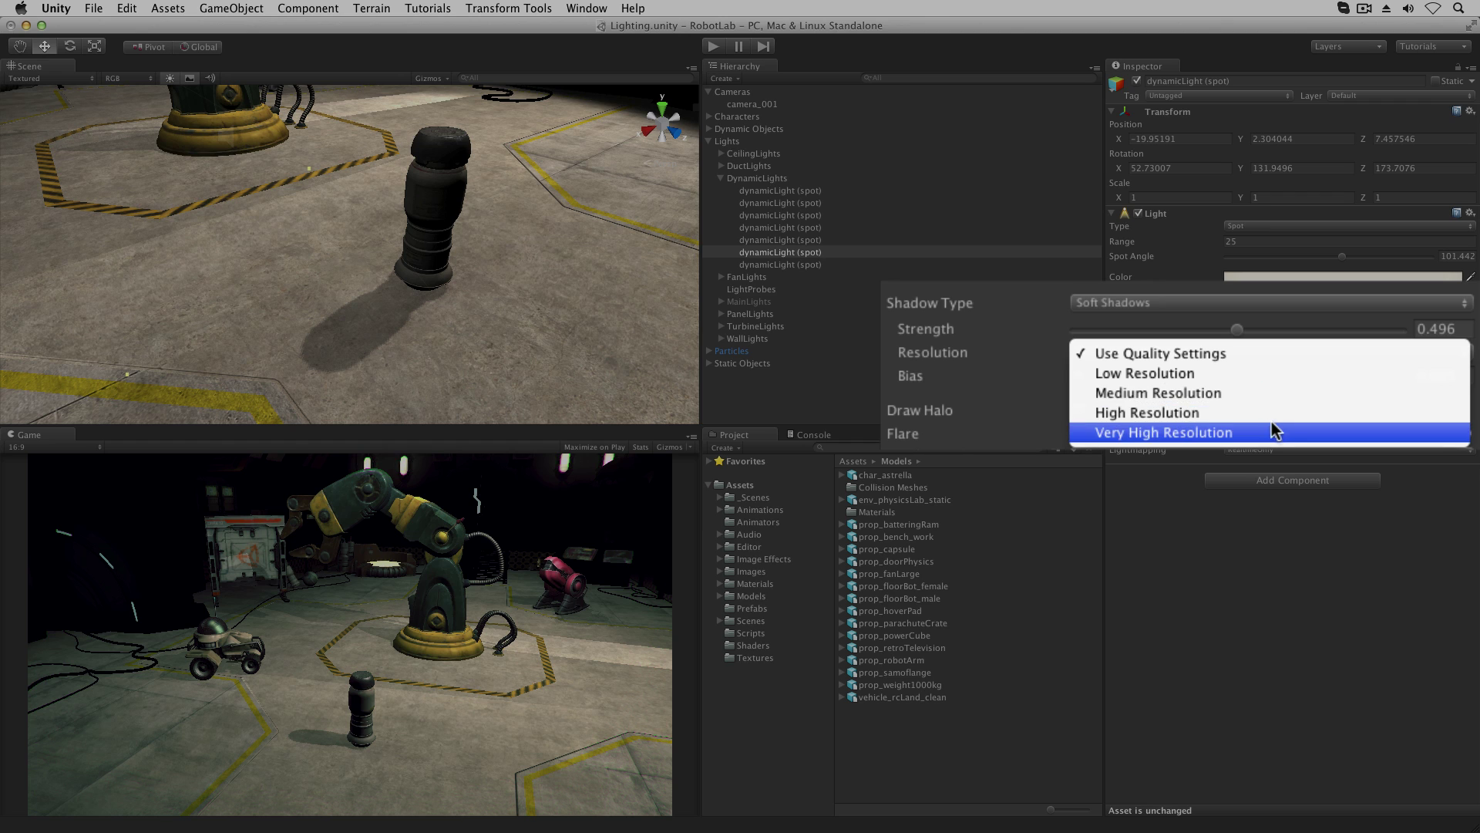
{"action": "left_click", "coordinate": [1018, 388]}
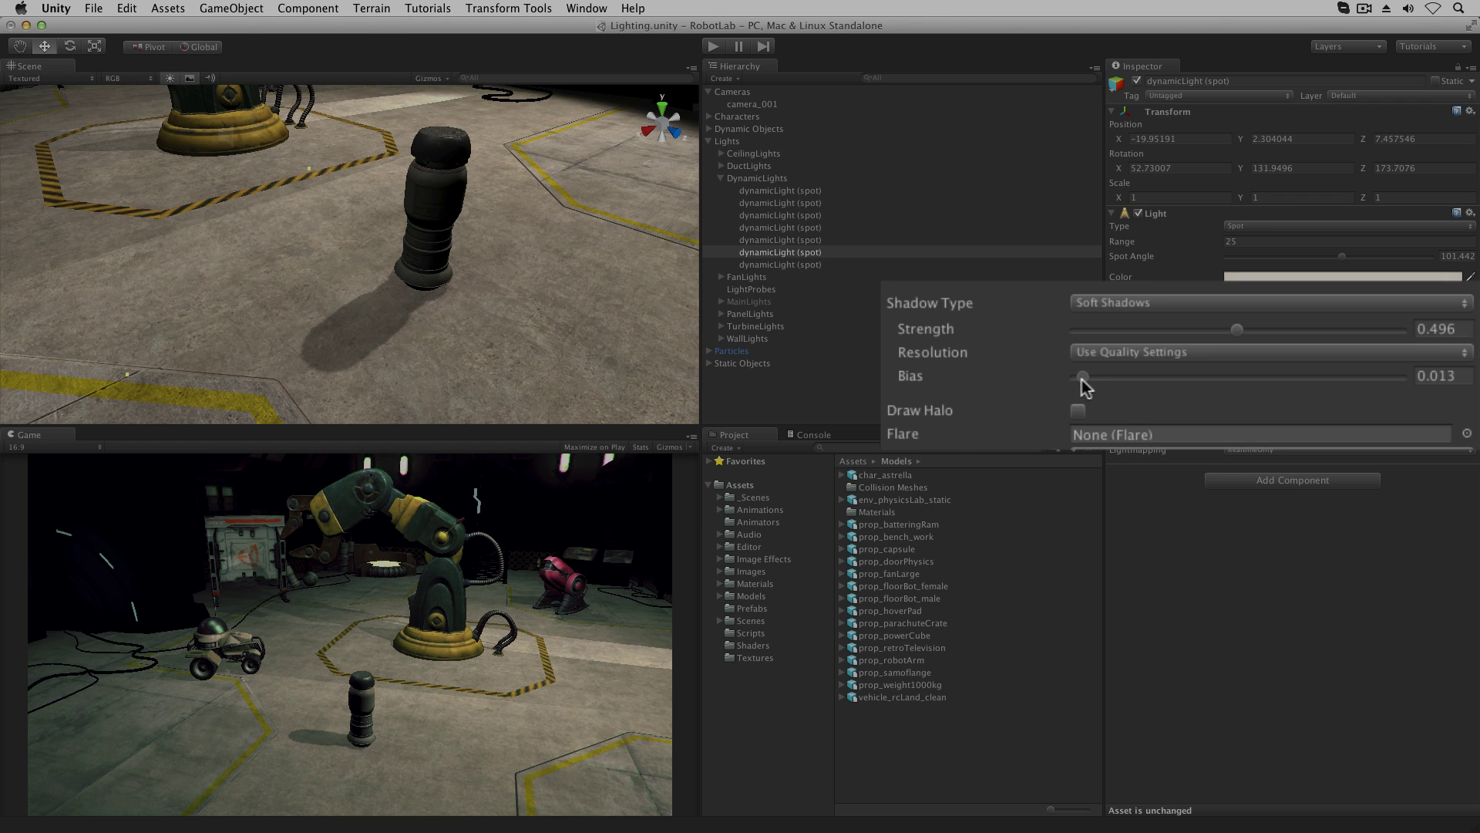
{"action": "left_click_drag", "start_coordinate": [1084, 381], "coordinate": [1228, 368]}
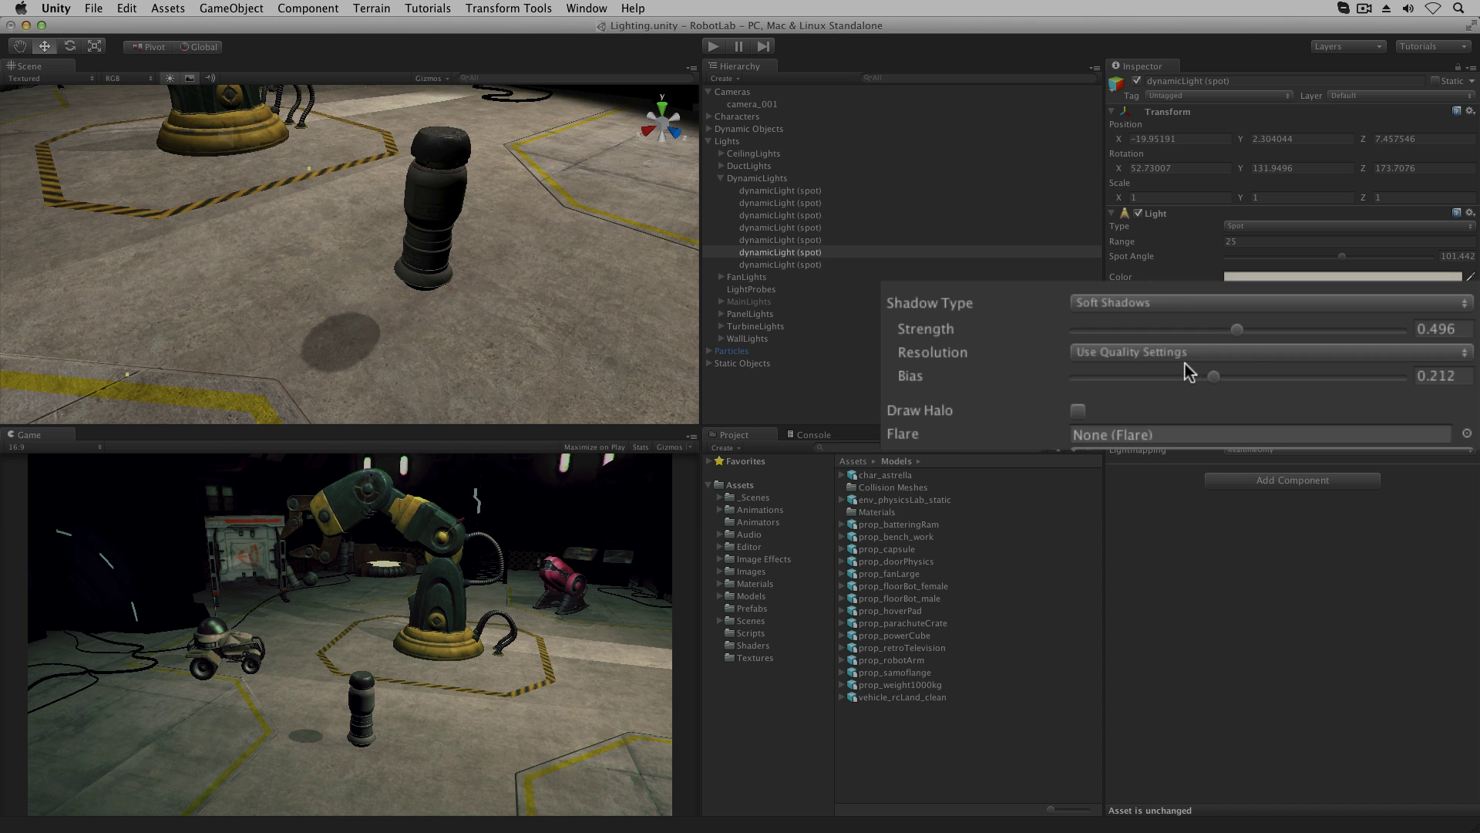
{"action": "left_click_drag", "start_coordinate": [1229, 368], "coordinate": [993, 388]}
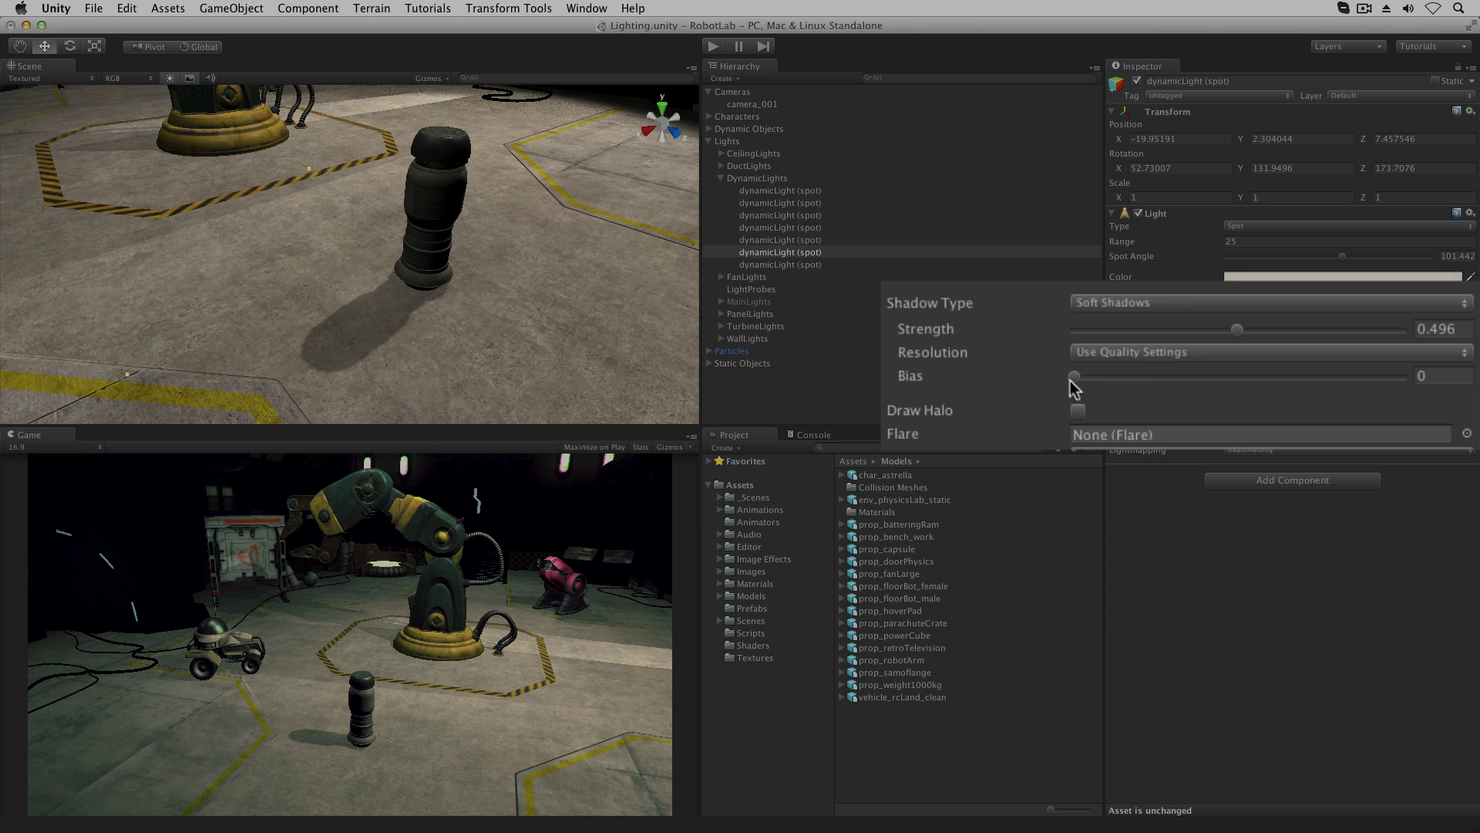
{"action": "mouse_move", "coordinate": [1076, 378]}
{"action": "left_mouse_down"}
{"action": "mouse_move", "coordinate": [1175, 364]}
{"action": "mouse_move", "coordinate": [1146, 368]}
{"action": "left_mouse_up"}
Make the light Directional, with shadow Softness 1.95 and Softness Fade 1.7
{"action": "left_click", "coordinate": [1271, 226]}
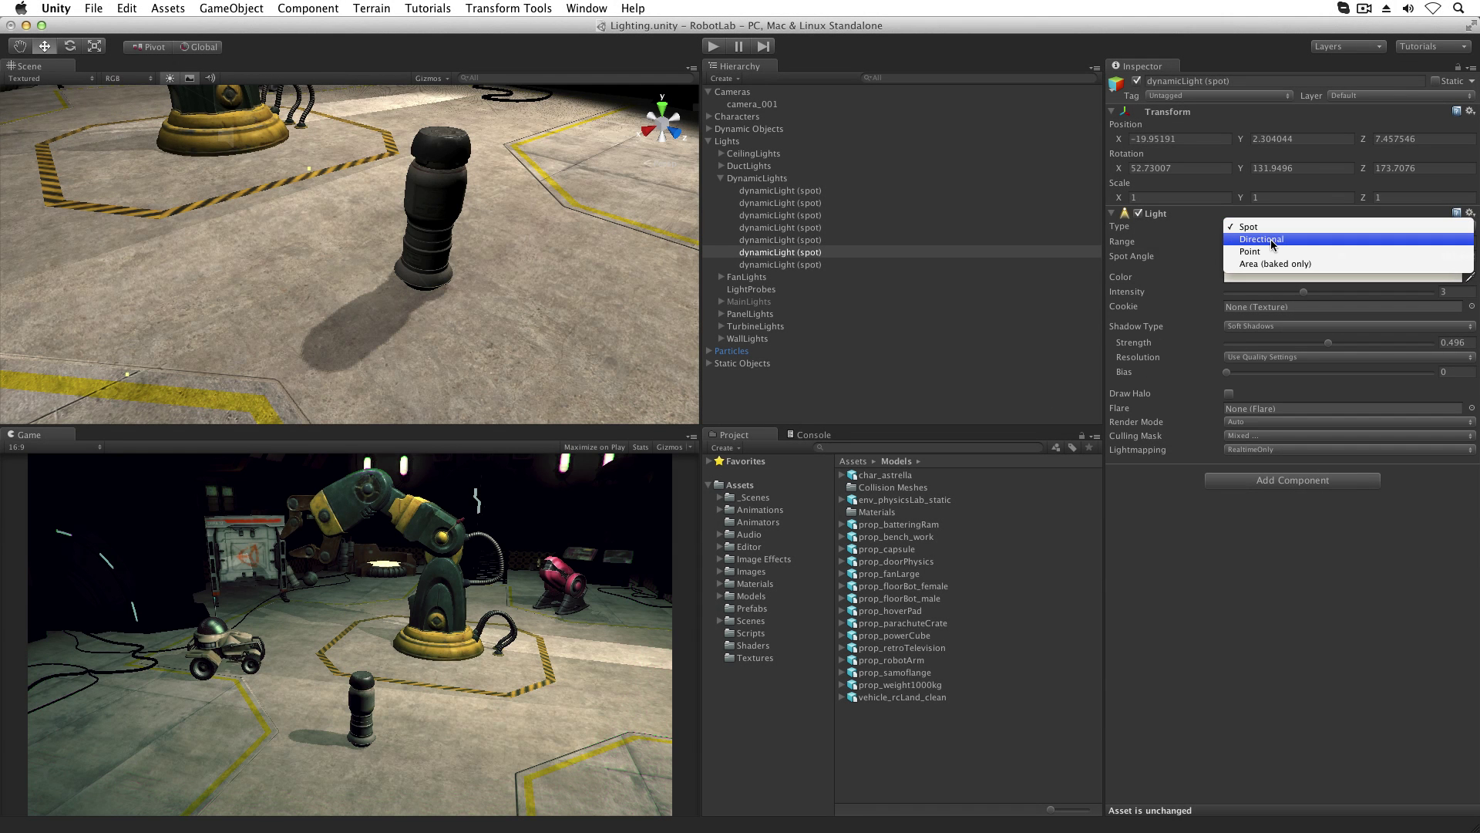
{"action": "left_click", "coordinate": [1271, 240]}
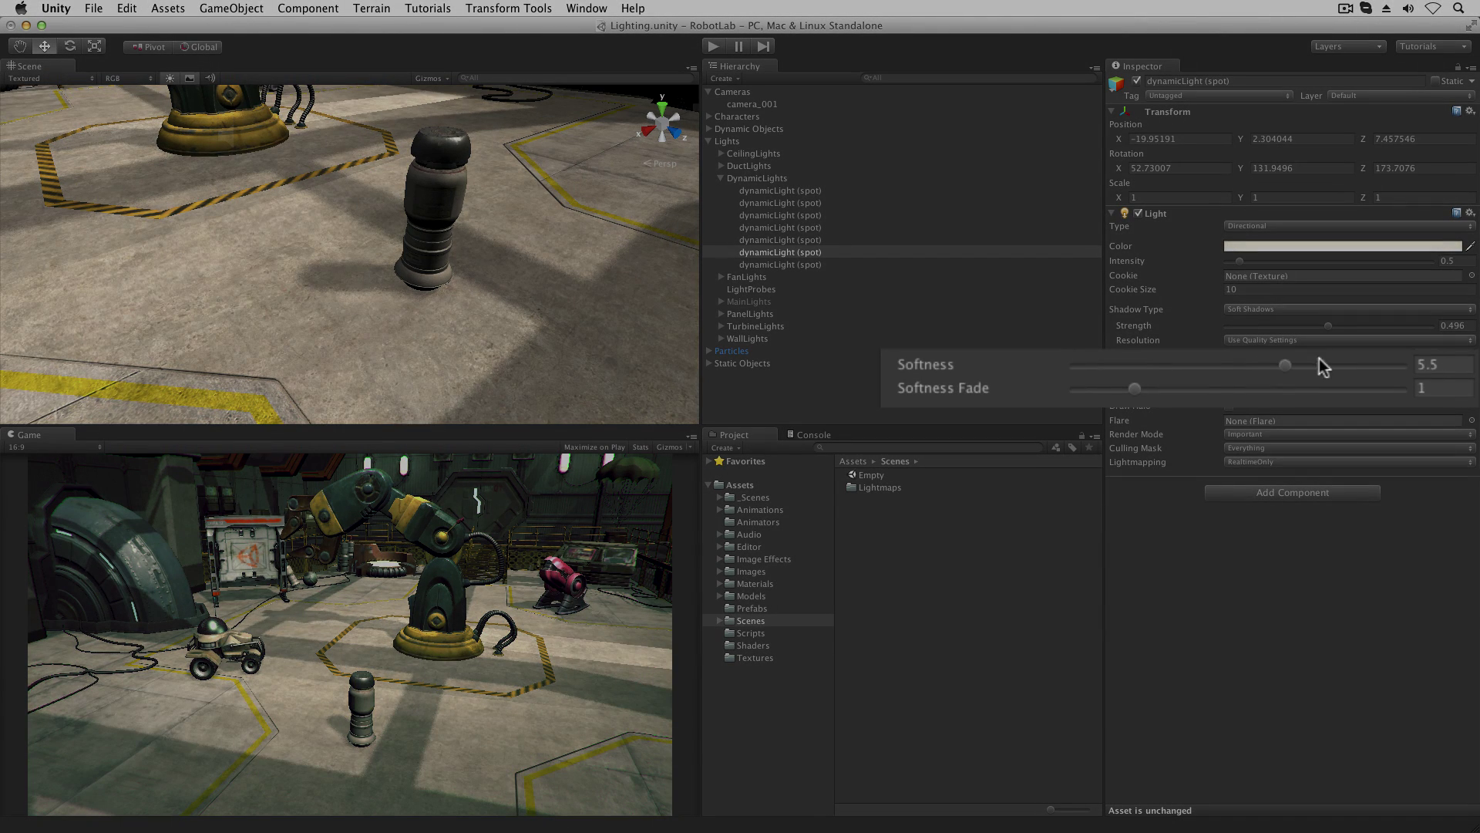
{"action": "left_click_drag", "start_coordinate": [1323, 372], "coordinate": [1327, 371]}
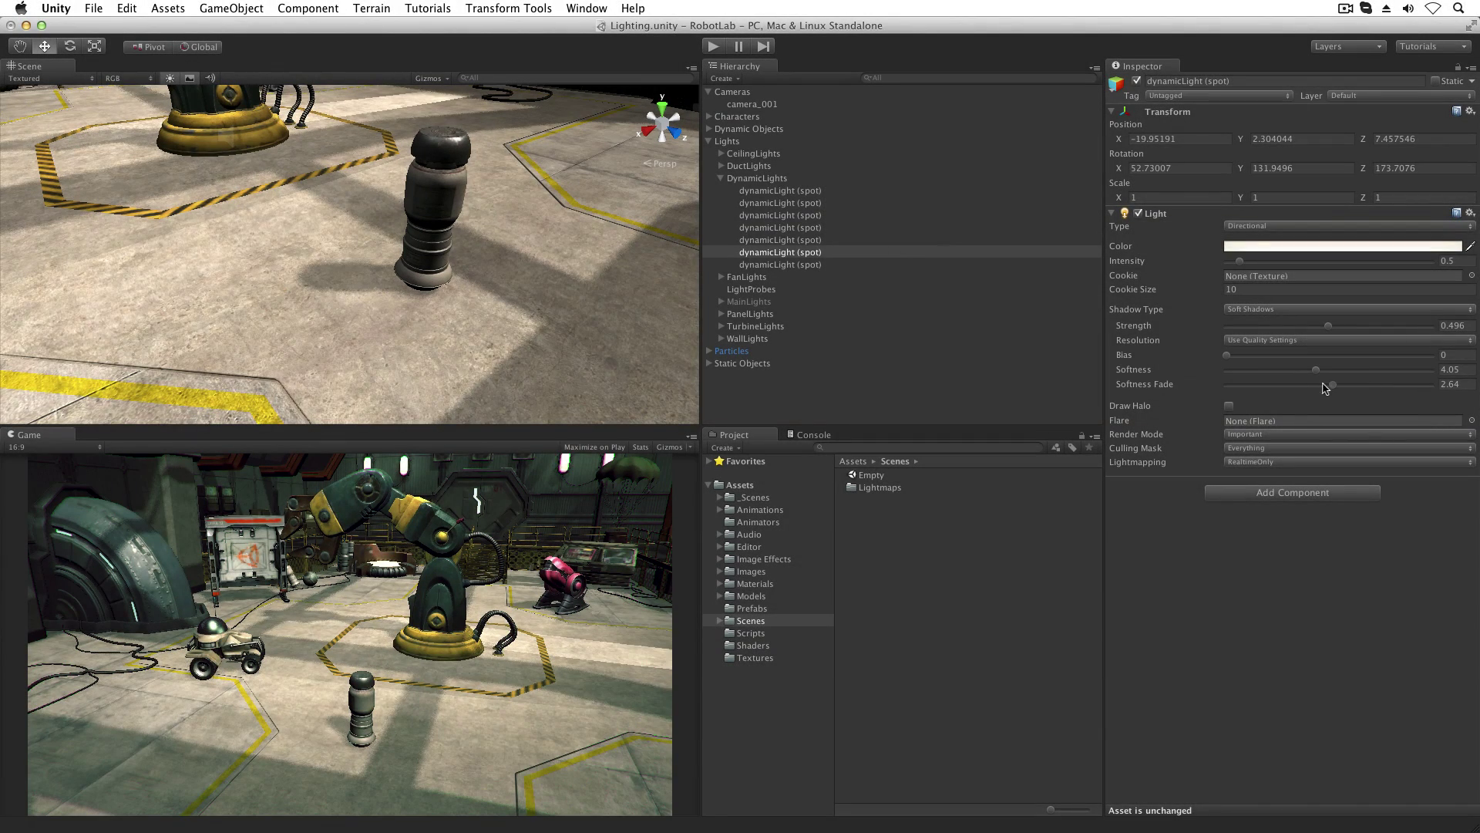
{"action": "mouse_move", "coordinate": [1139, 386]}
{"action": "left_mouse_down"}
{"action": "mouse_move", "coordinate": [1306, 389]}
{"action": "mouse_move", "coordinate": [1391, 365]}
{"action": "mouse_move", "coordinate": [1371, 371]}
{"action": "left_mouse_up"}
{"action": "mouse_move", "coordinate": [1266, 382]}
{"action": "left_mouse_down"}
{"action": "mouse_move", "coordinate": [1397, 383]}
{"action": "mouse_move", "coordinate": [1293, 386]}
{"action": "mouse_move", "coordinate": [1302, 373]}
{"action": "left_mouse_up"}
{"action": "left_click_drag", "start_coordinate": [1411, 368], "coordinate": [1351, 371]}
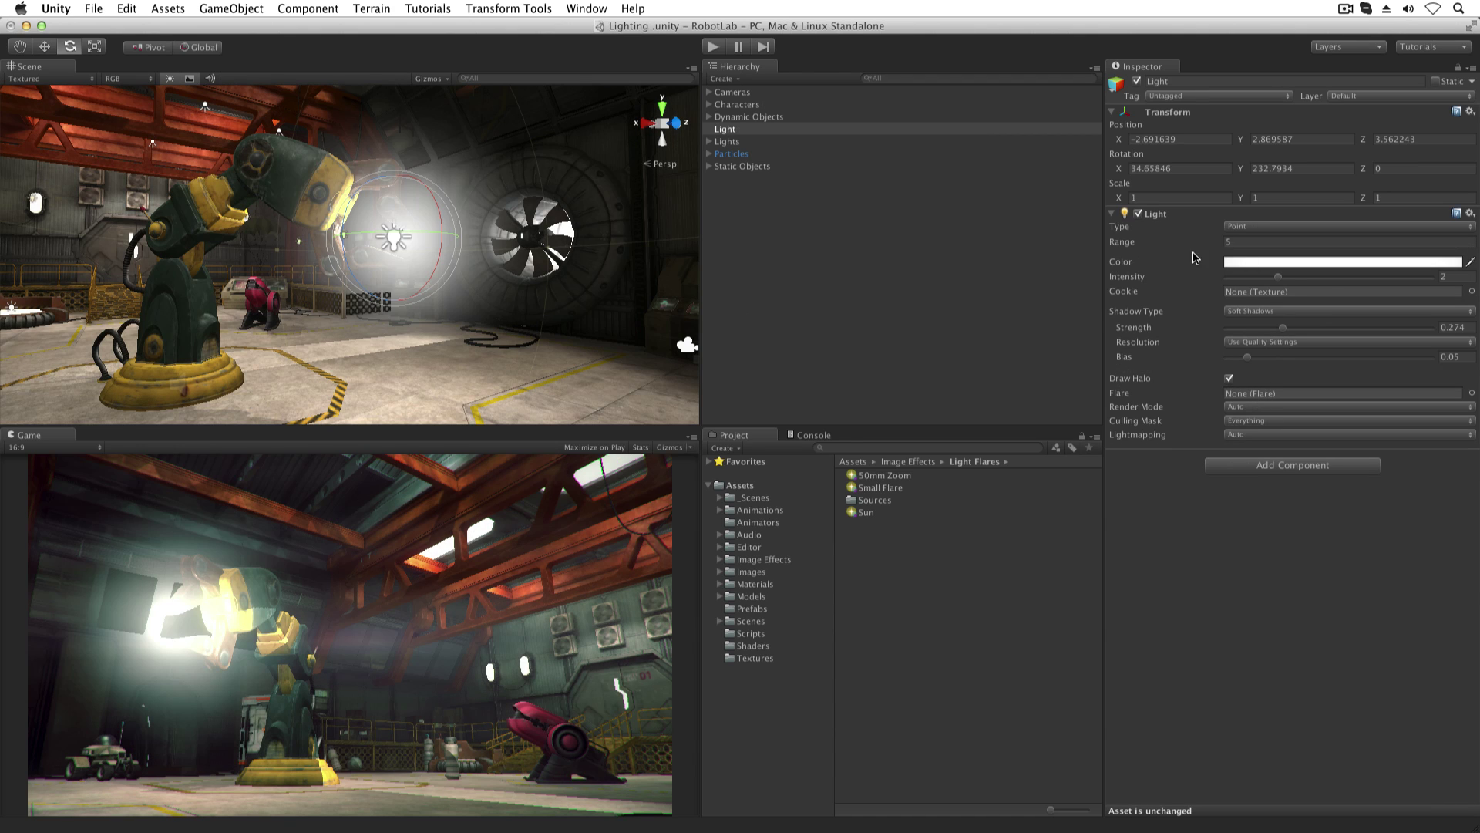
Increase the point light's Range and add an Effects > Halo component
{"action": "mouse_move", "coordinate": [1126, 243]}
{"action": "left_mouse_down"}
{"action": "mouse_move", "coordinate": [1158, 239]}
{"action": "mouse_move", "coordinate": [1126, 278]}
{"action": "mouse_move", "coordinate": [1139, 278]}
{"action": "left_mouse_up"}
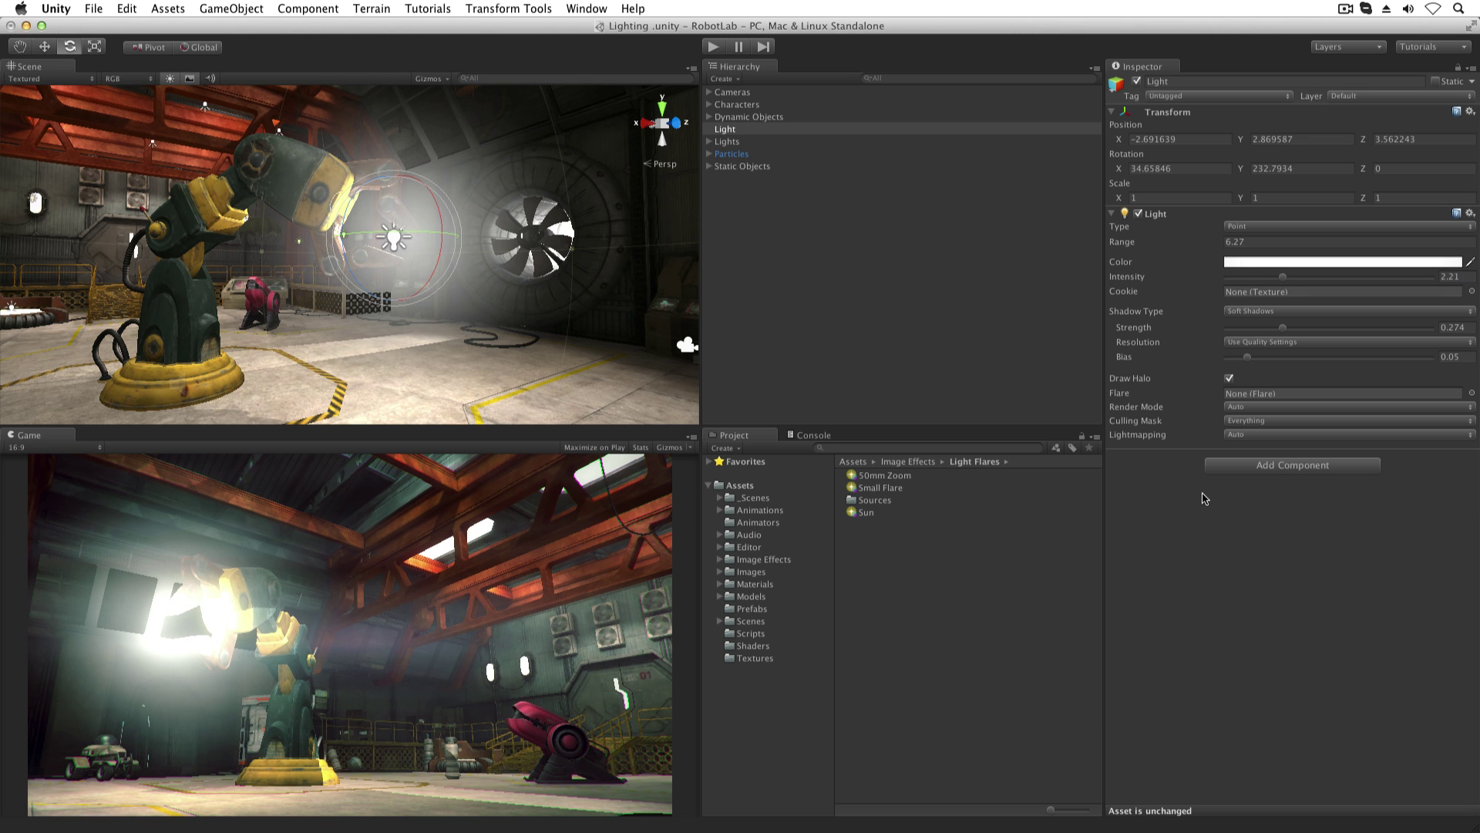
{"action": "left_click", "coordinate": [1243, 472]}
{"action": "left_click", "coordinate": [1247, 549]}
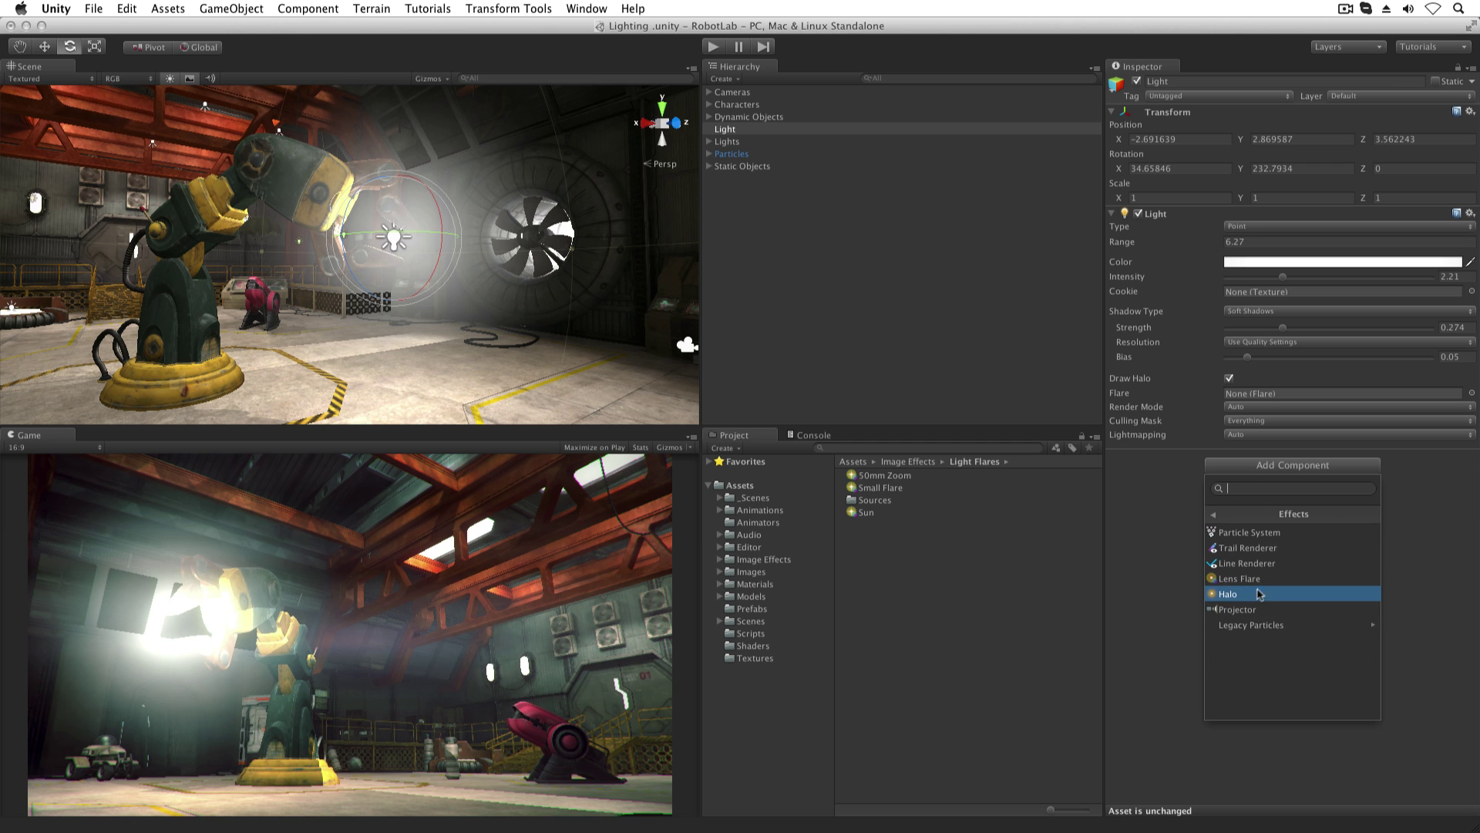
{"action": "left_click", "coordinate": [1262, 594]}
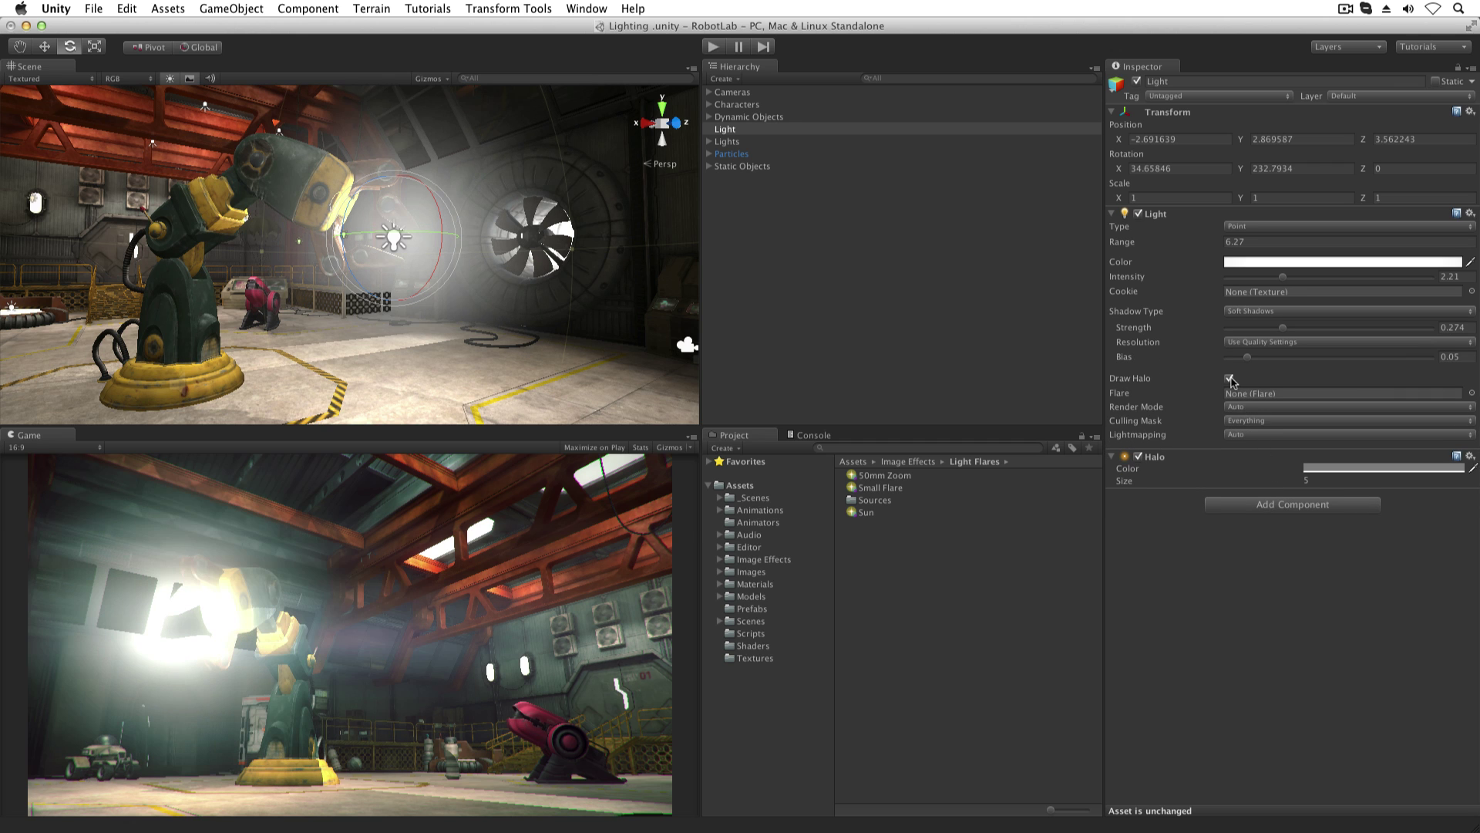
Turn off Draw Halo, set the Halo component's color to red, and adjust its size
{"action": "left_click", "coordinate": [1231, 380]}
{"action": "left_click", "coordinate": [1321, 469]}
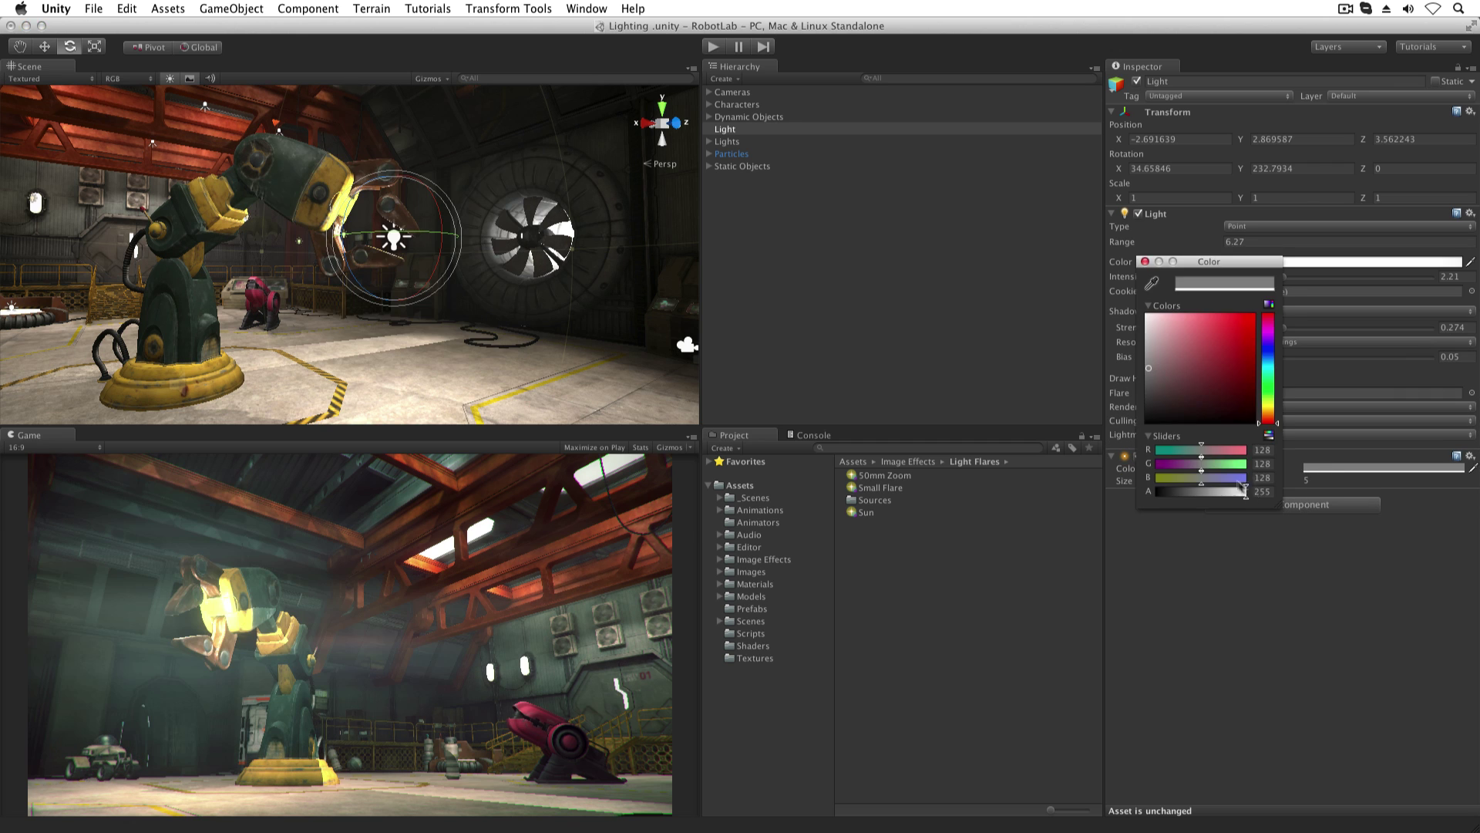
{"action": "left_click_drag", "start_coordinate": [1221, 388], "coordinate": [1225, 362]}
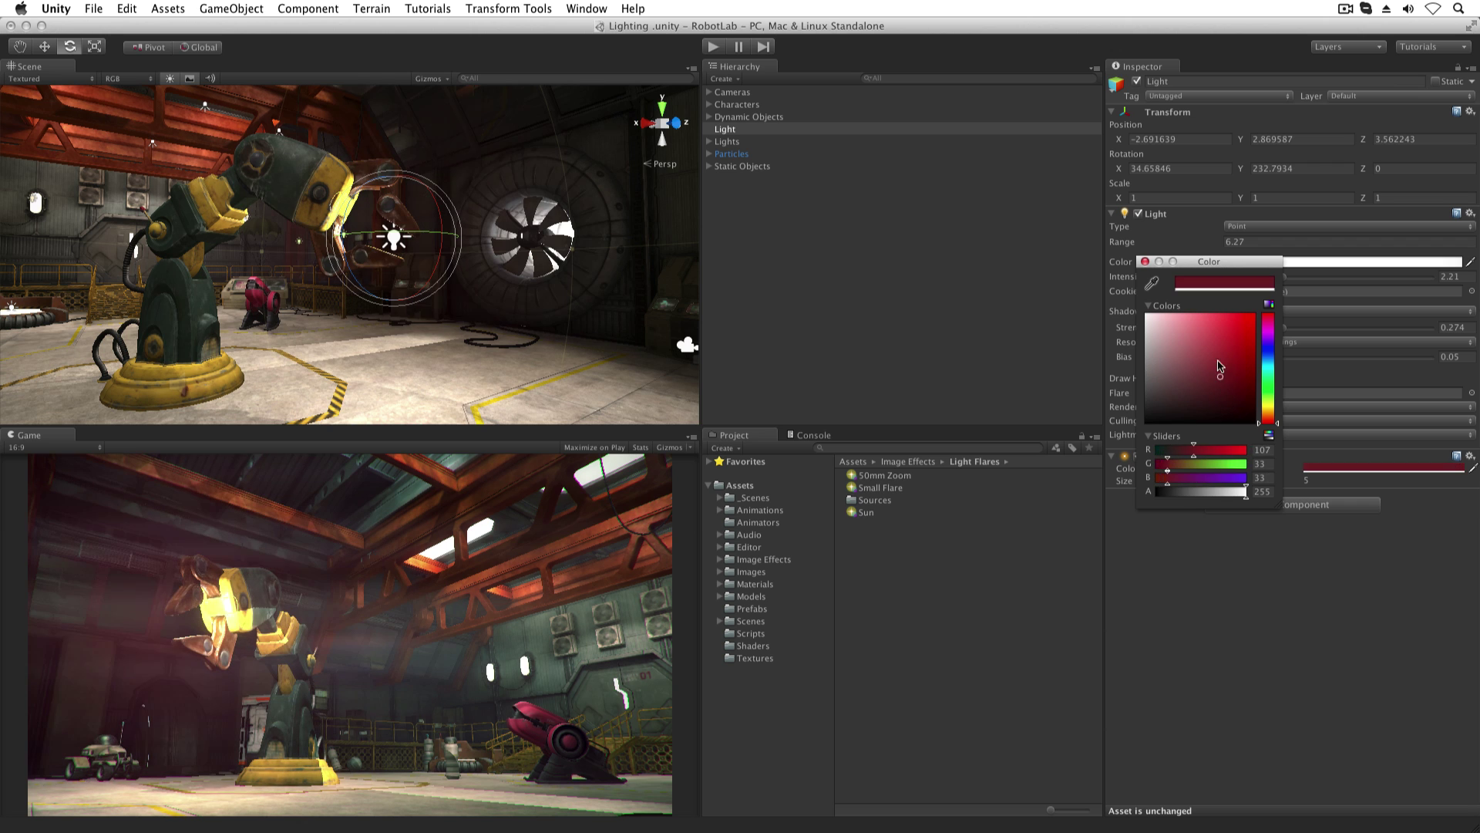
{"action": "left_click", "coordinate": [1145, 262]}
{"action": "mouse_move", "coordinate": [1133, 479]}
{"action": "left_mouse_down"}
{"action": "mouse_move", "coordinate": [1182, 479]}
{"action": "mouse_move", "coordinate": [1109, 476]}
{"action": "left_mouse_up"}
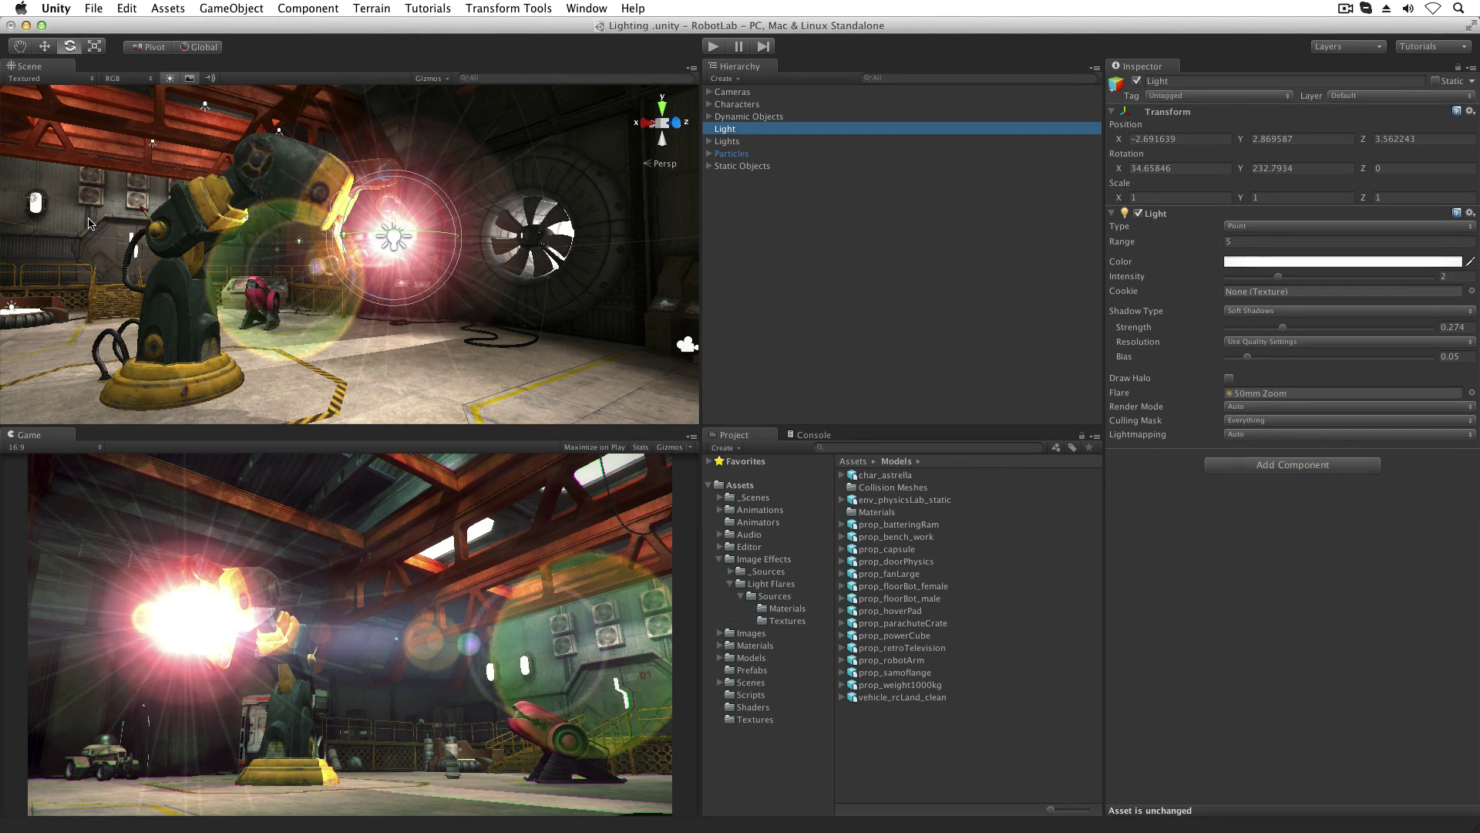
Set the point light's Intensity to 1.5 and attach an Effects > Lens Flare component
{"action": "mouse_move", "coordinate": [90, 215]}
{"action": "left_mouse_down", "text": "alt"}
{"action": "mouse_move", "coordinate": [323, 238]}
{"action": "mouse_move", "coordinate": [21, 234]}
{"action": "mouse_move", "coordinate": [62, 245]}
{"action": "left_mouse_up", "text": "alt"}
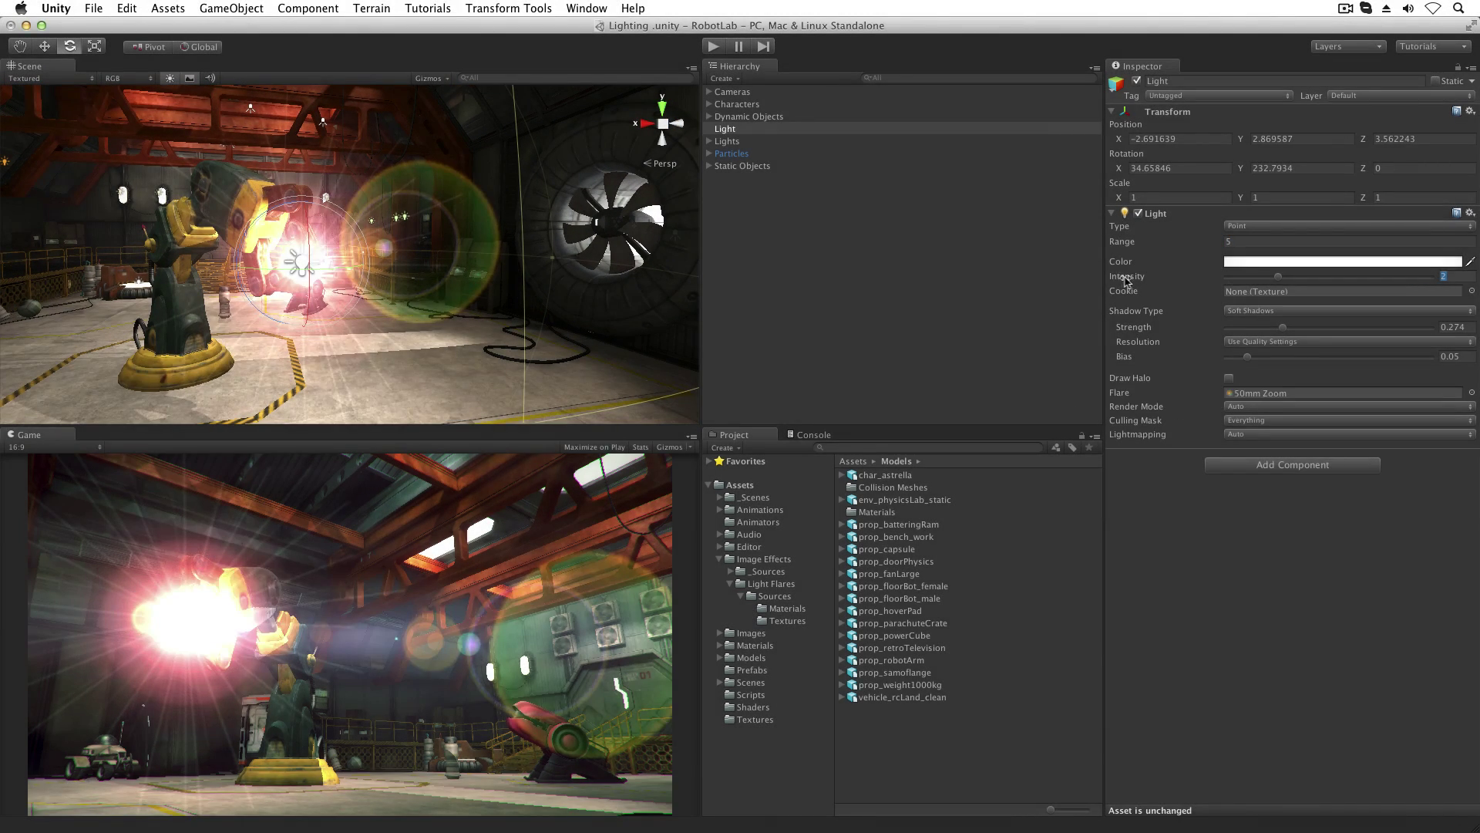
{"action": "mouse_move", "coordinate": [1127, 281]}
{"action": "left_mouse_down"}
{"action": "mouse_move", "coordinate": [1210, 281]}
{"action": "mouse_move", "coordinate": [1127, 278]}
{"action": "mouse_move", "coordinate": [1141, 279]}
{"action": "left_mouse_up"}
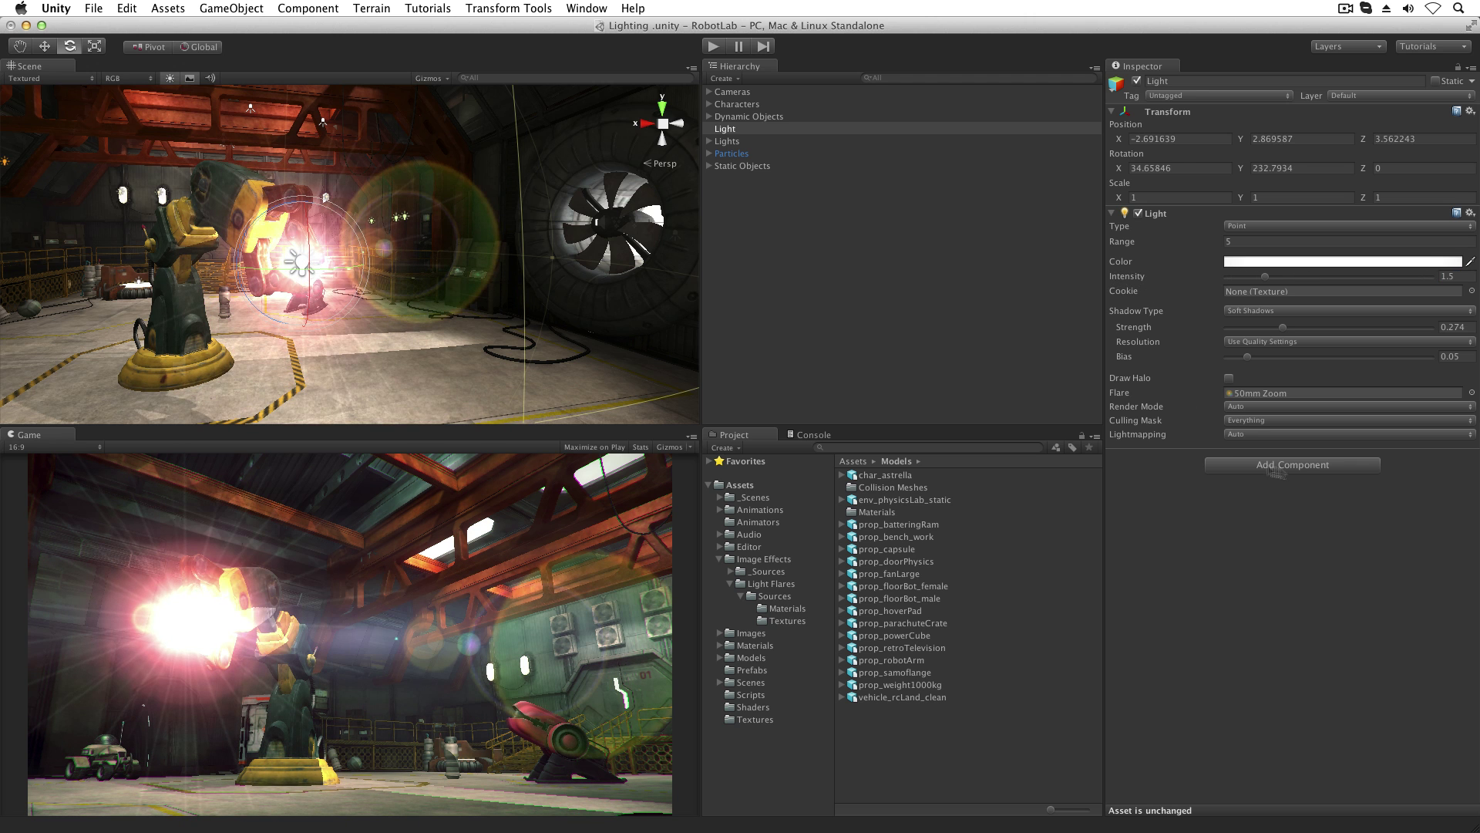
{"action": "left_click", "coordinate": [1293, 465]}
{"action": "left_click", "coordinate": [1280, 553]}
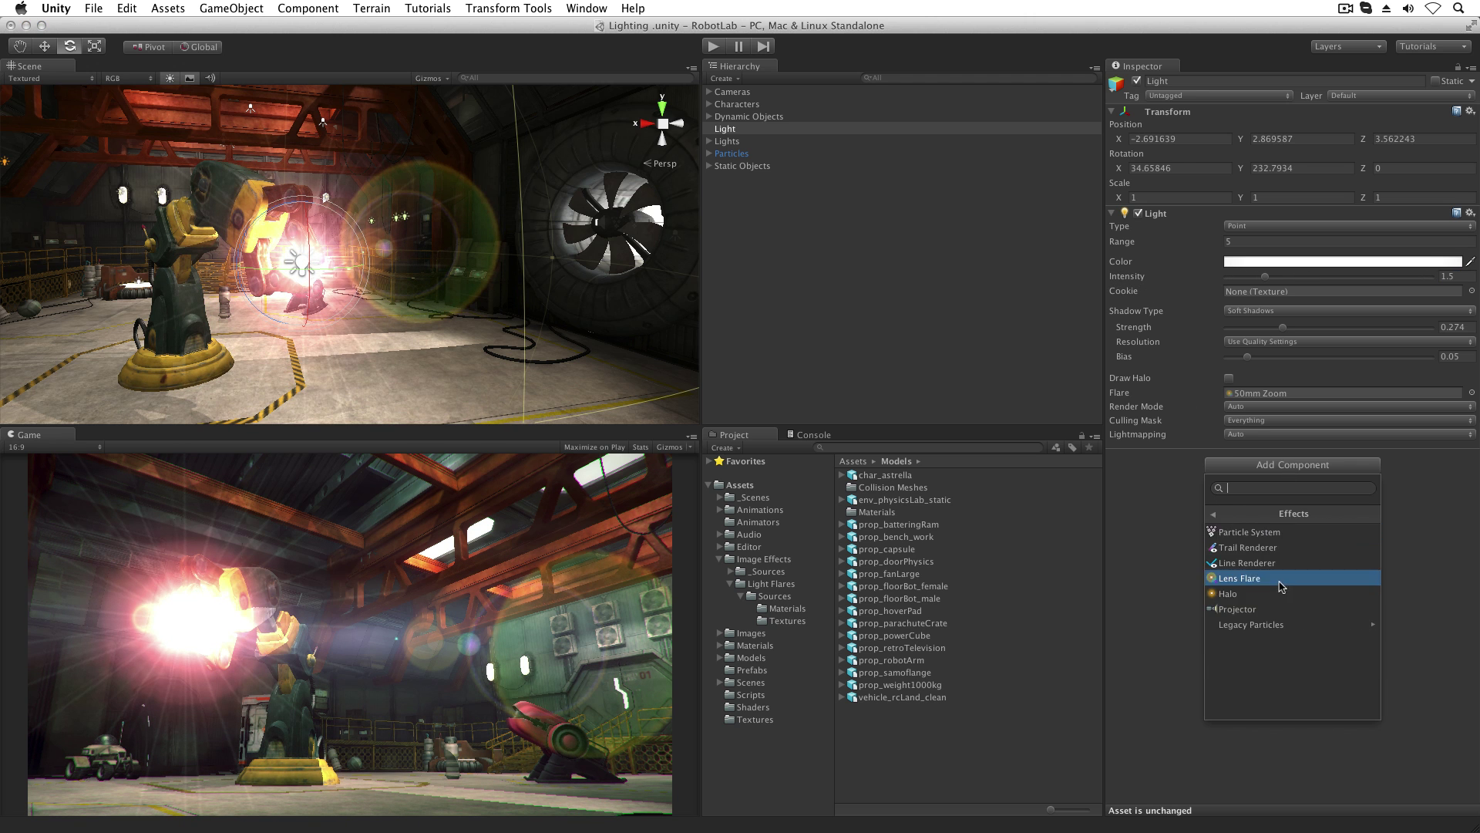
{"action": "left_click", "coordinate": [1277, 567]}
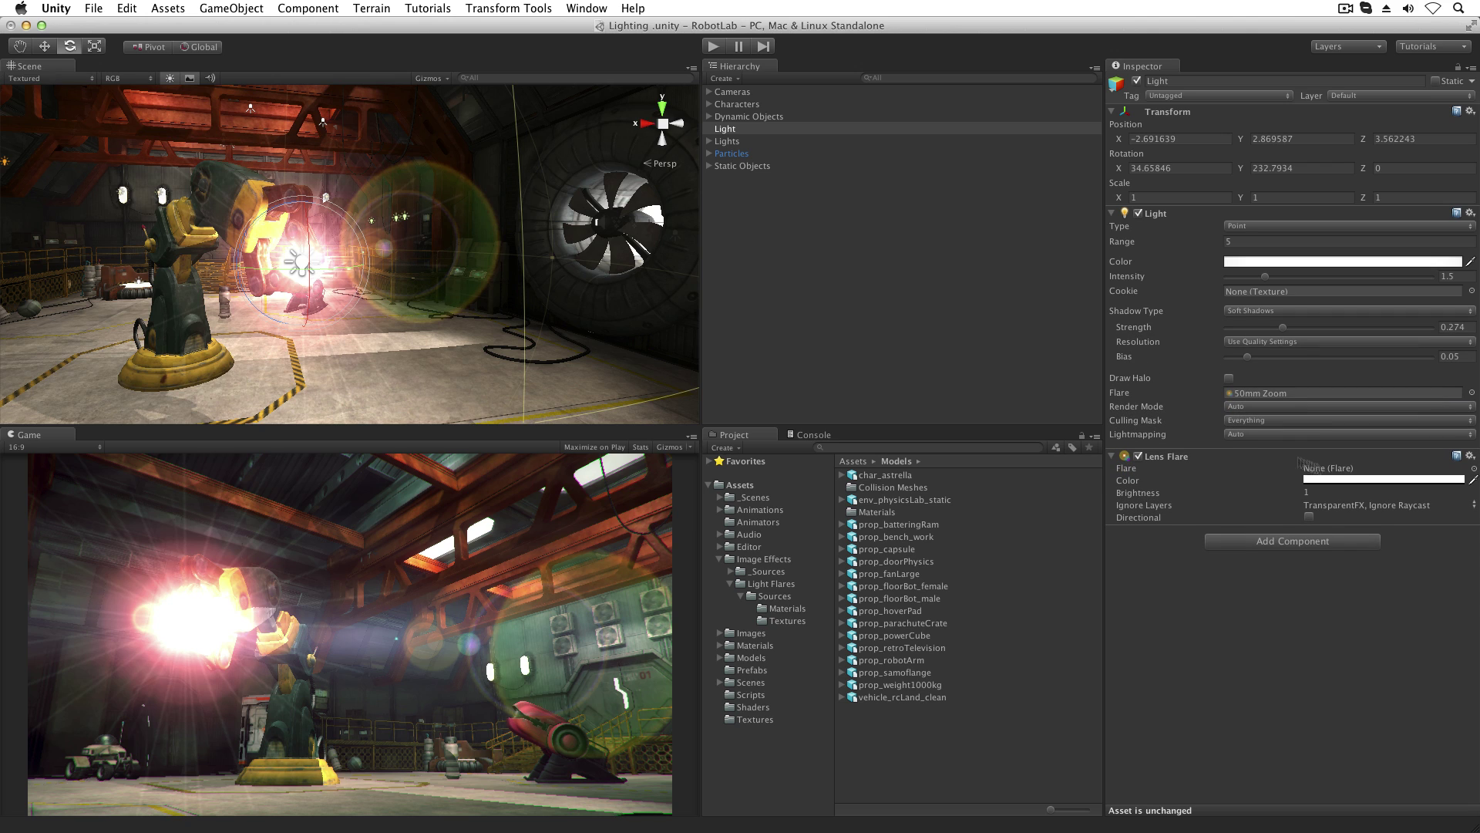
Expand the Cameras group in the Hierarchy and select camera_001
{"action": "left_click", "coordinate": [709, 91]}
{"action": "left_click", "coordinate": [752, 105]}
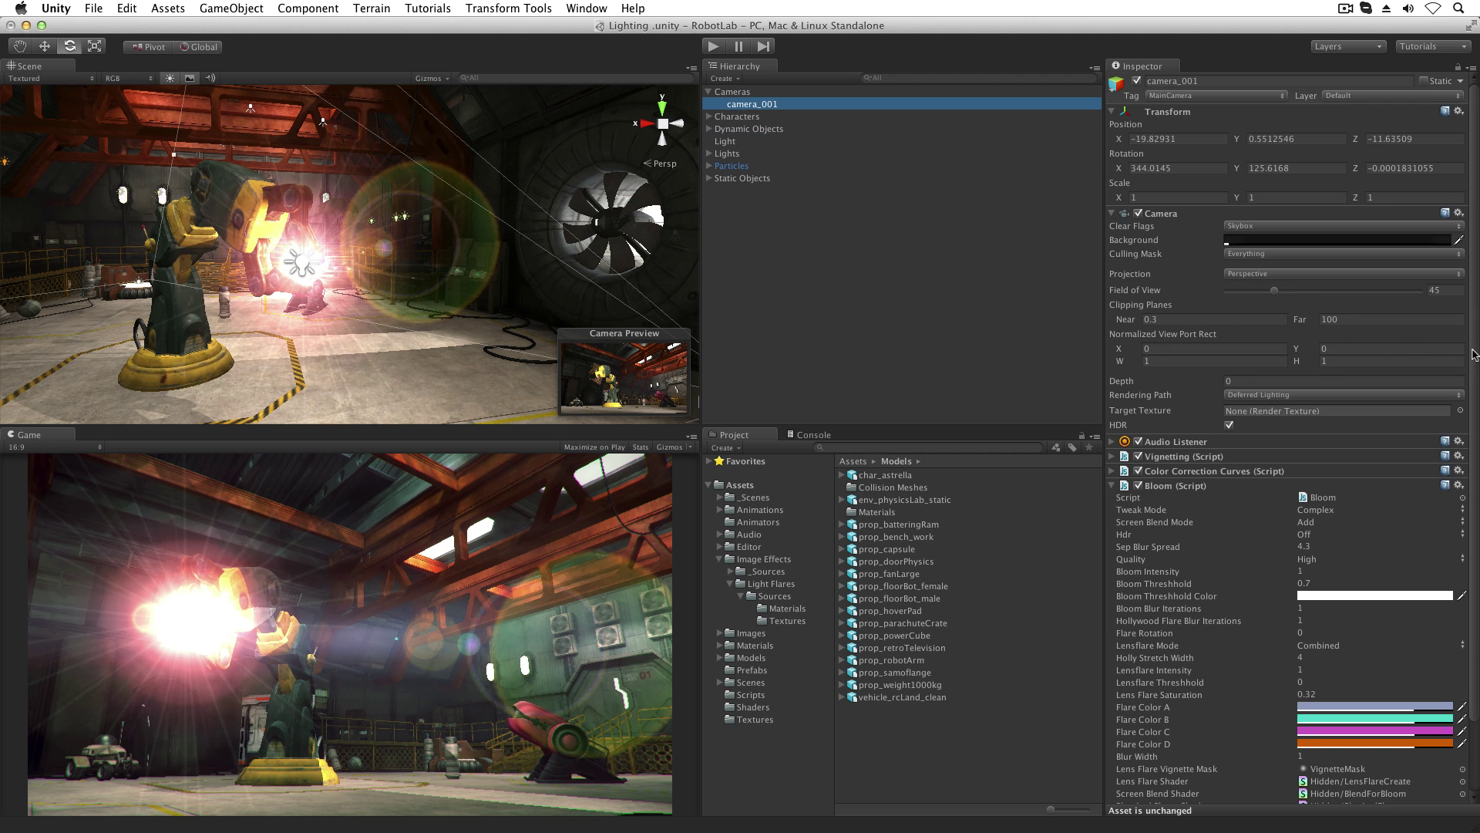
{"action": "scroll", "coordinate": [1214, 521], "scroll_direction": "down", "scroll_amount": 3}
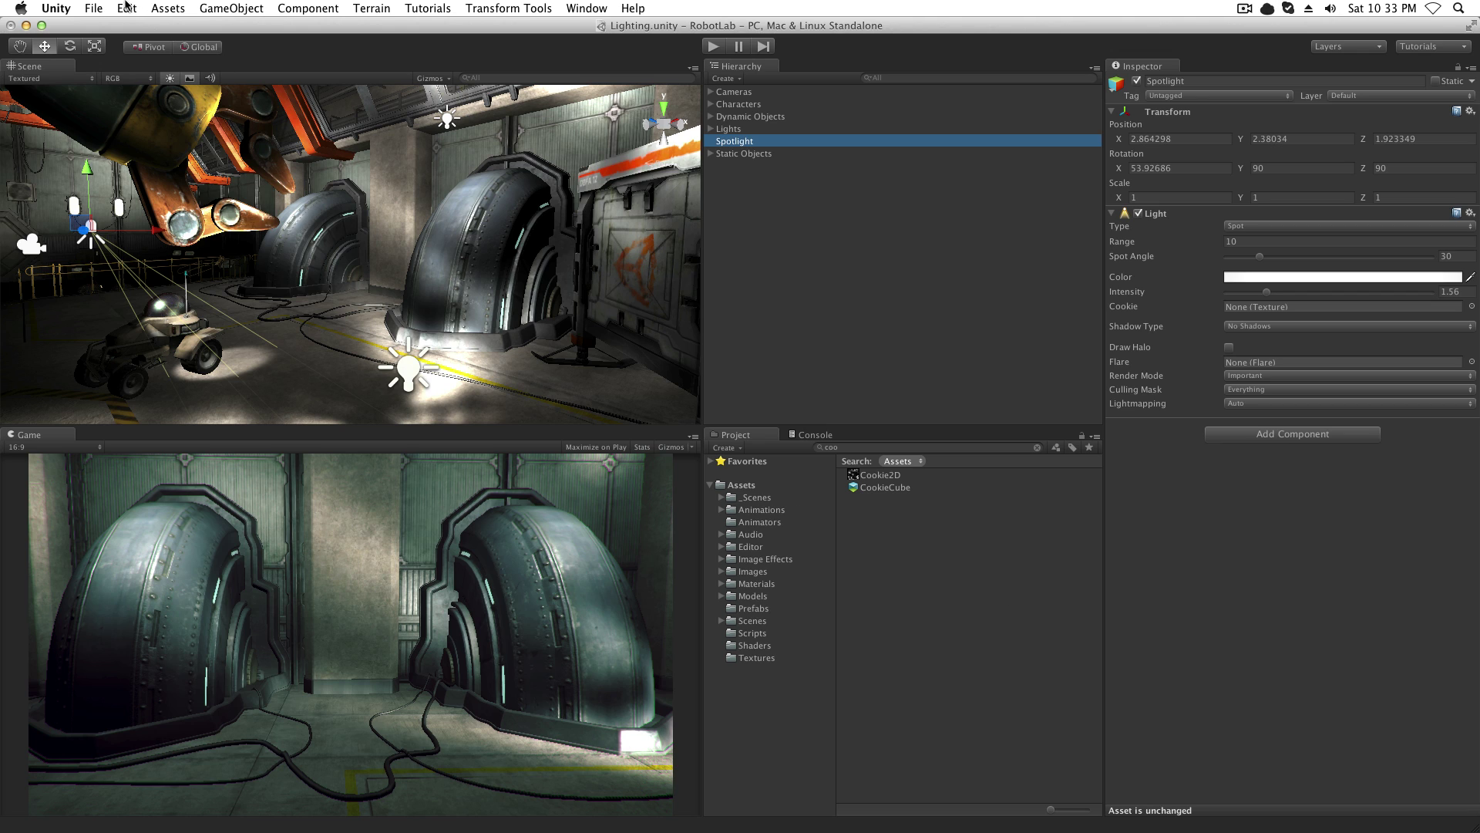
Open the Quality project settings and select the three GeneratorSpots point lights
{"action": "left_click", "coordinate": [127, 8]}
{"action": "mouse_move", "coordinate": [167, 316]}
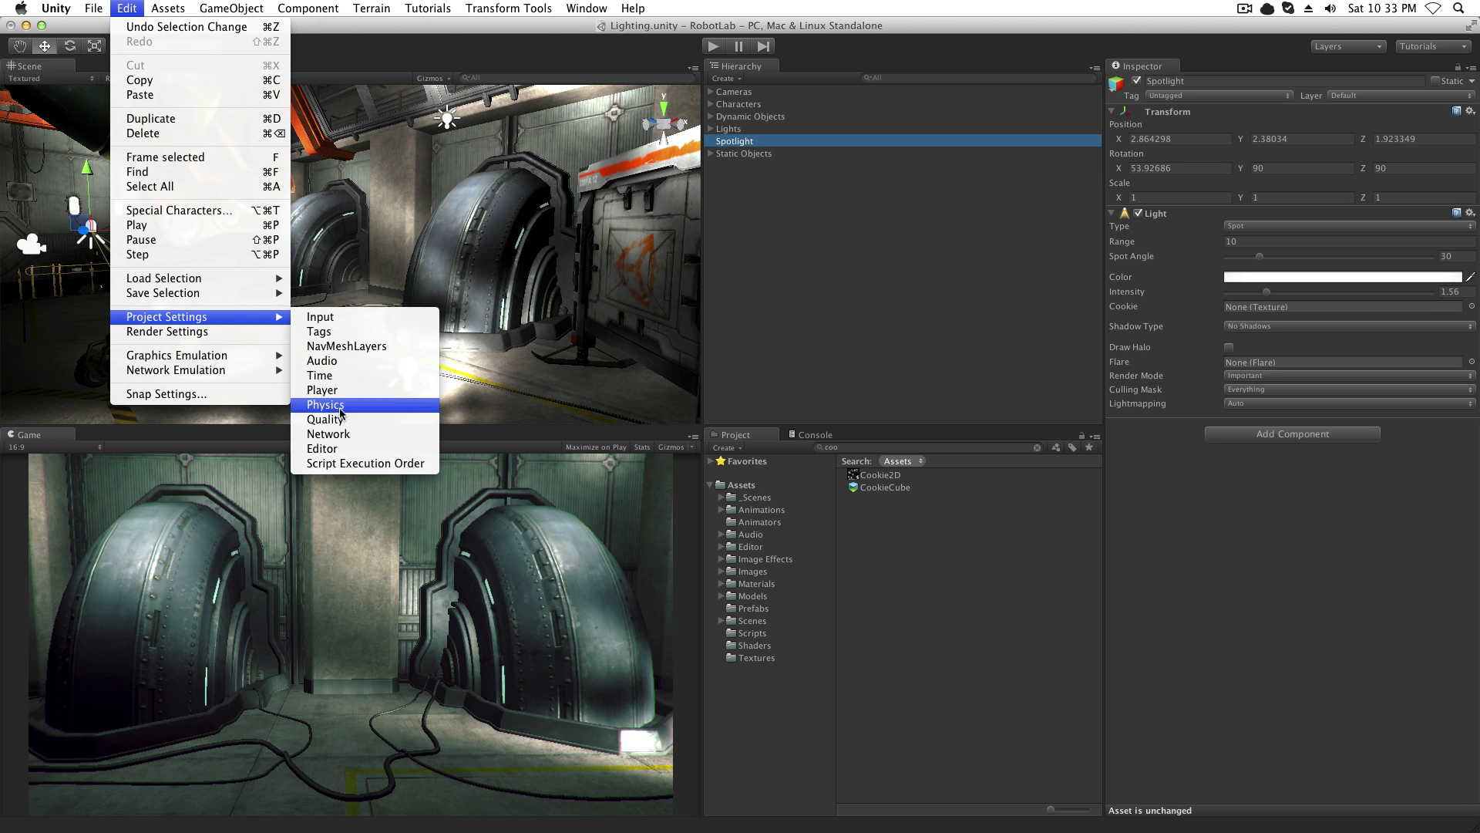
{"action": "left_click", "coordinate": [349, 420]}
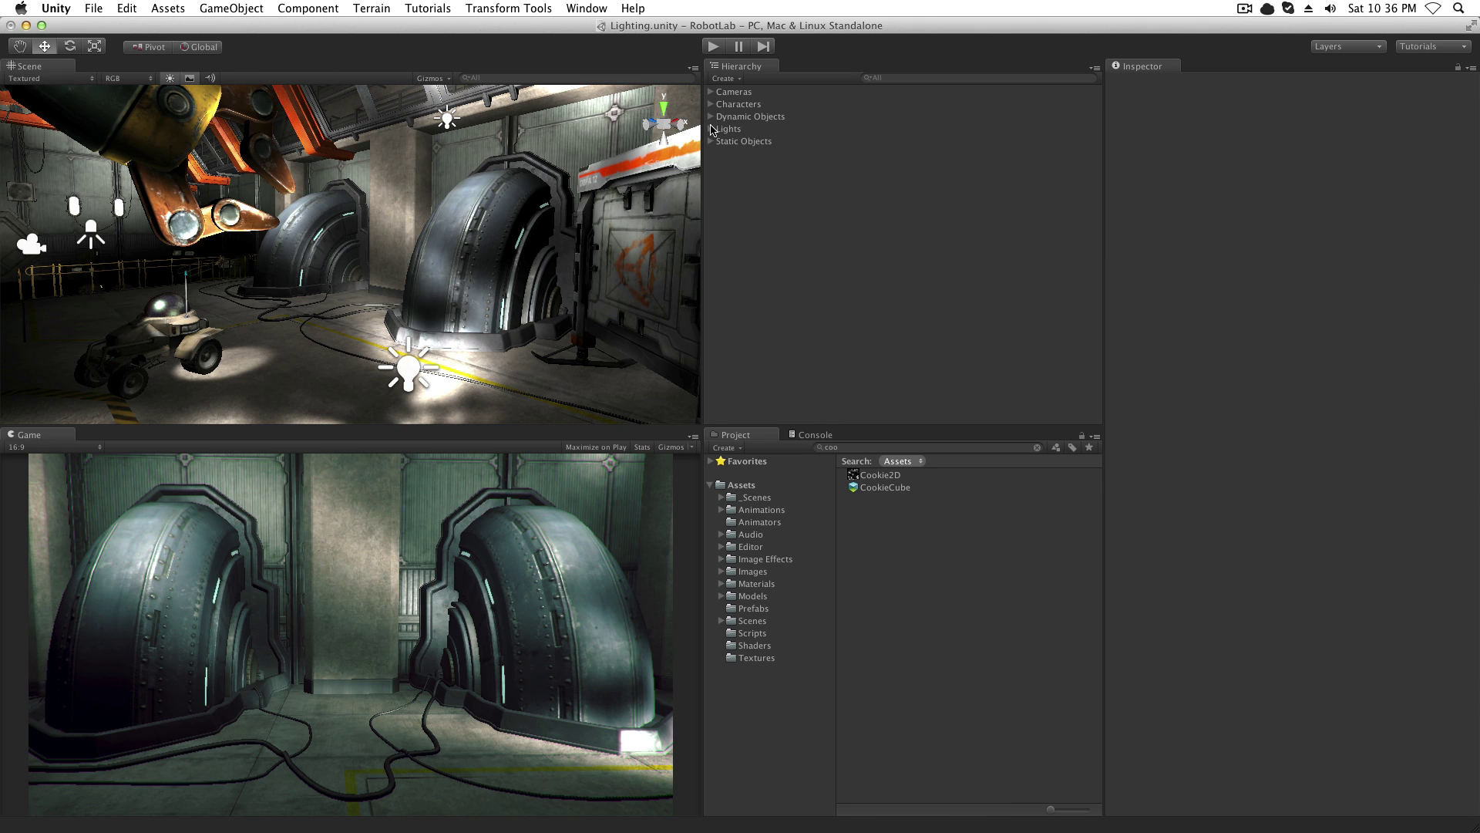
{"action": "left_click", "coordinate": [711, 129]}
{"action": "left_click", "coordinate": [722, 191]}
{"action": "left_click", "coordinate": [765, 207]}
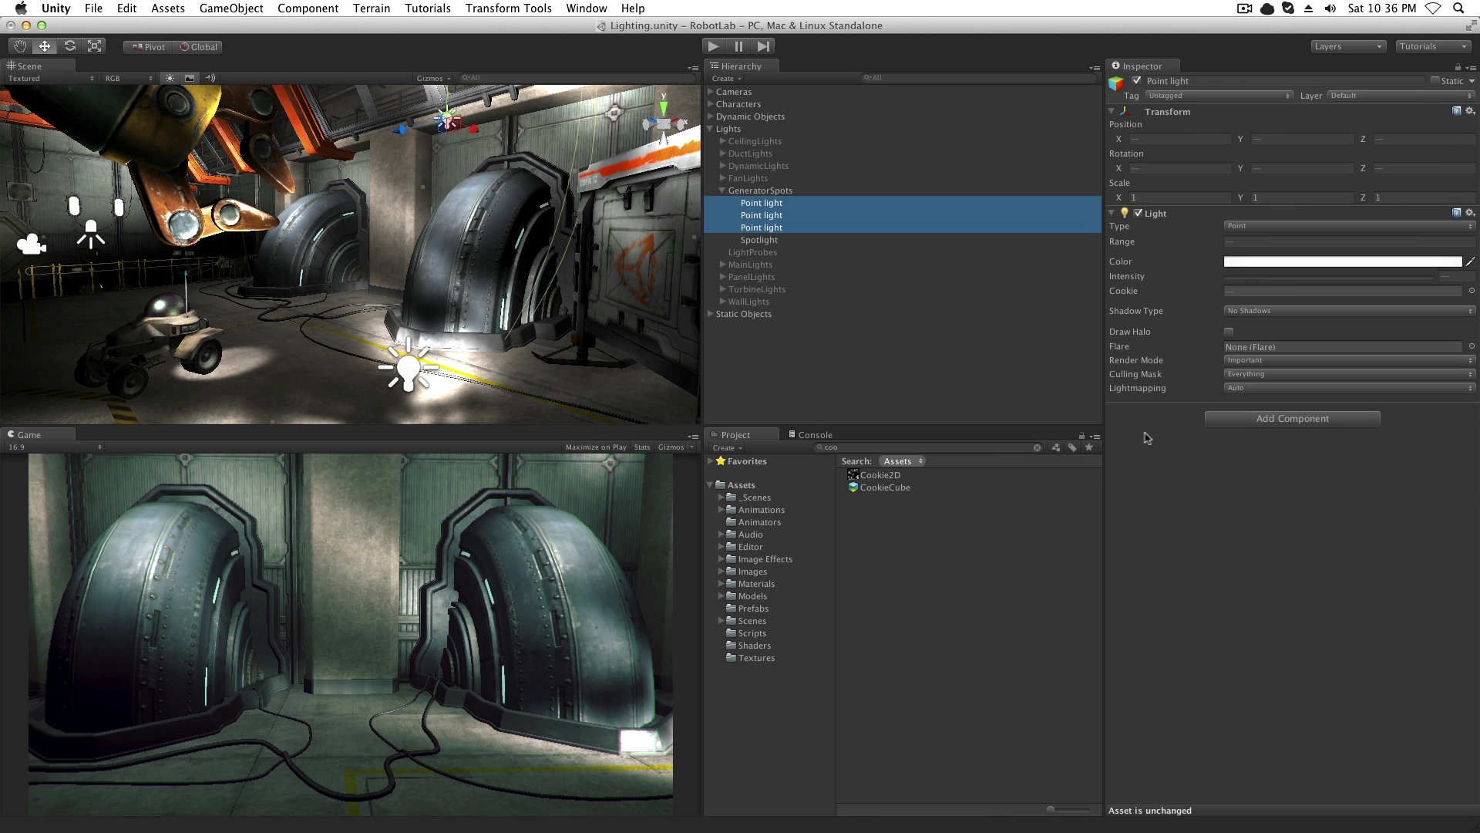
Try the lights' Render Mode as Important, then set it to Not Important
{"action": "left_click", "coordinate": [1241, 360]}
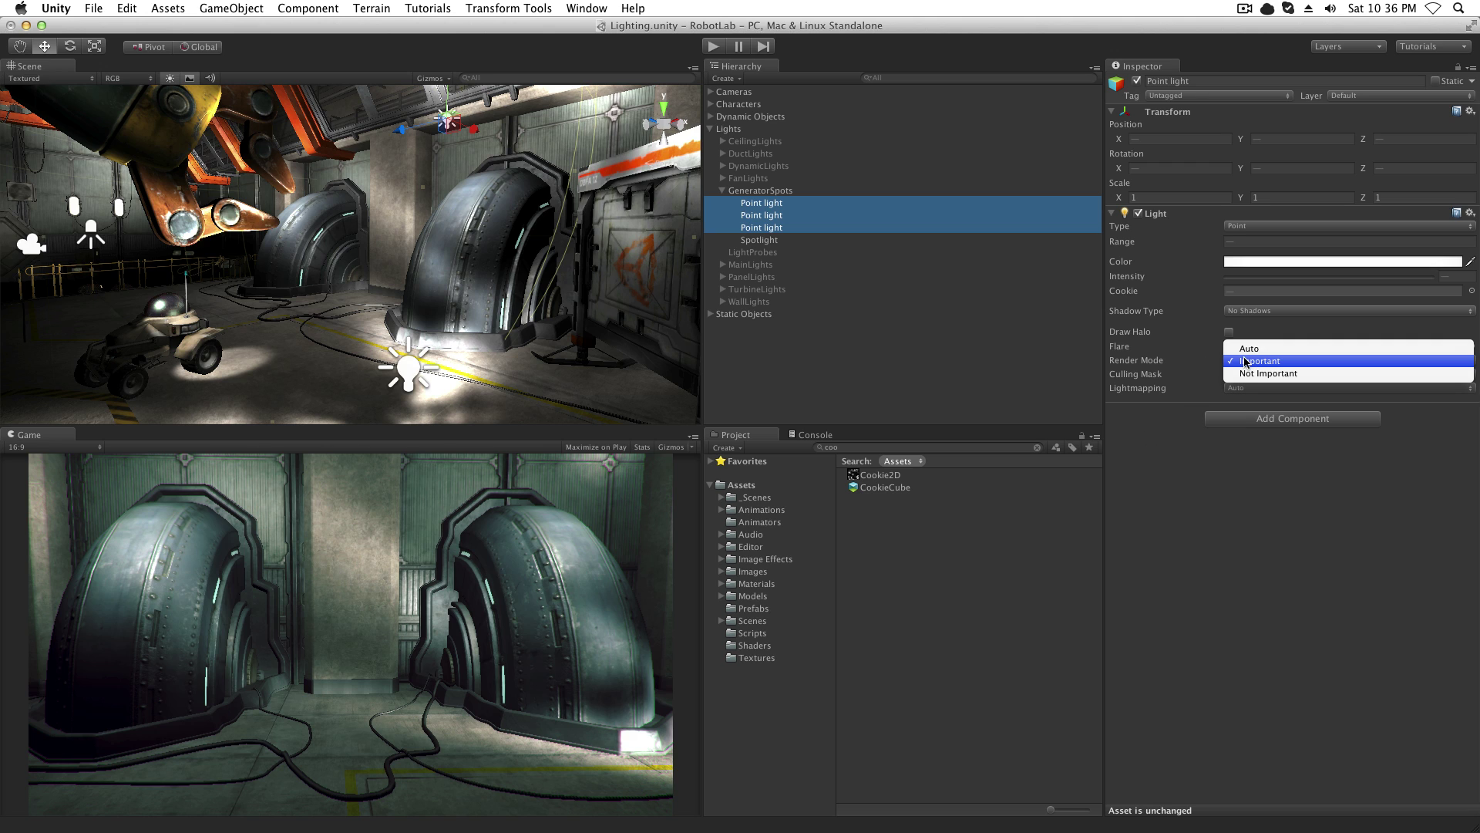
{"action": "left_click", "coordinate": [1250, 361]}
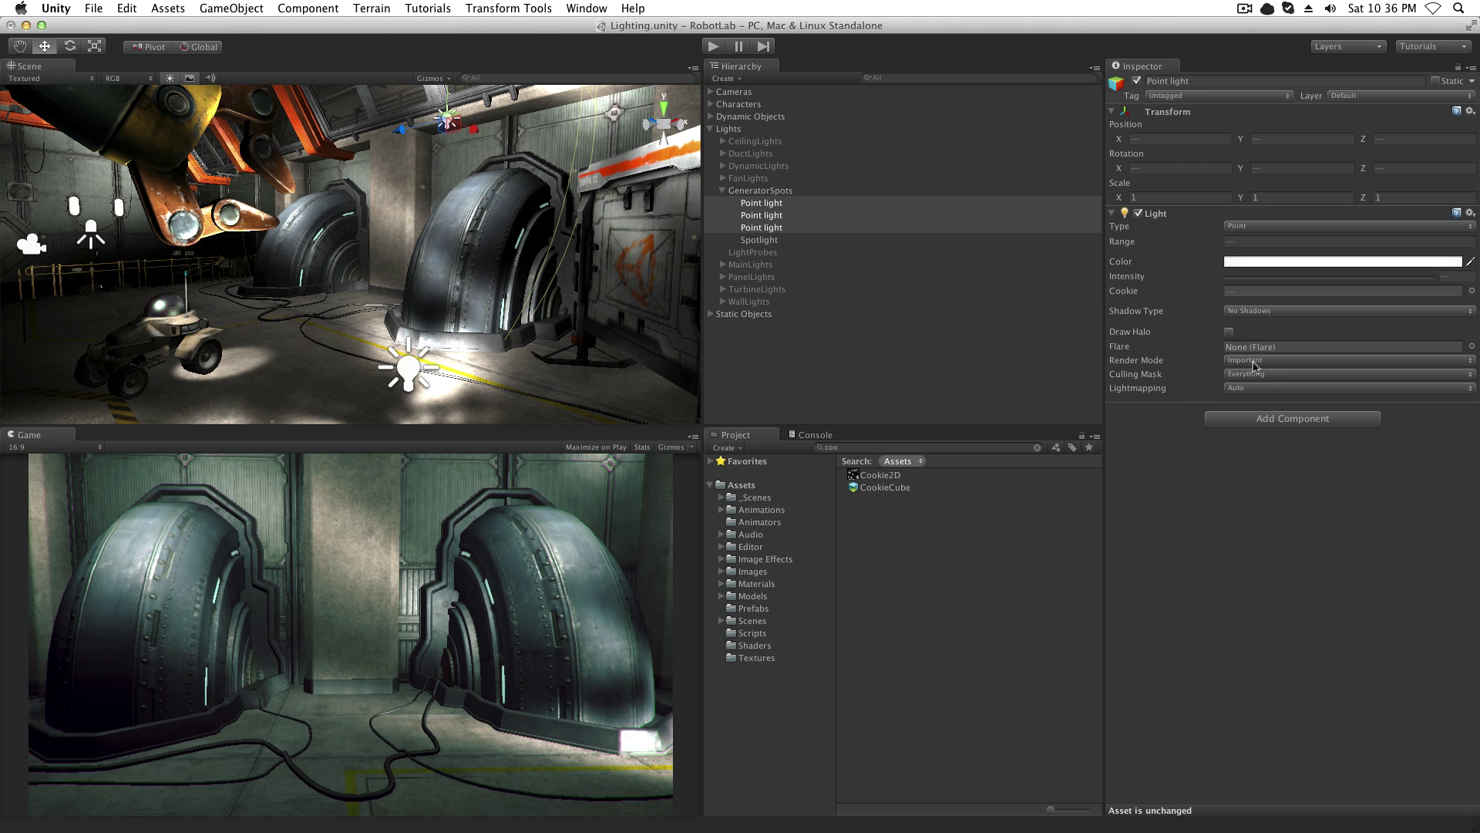
{"action": "left_click", "coordinate": [1251, 363]}
{"action": "left_click", "coordinate": [1255, 372]}
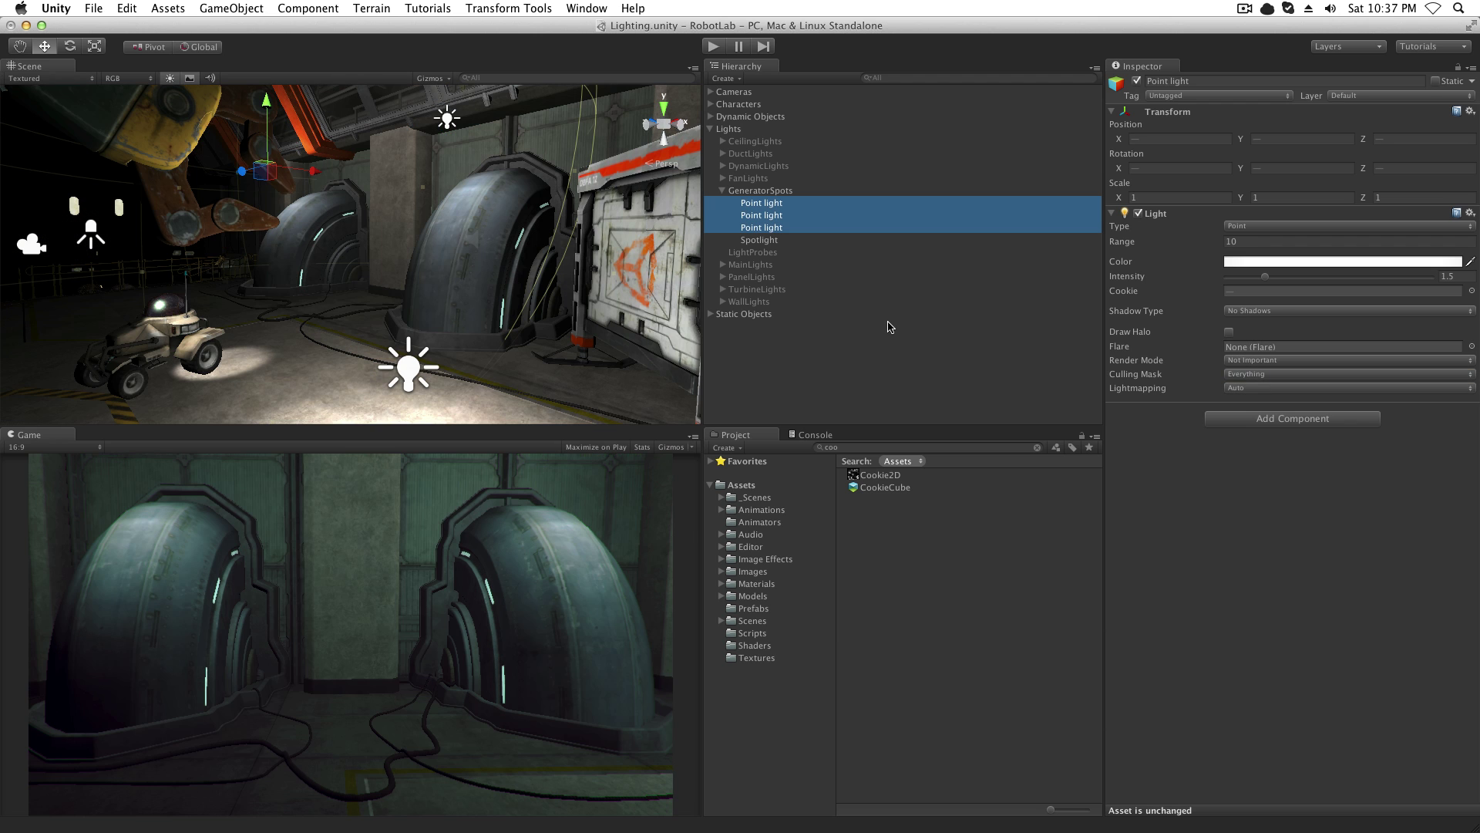